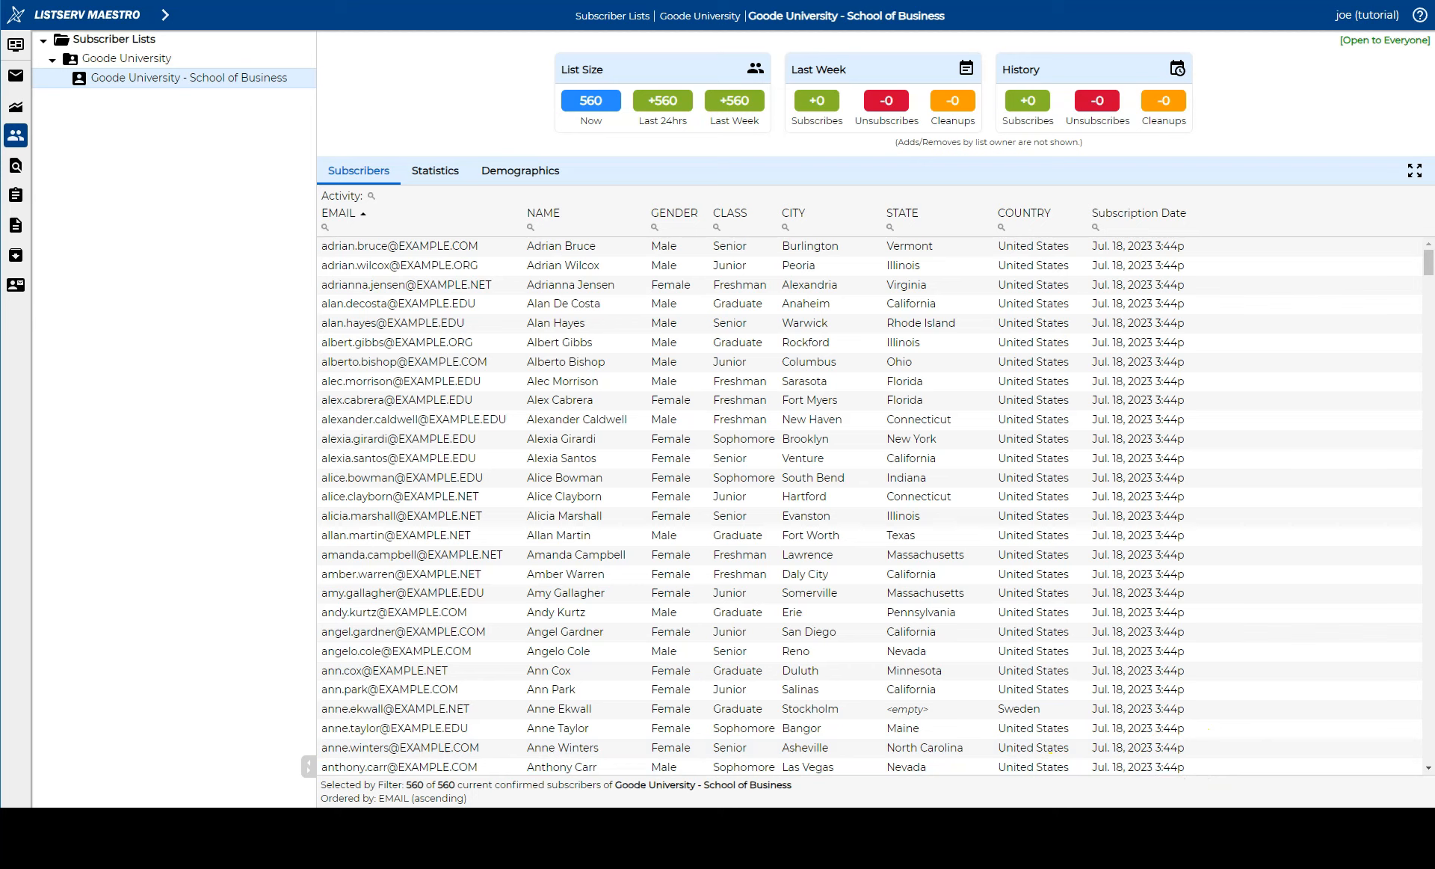
- Start a new recipient target group in the Target Groups folder
click(167, 15)
click(120, 163)
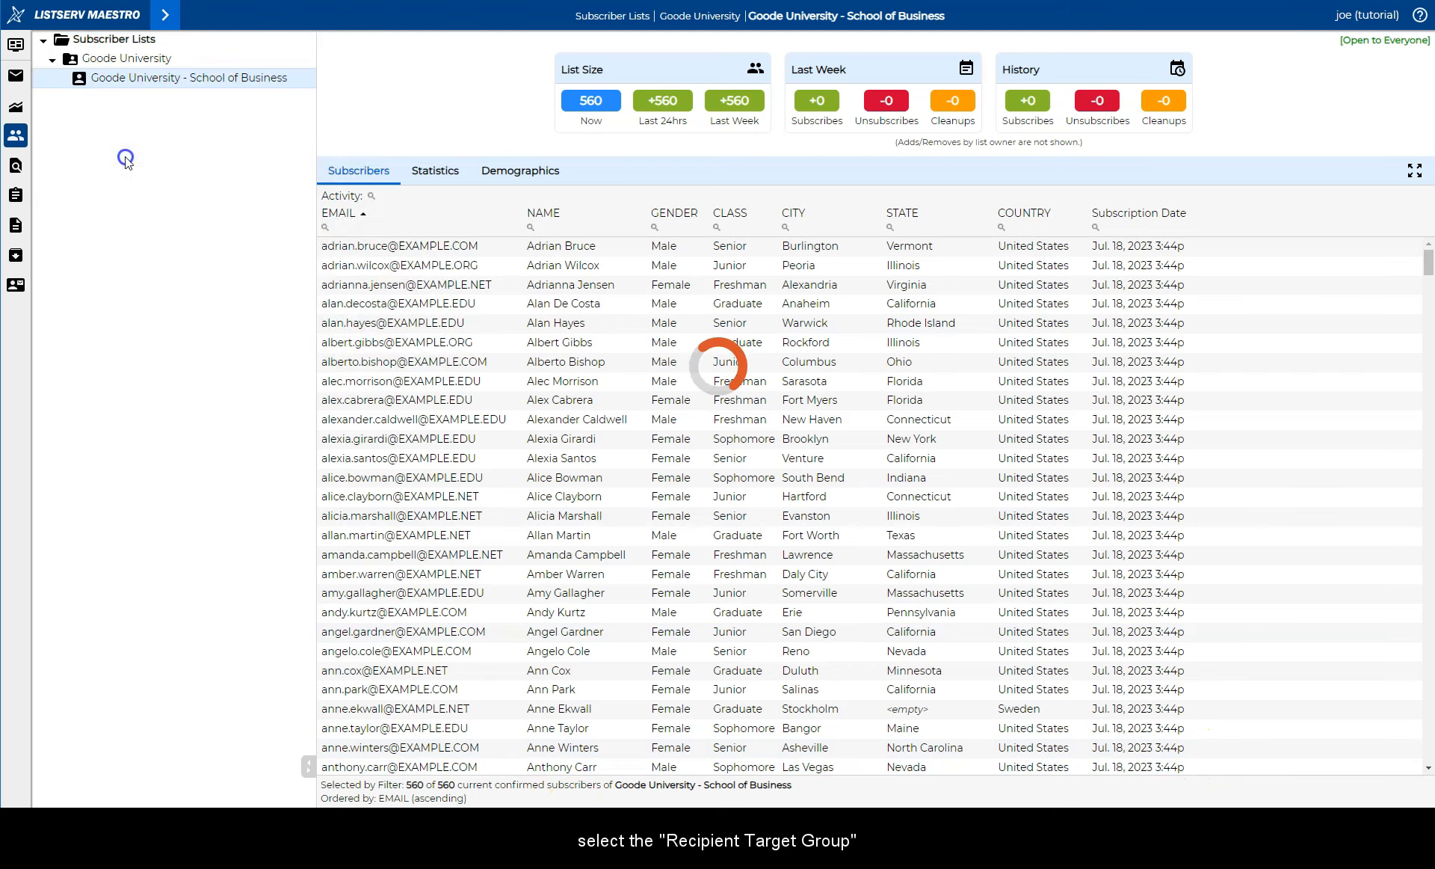
right_click(154, 45)
mouse_move(160, 56)
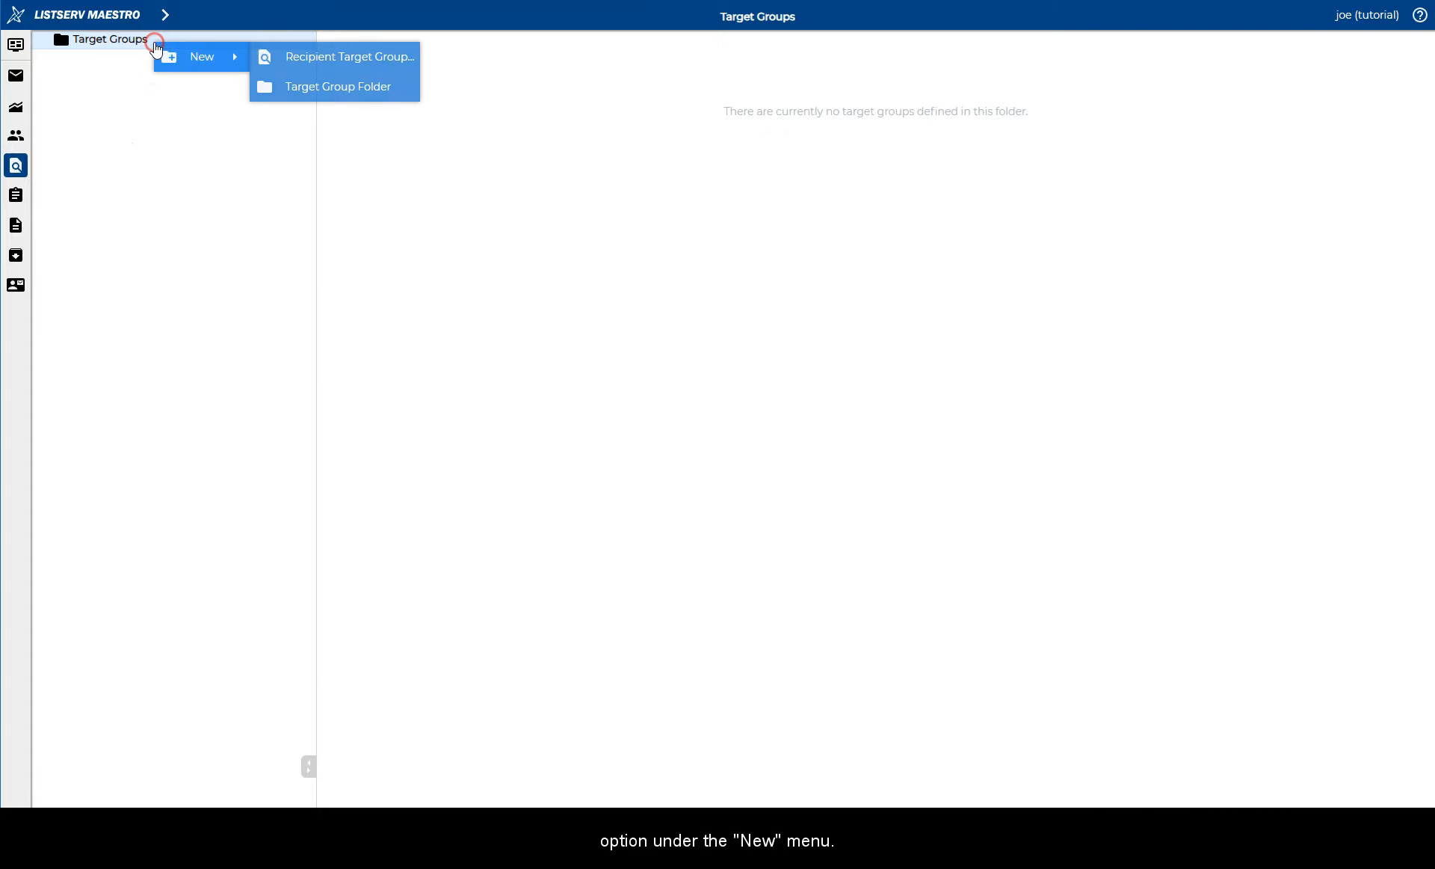
click(330, 59)
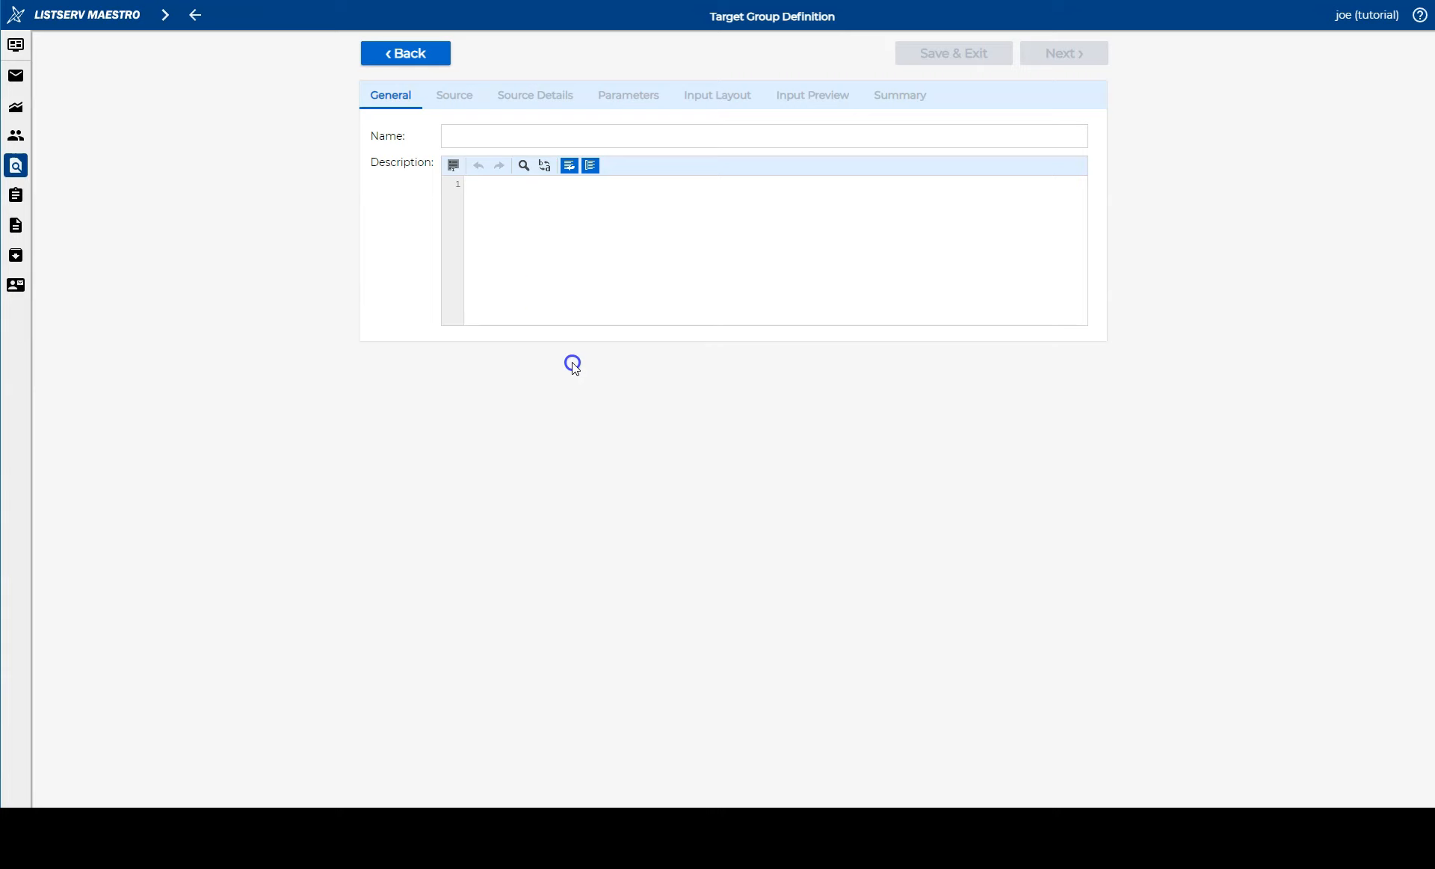
- Set both the name and the description of the target group to State
click(545, 134)
text(State)
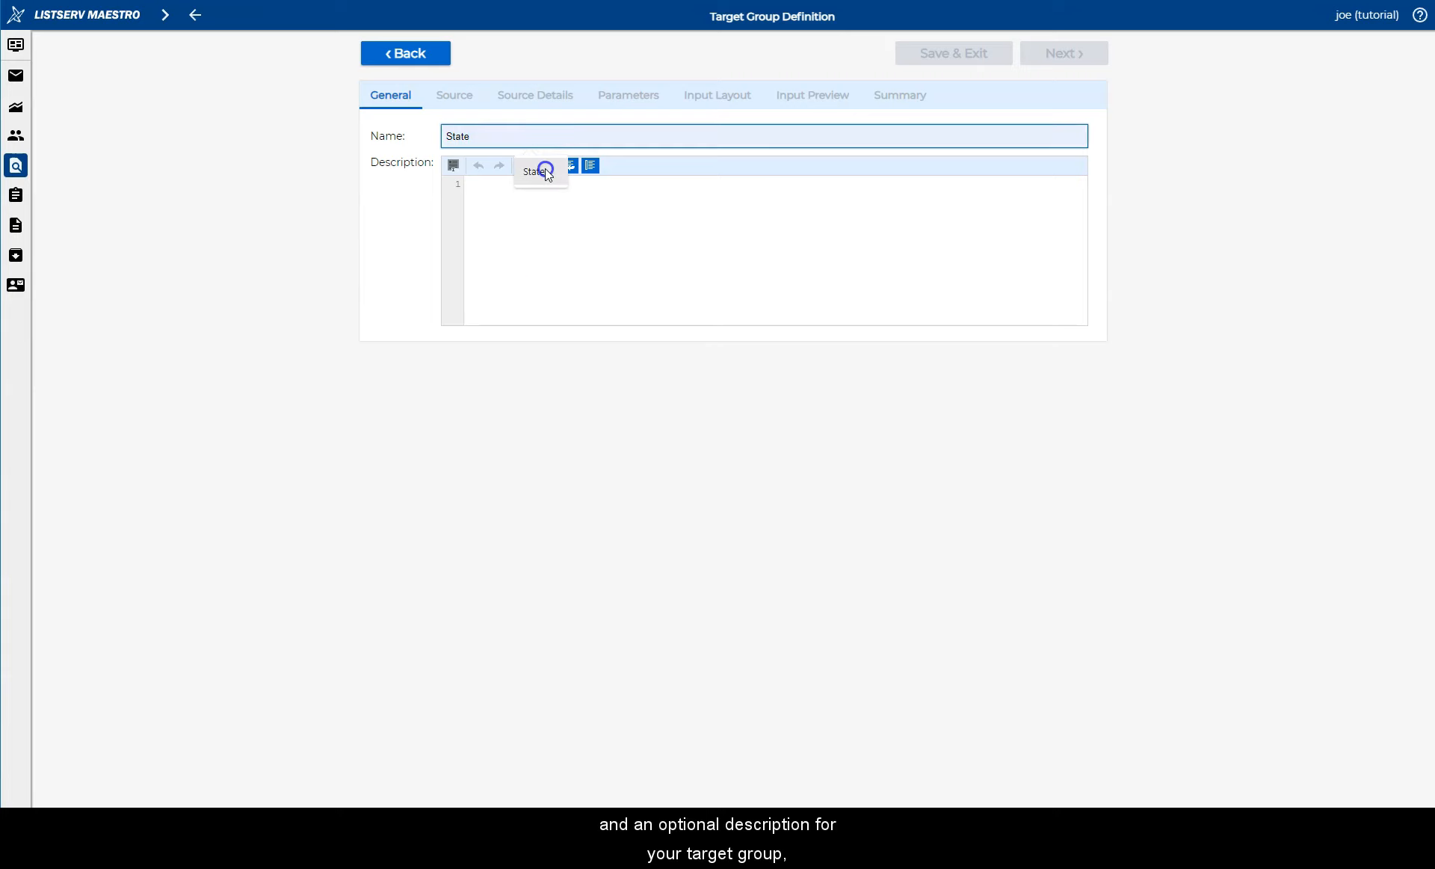
click(529, 204)
text(State)
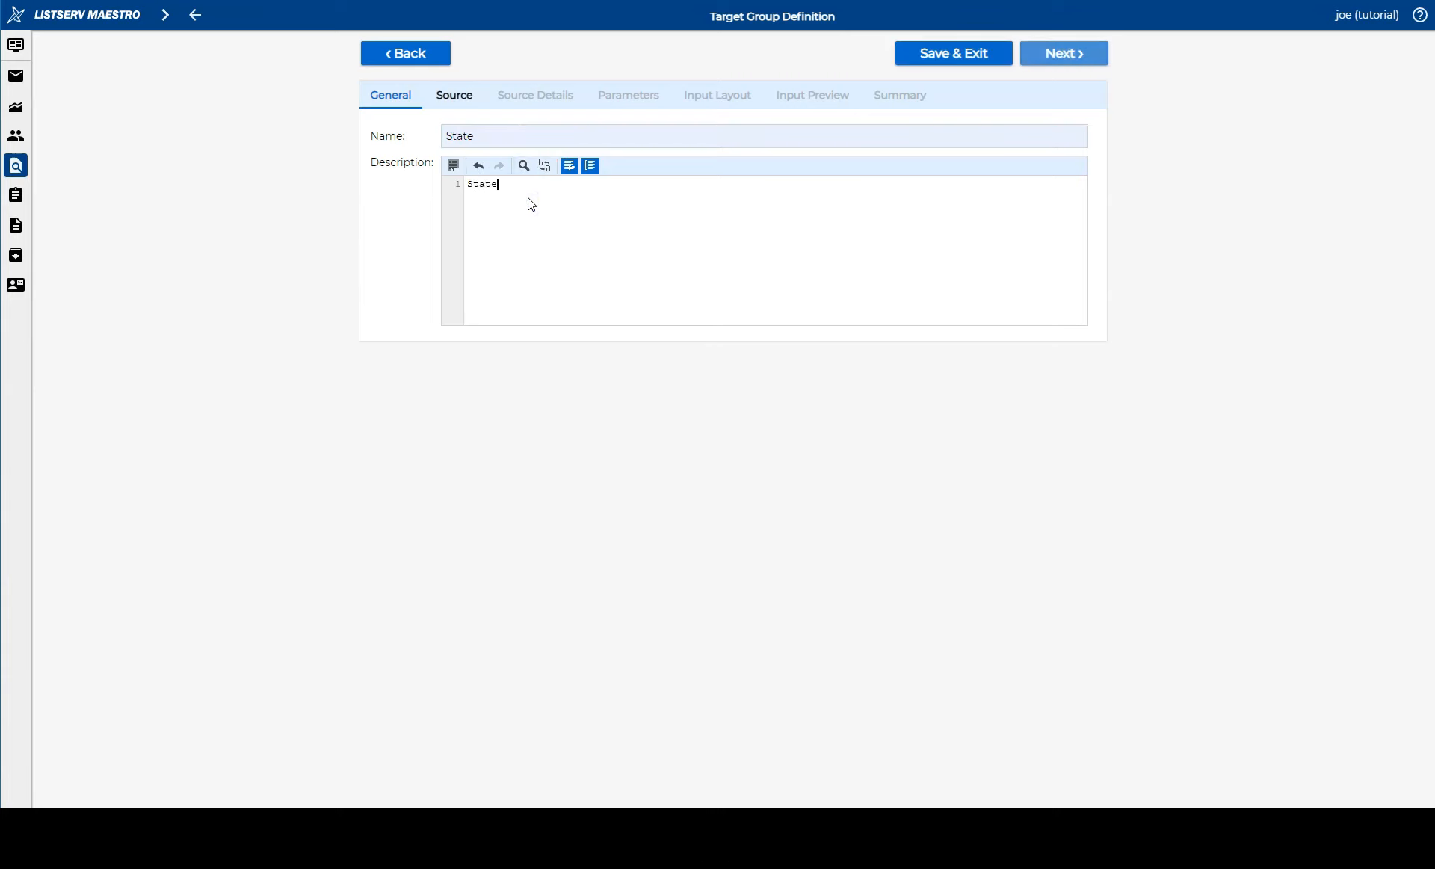
click(1065, 53)
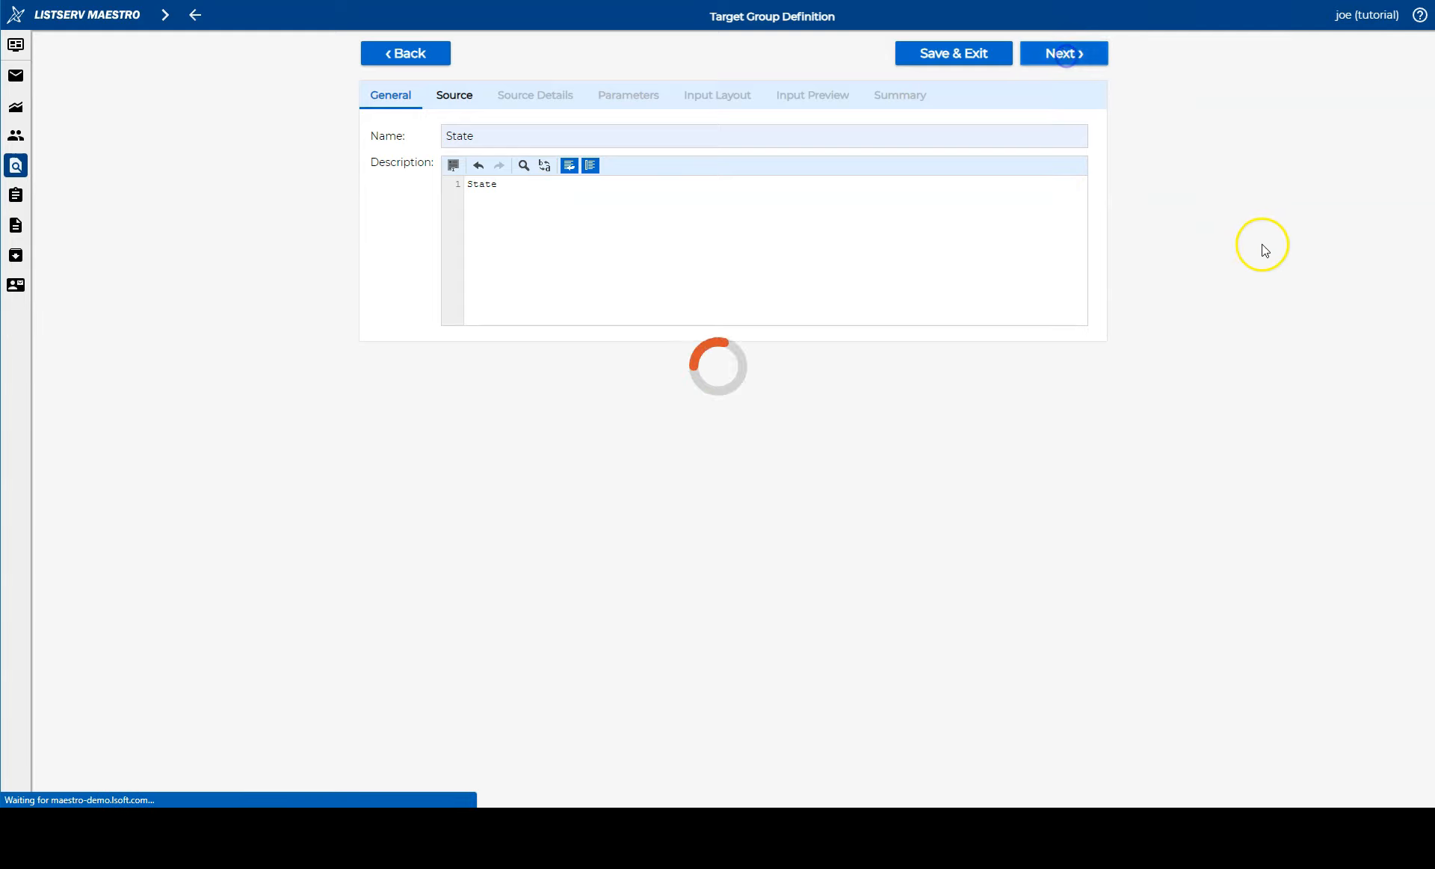
- Choose the subscriber list Goode University - School of Business as the target group's source
click(385, 155)
click(568, 180)
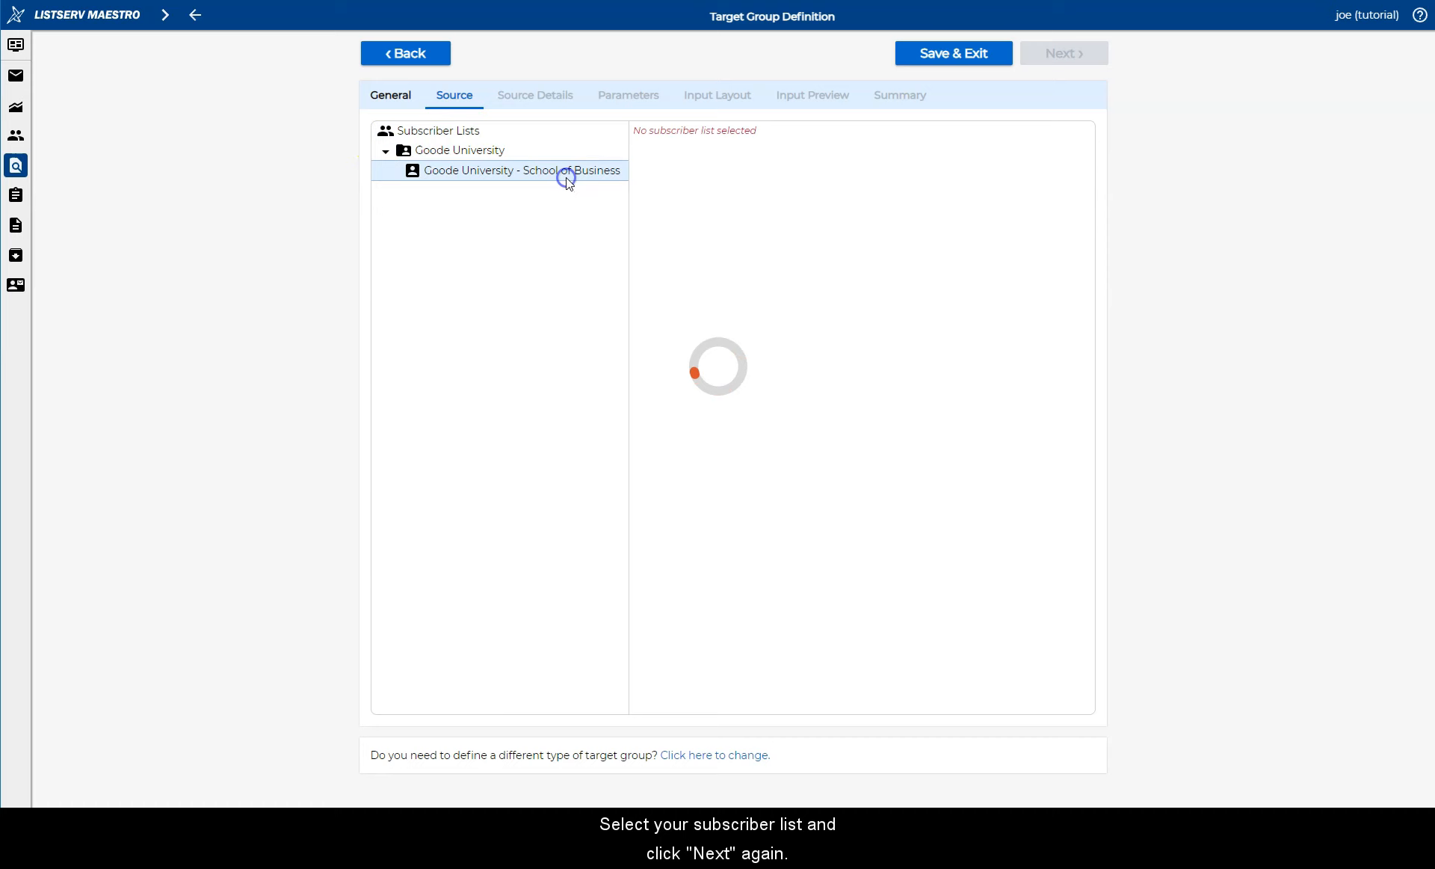
click(1087, 52)
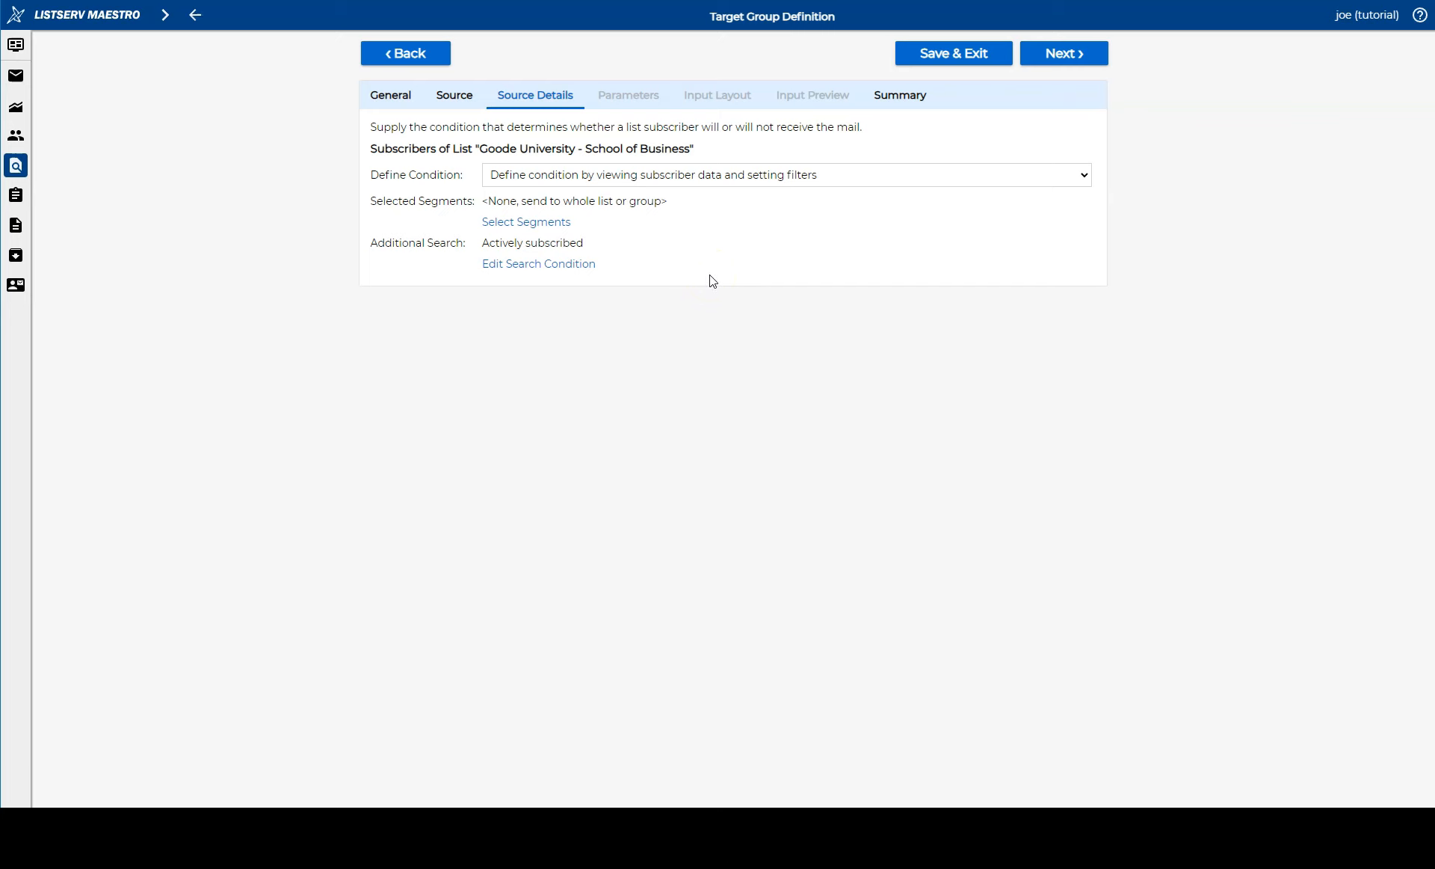
- Define a search condition that keeps only subscribers whose STATE is California and use the filtered subscribers as recipients
click(567, 265)
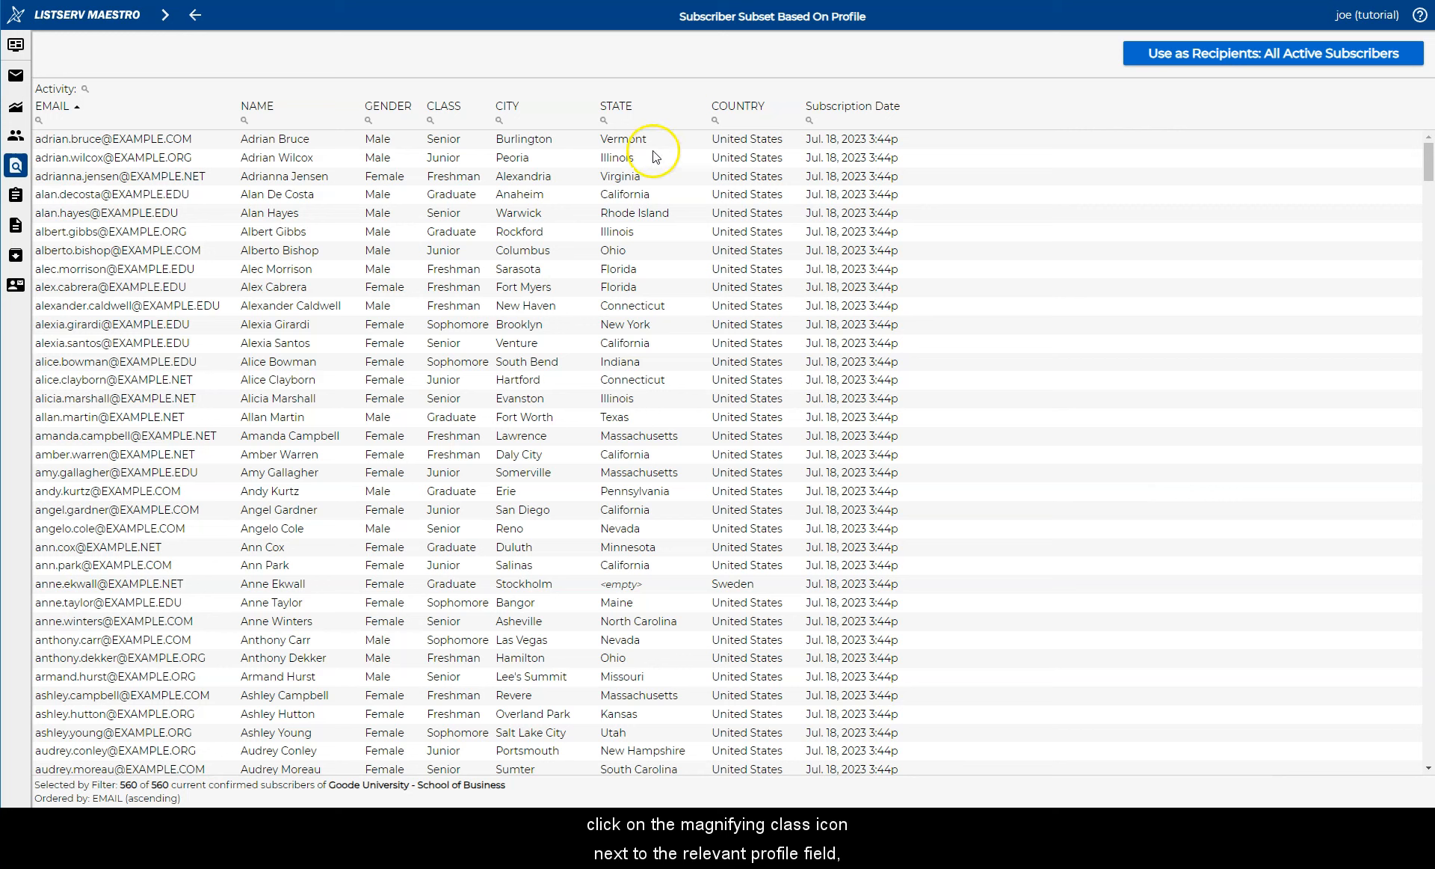
click(604, 124)
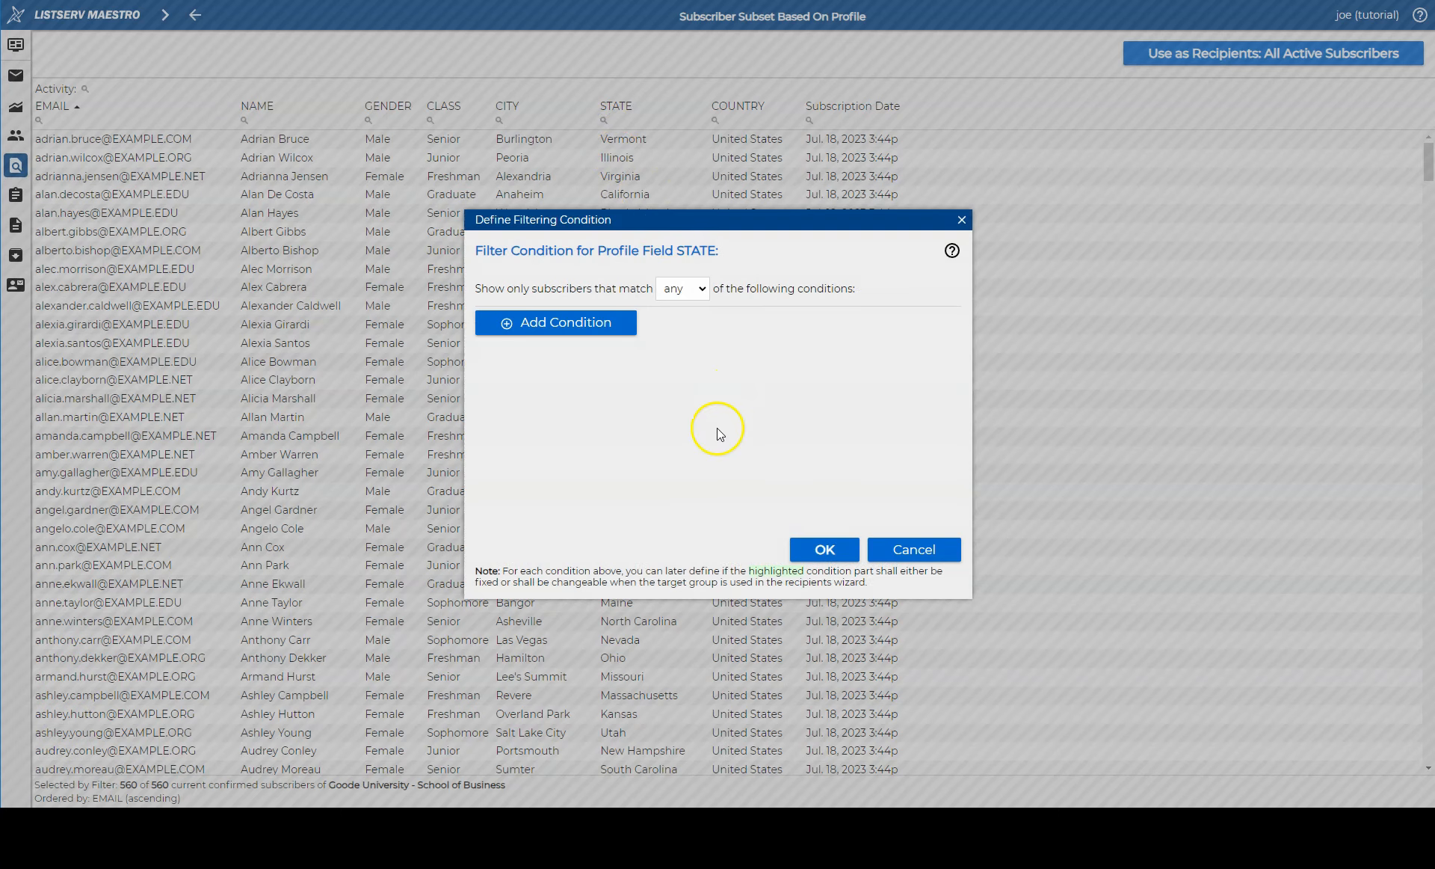
click(585, 329)
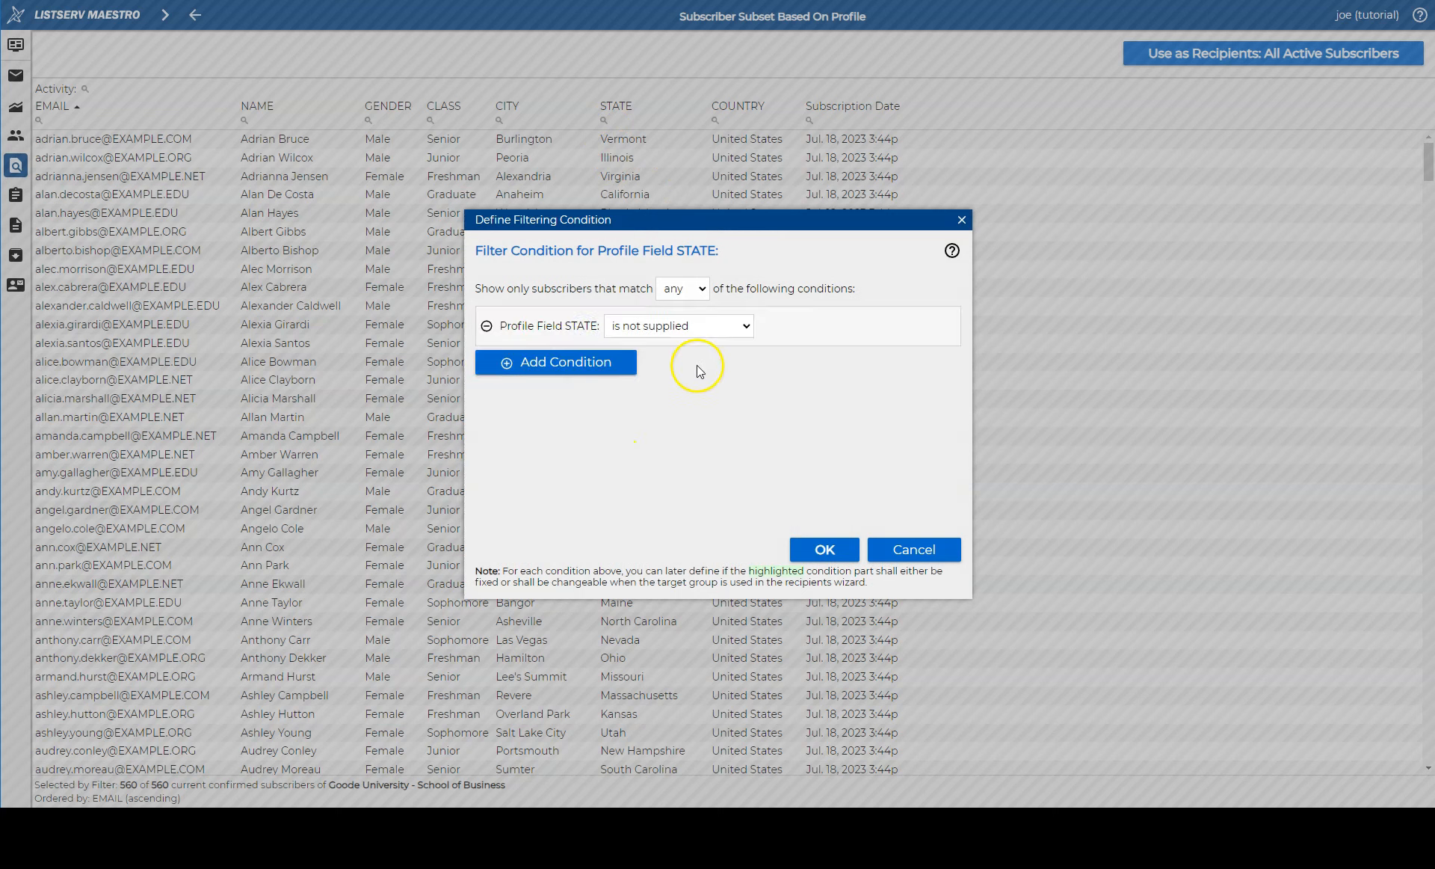
click(698, 326)
click(695, 374)
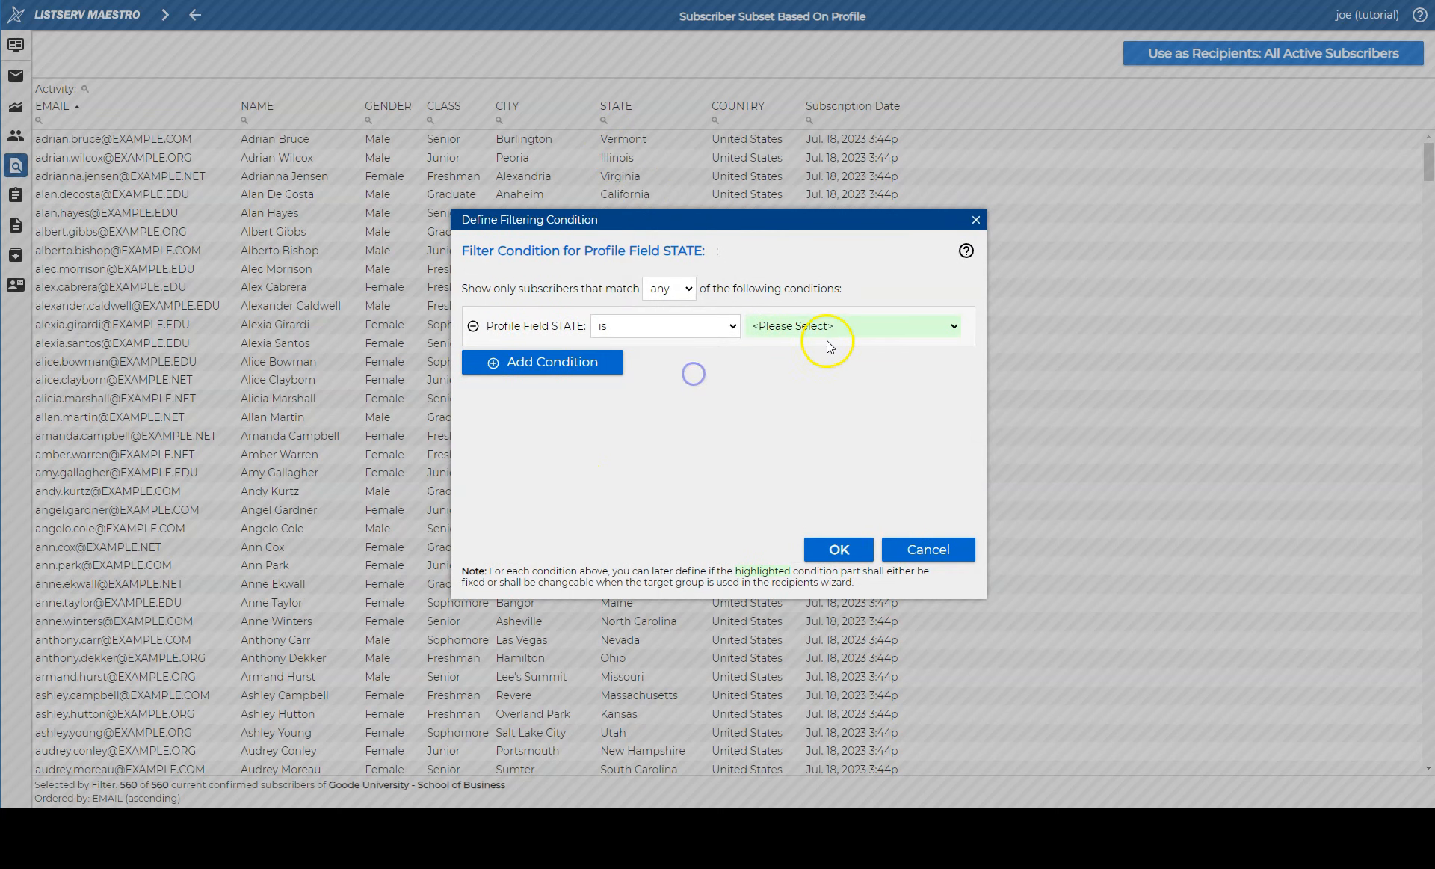
click(826, 325)
click(821, 425)
click(840, 550)
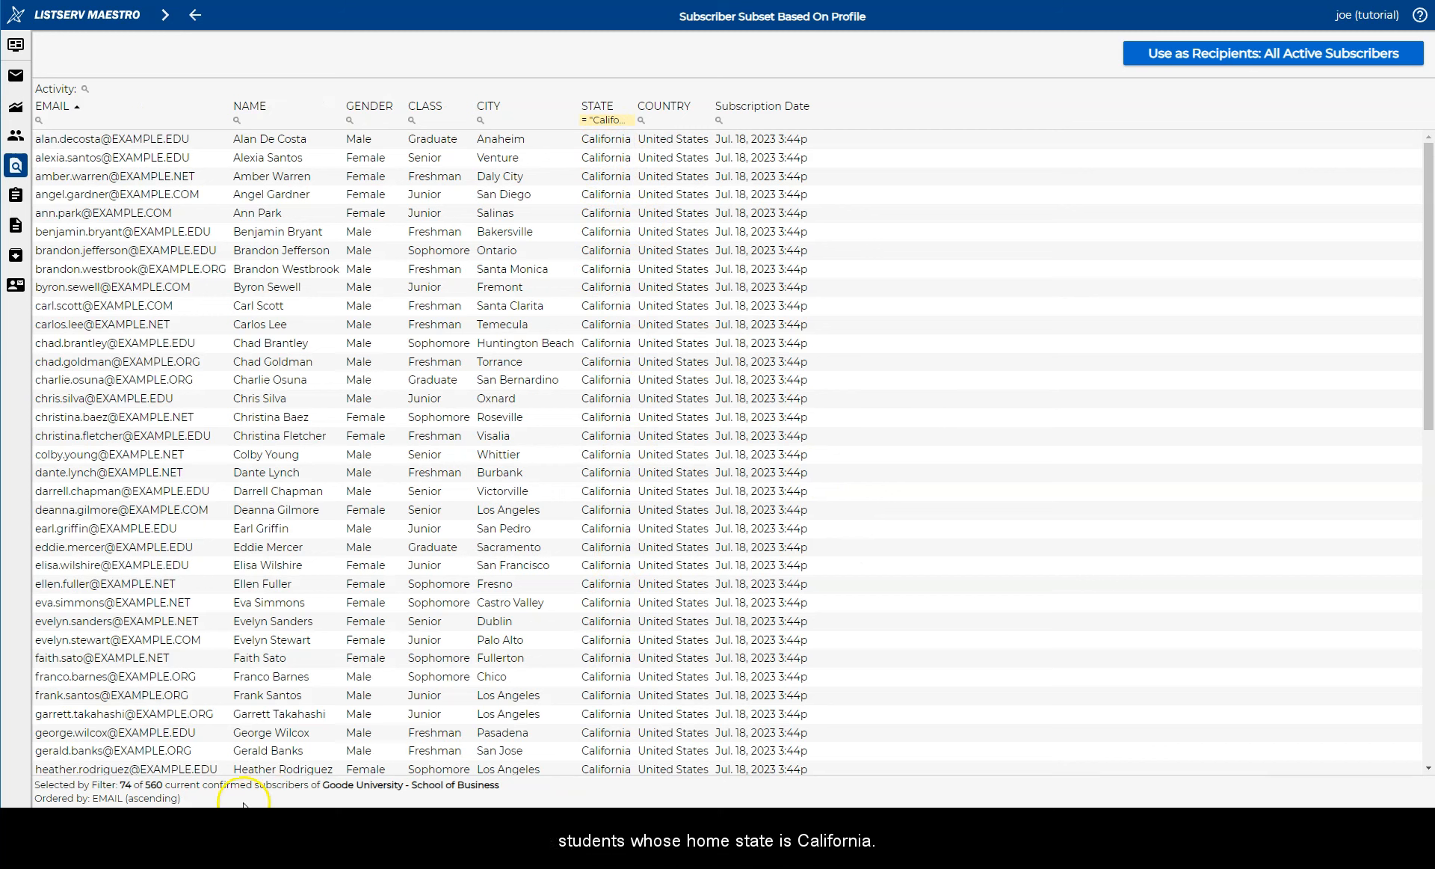
drag(166, 786, 120, 783)
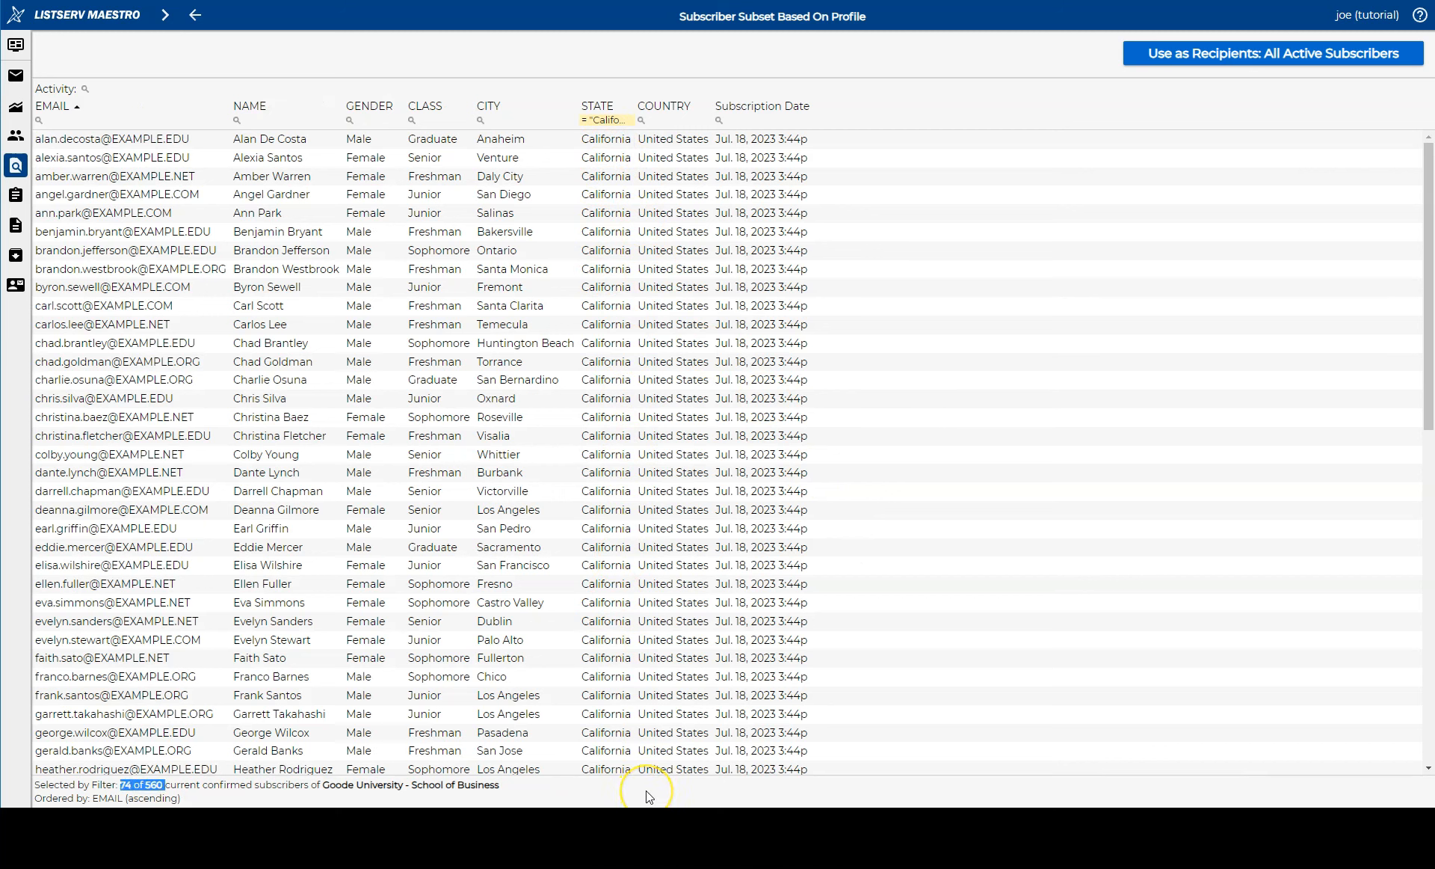
click(1279, 53)
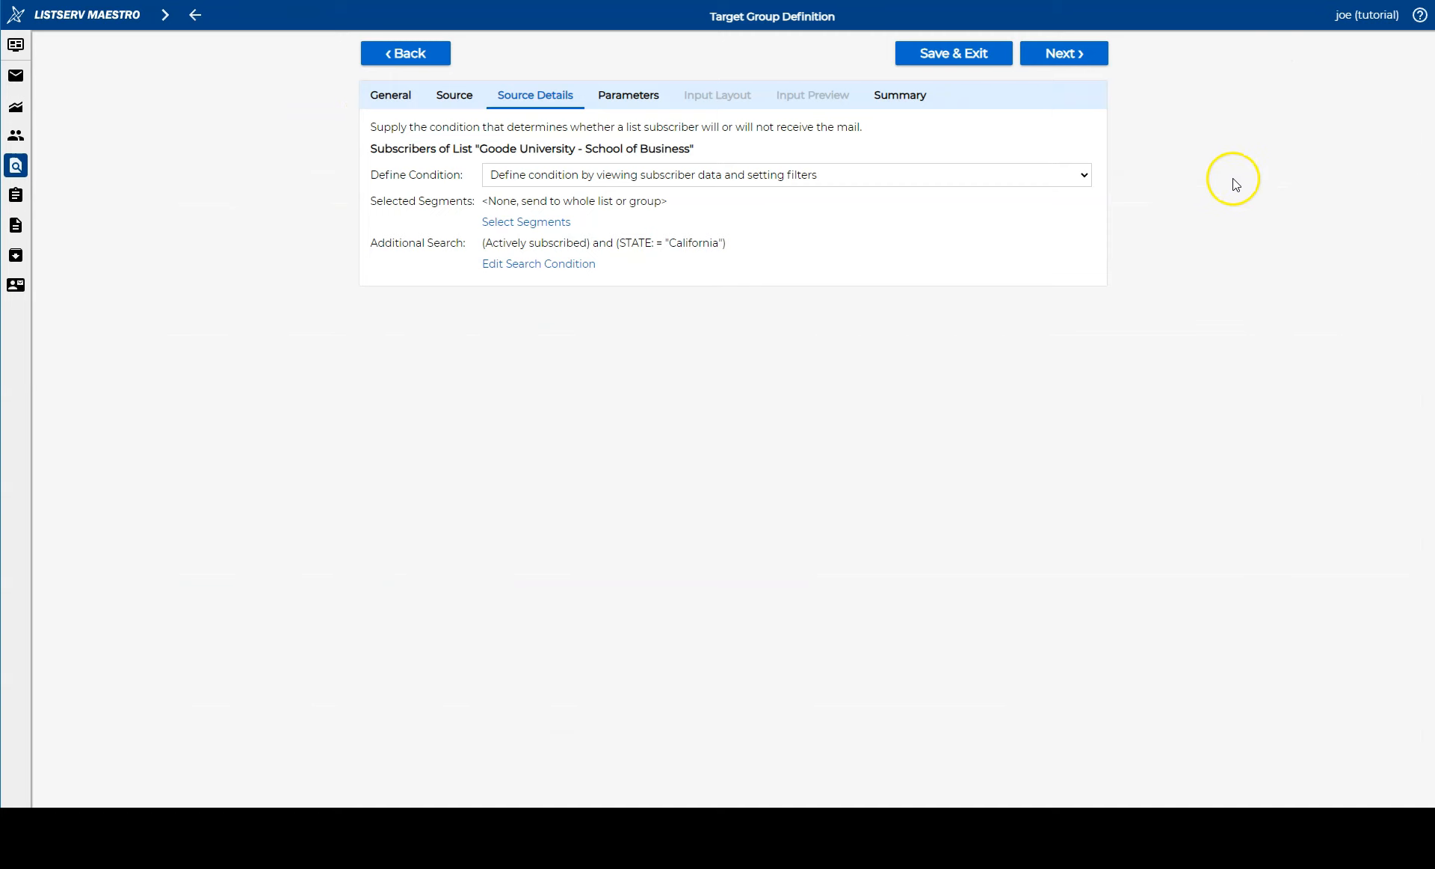
- Allow changes to the California condition part in the target group's parameters and set its input control label to State
click(1084, 52)
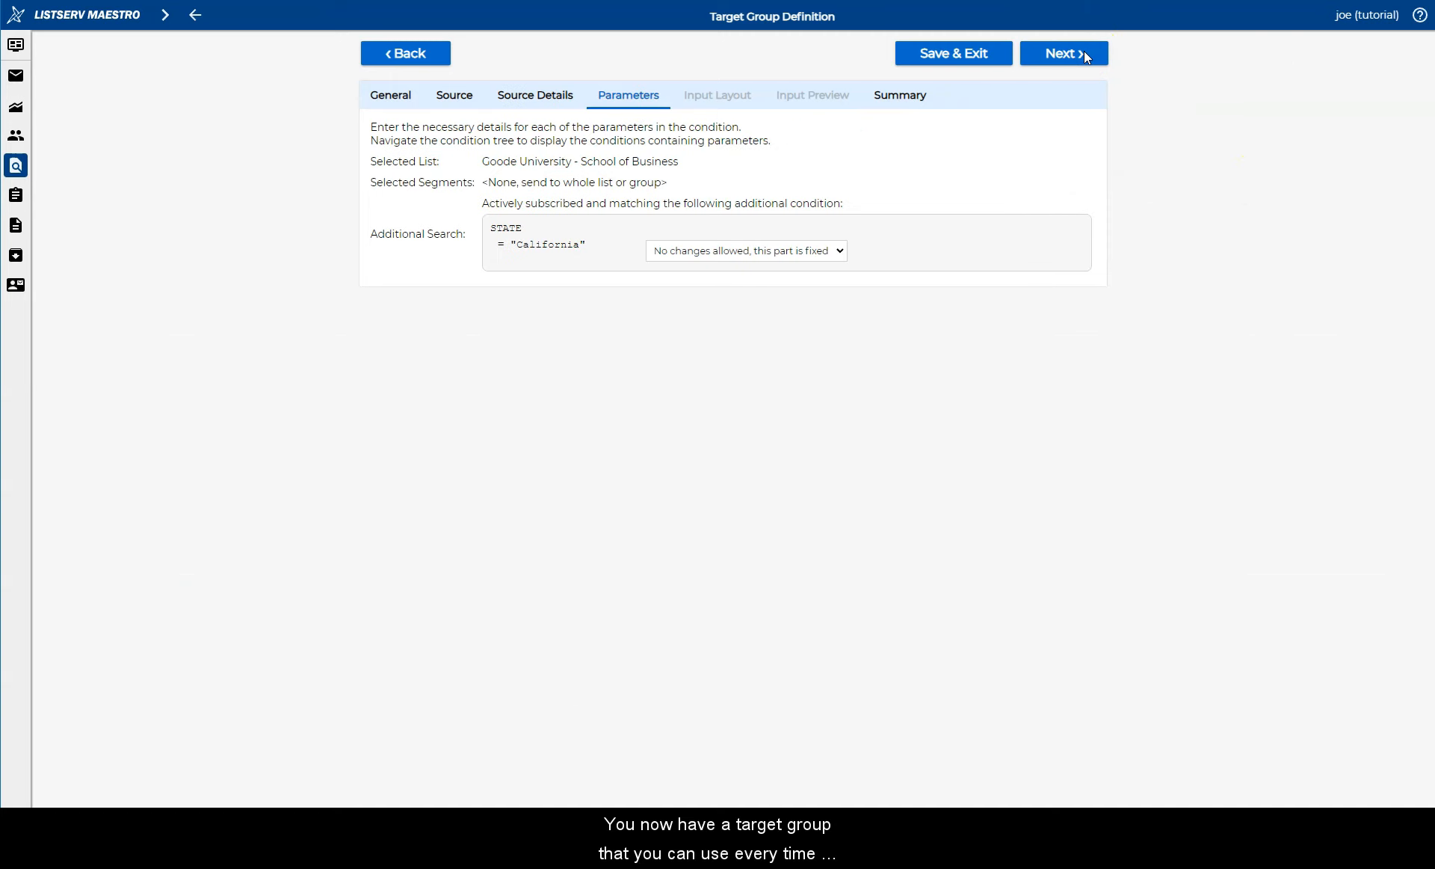
click(1084, 53)
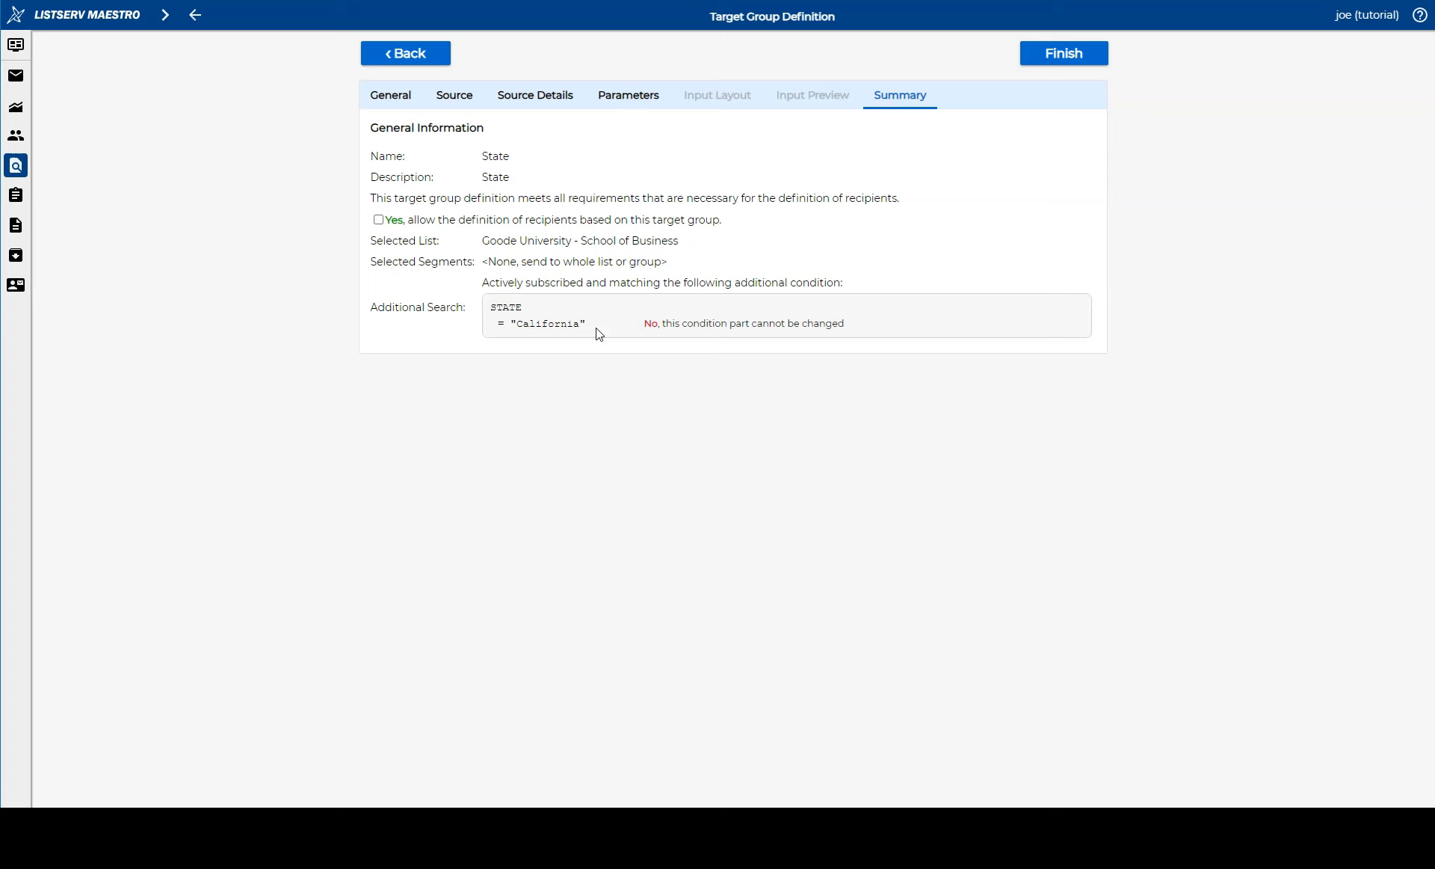
click(425, 56)
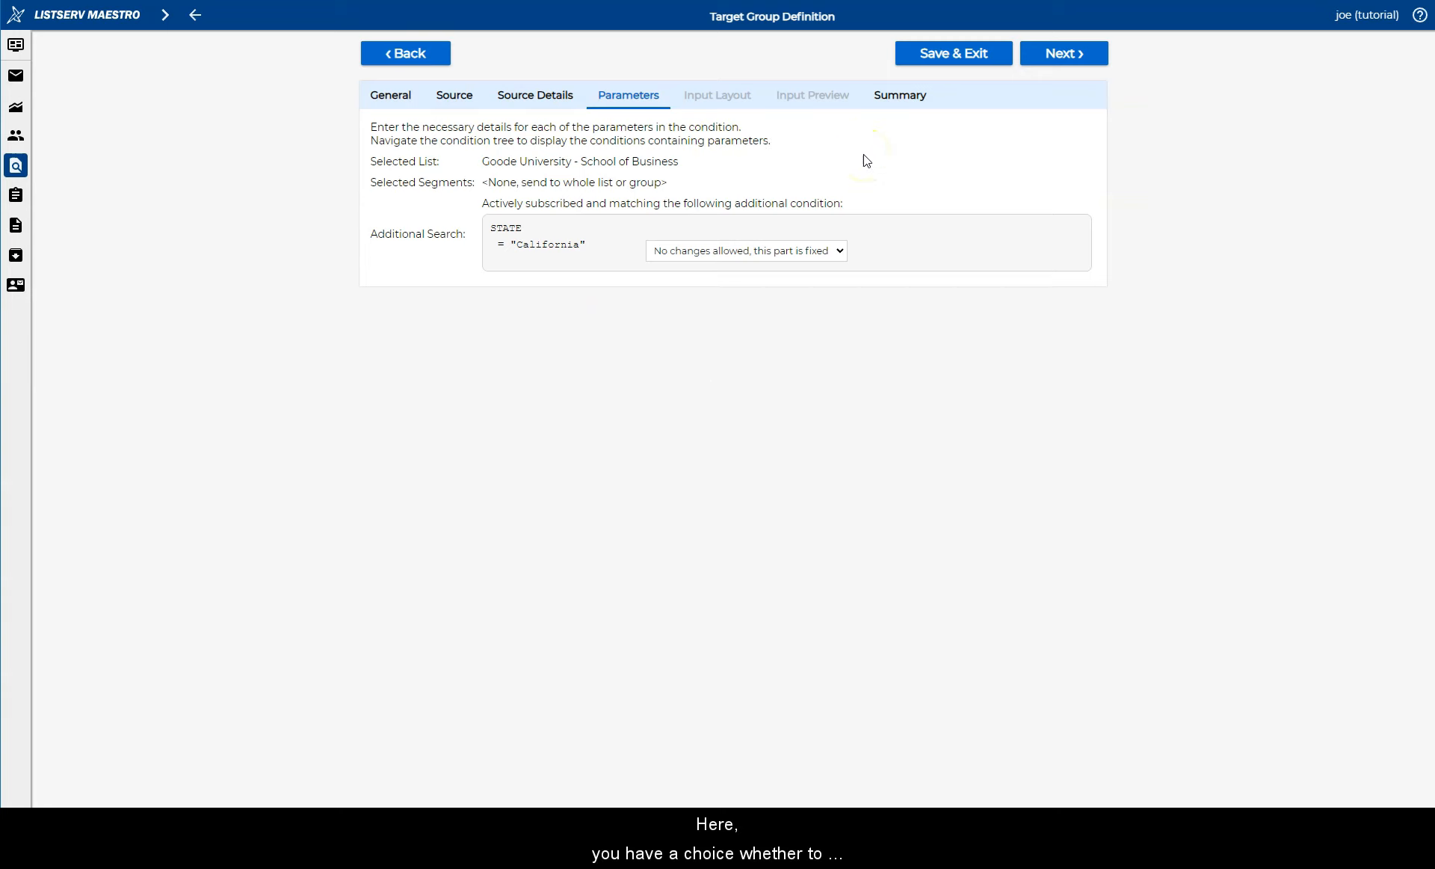
click(839, 252)
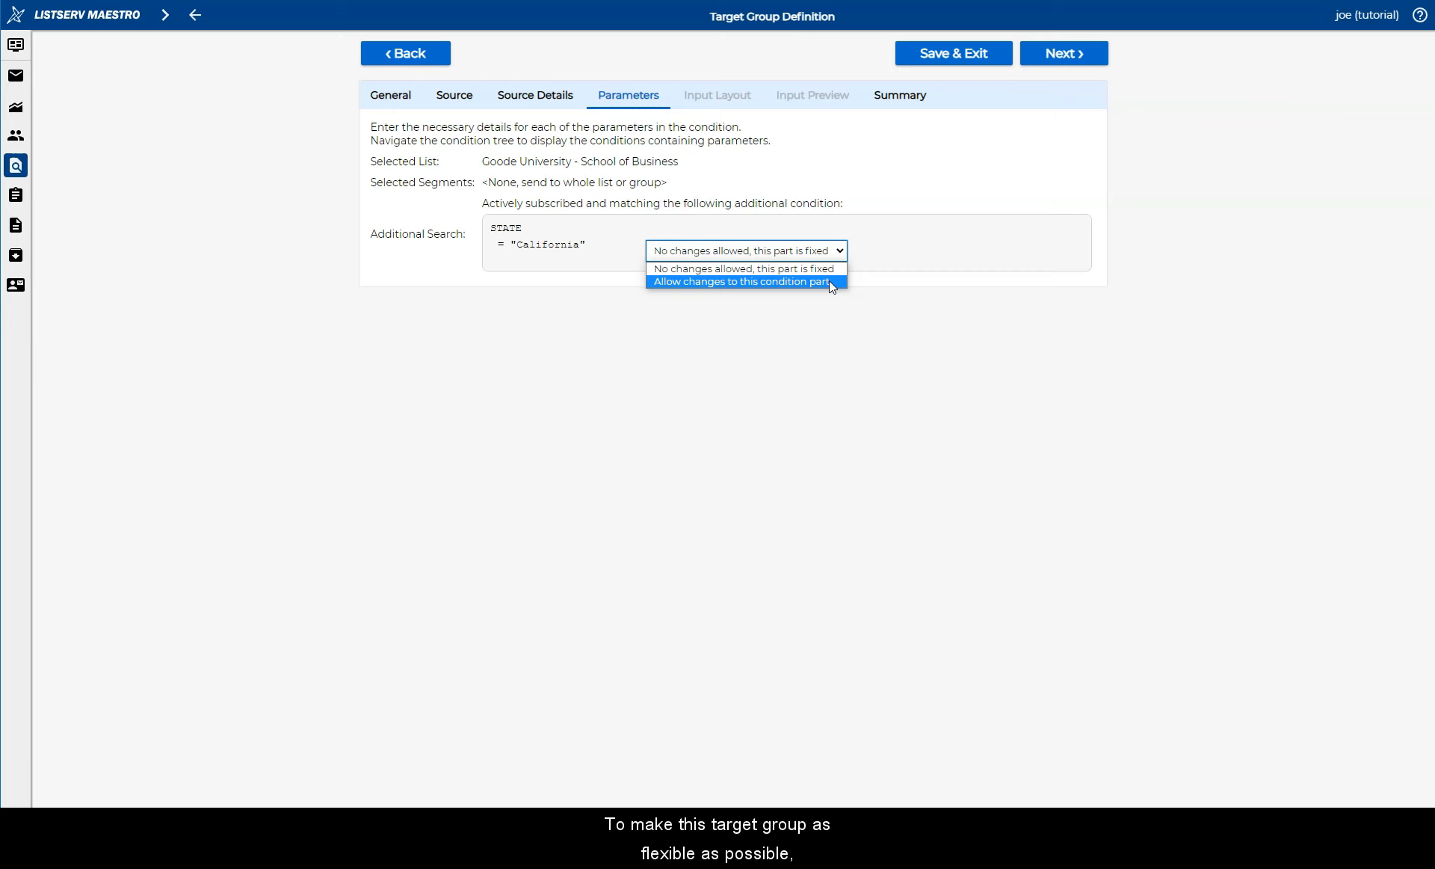
click(830, 283)
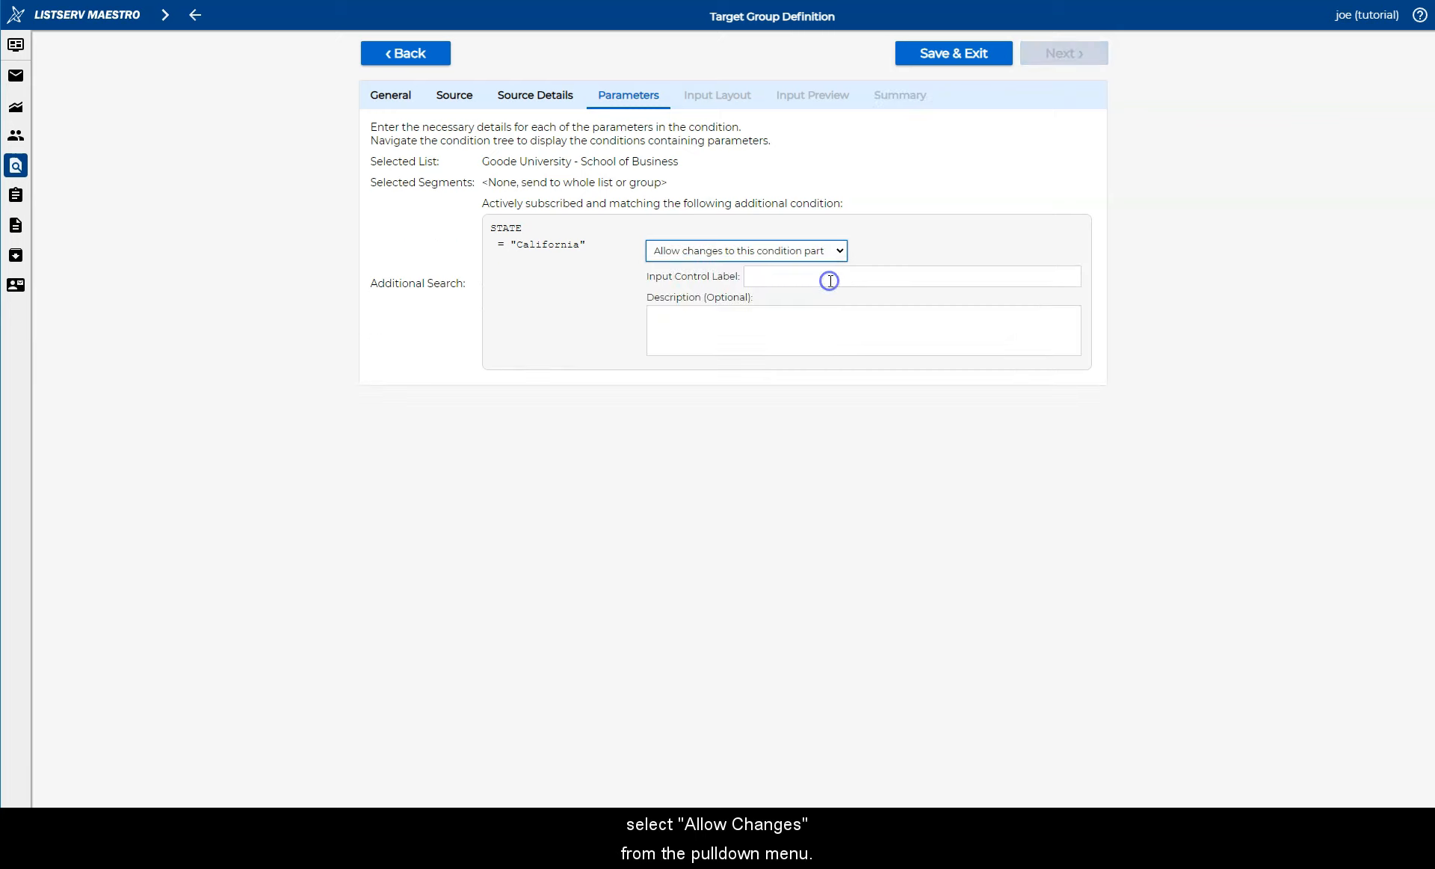
click(808, 279)
click(836, 310)
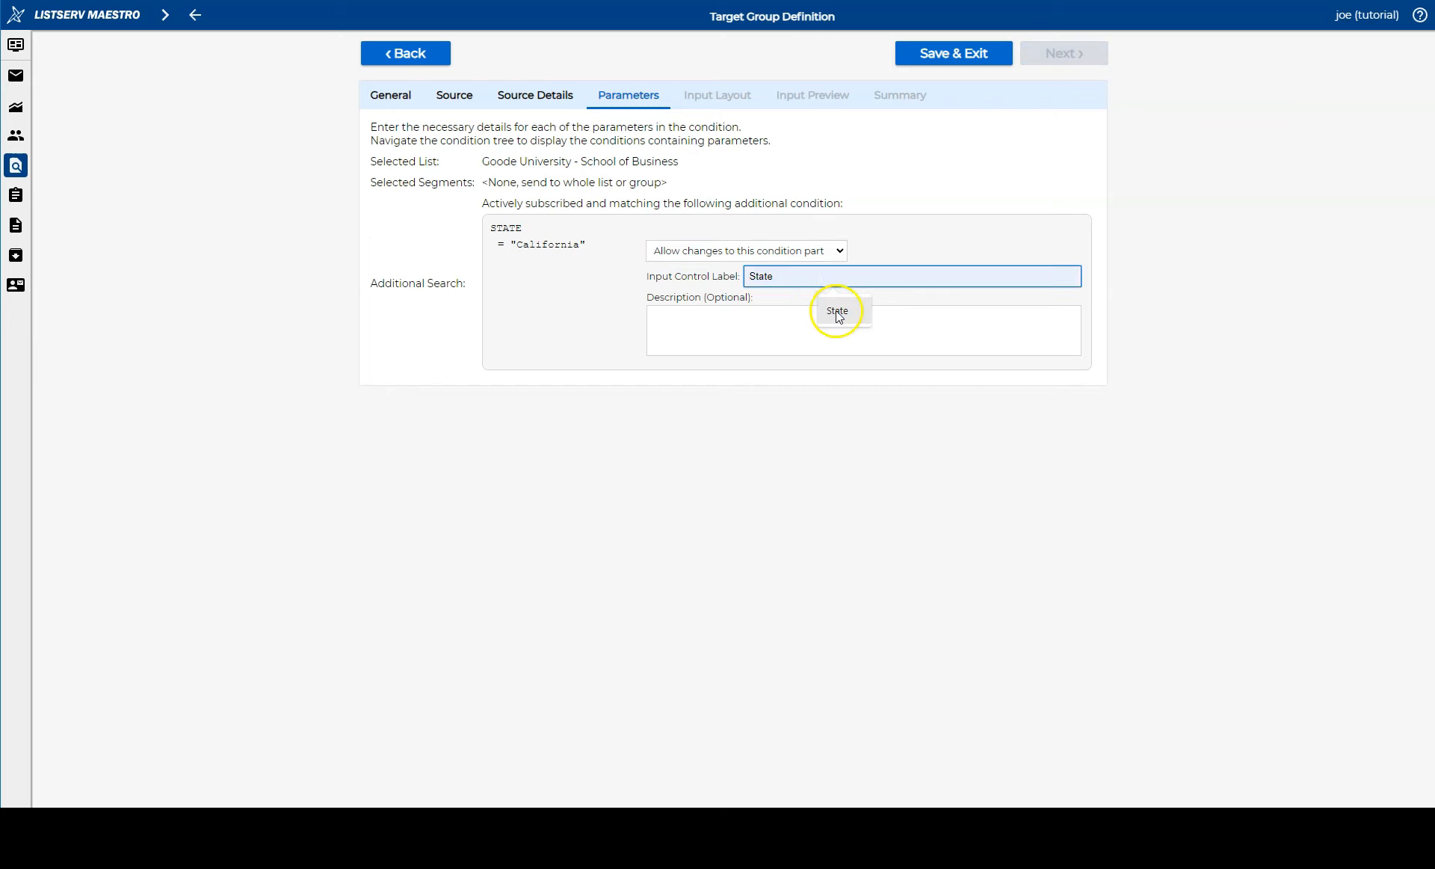
click(1020, 211)
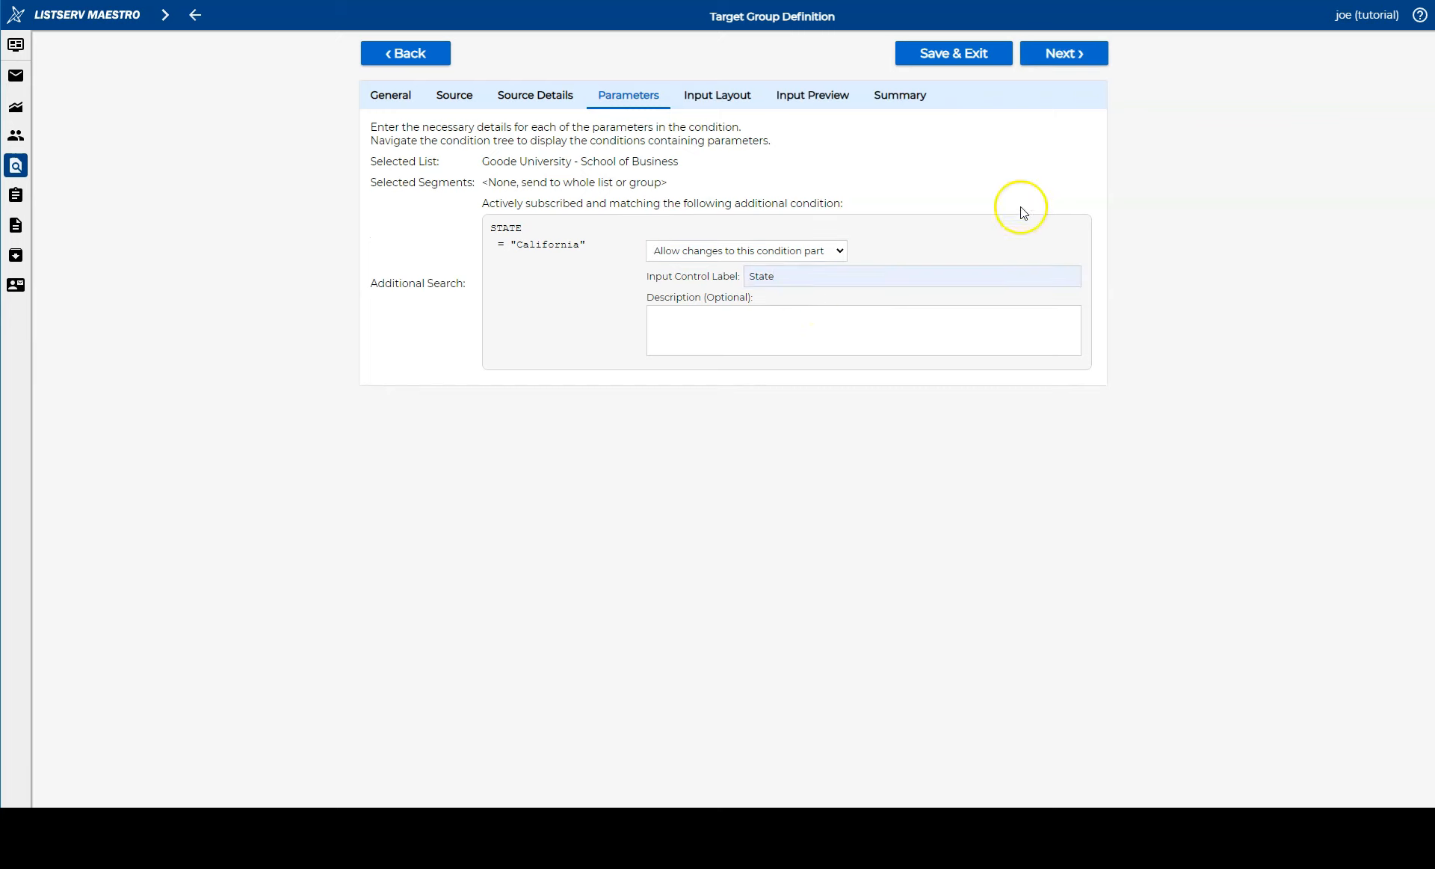
- Check the preview of the parameter input page and try out its State selection
click(1074, 54)
click(1074, 54)
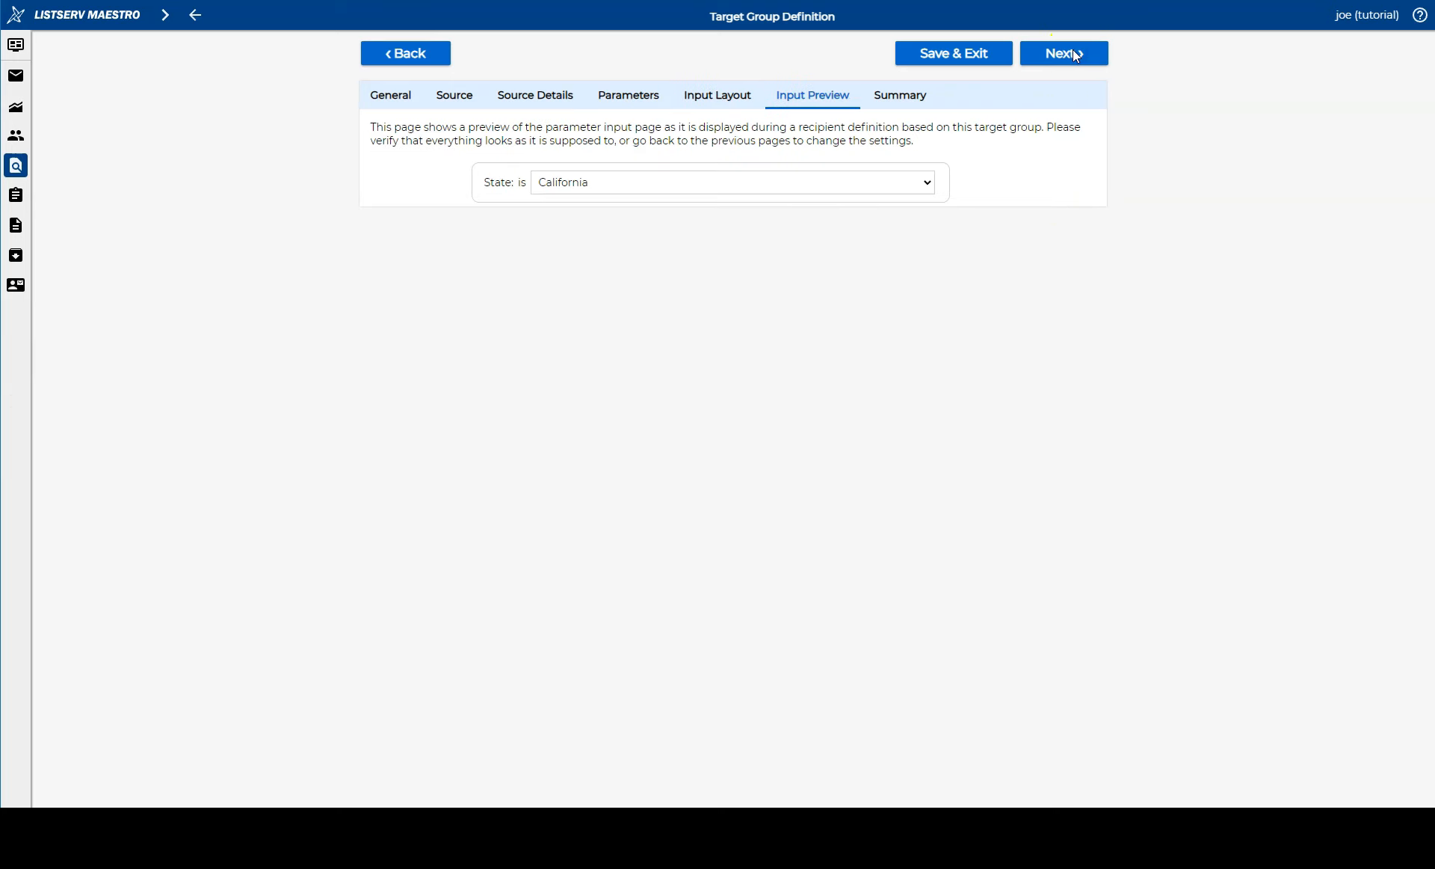
click(814, 183)
click(810, 198)
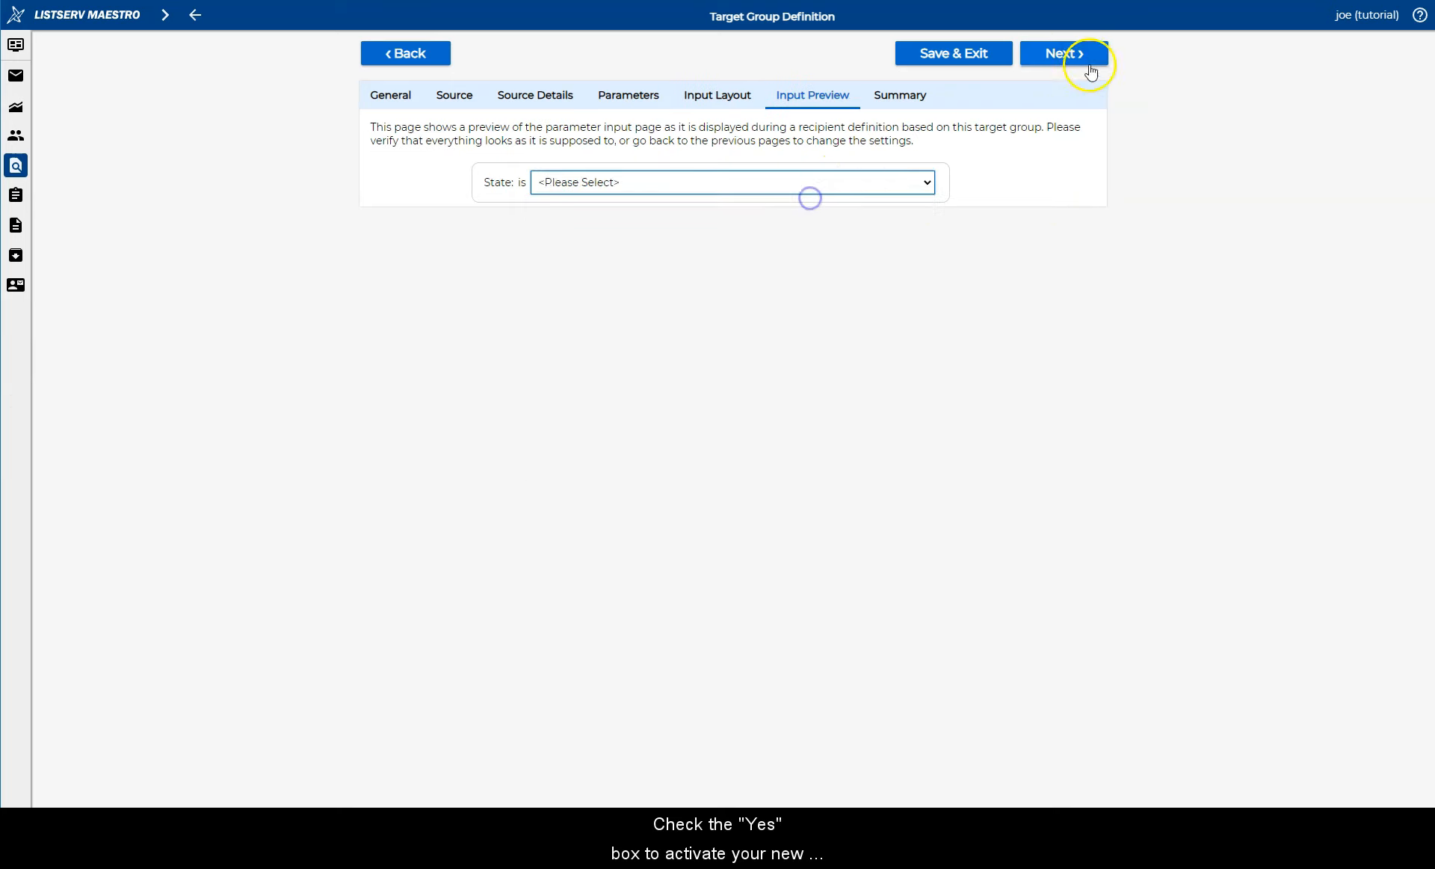
- Allow recipient definitions based on this target group and finish the target group definition
click(1085, 60)
click(378, 220)
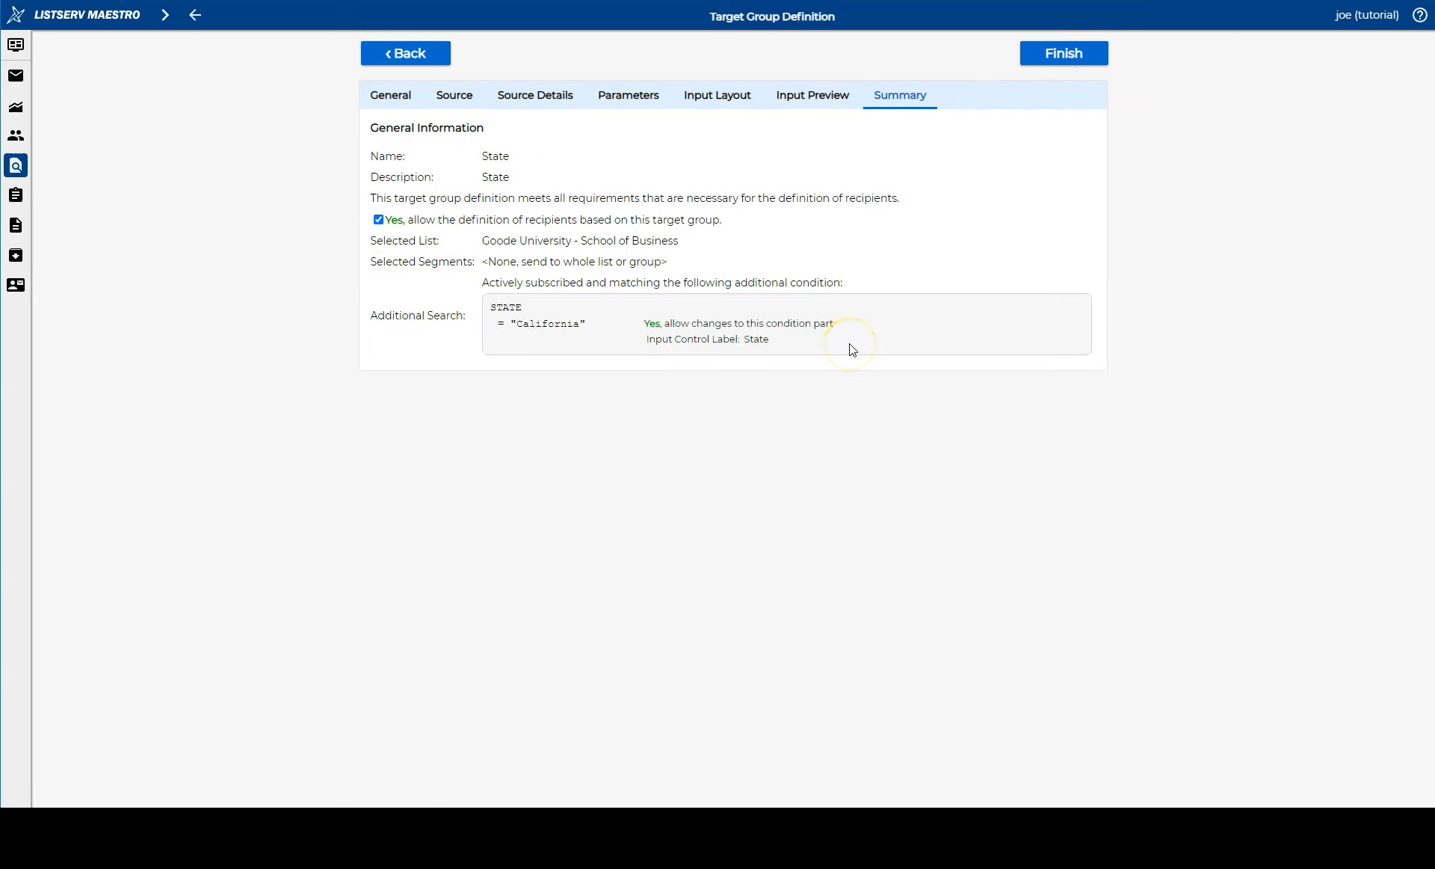
click(1081, 54)
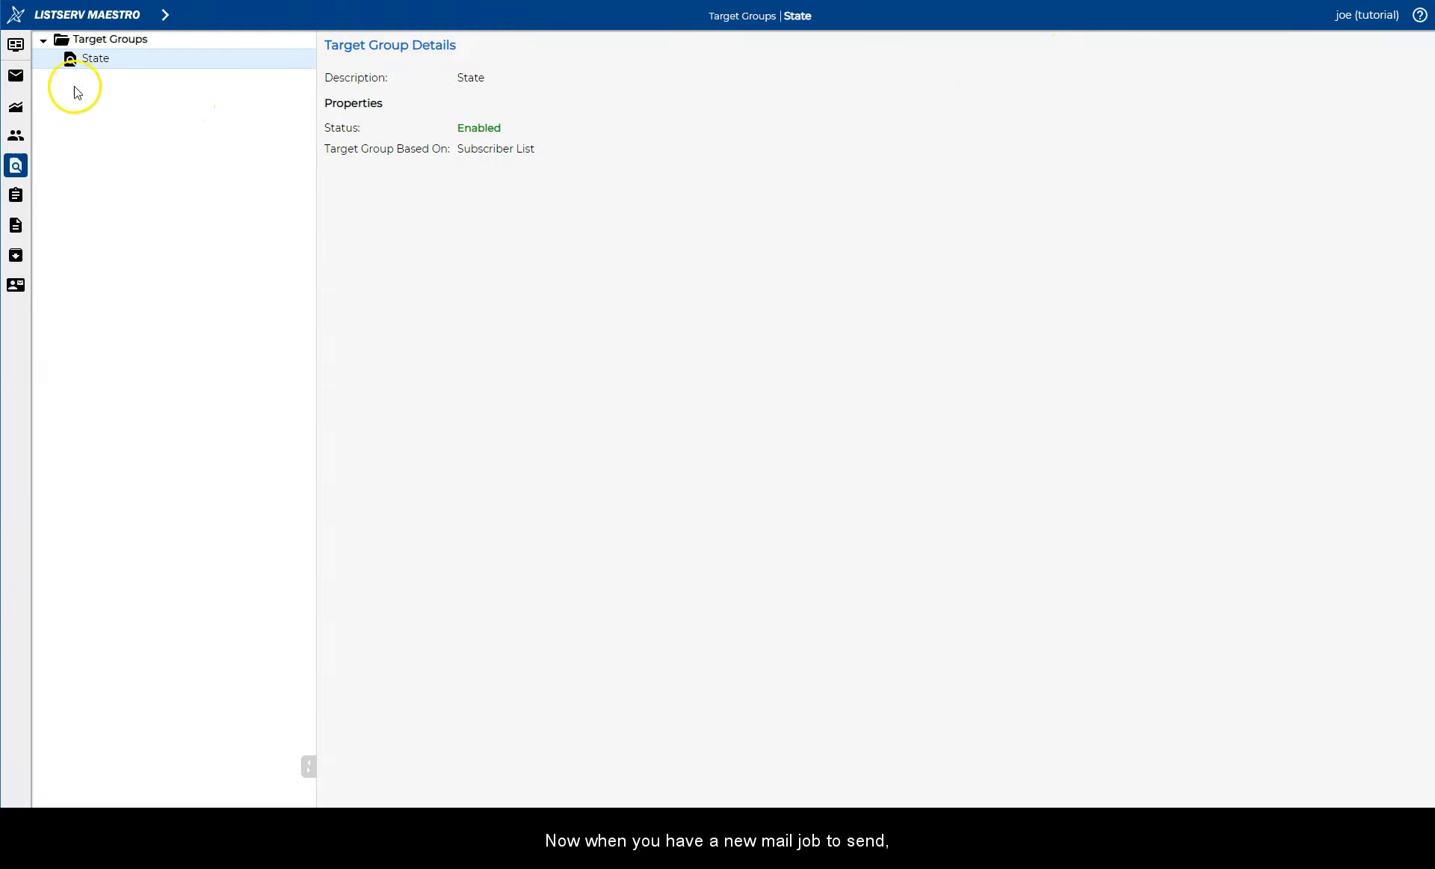
- Open the recipient definition of the mail job Goode University Newsletter - July 2023
click(147, 15)
click(128, 78)
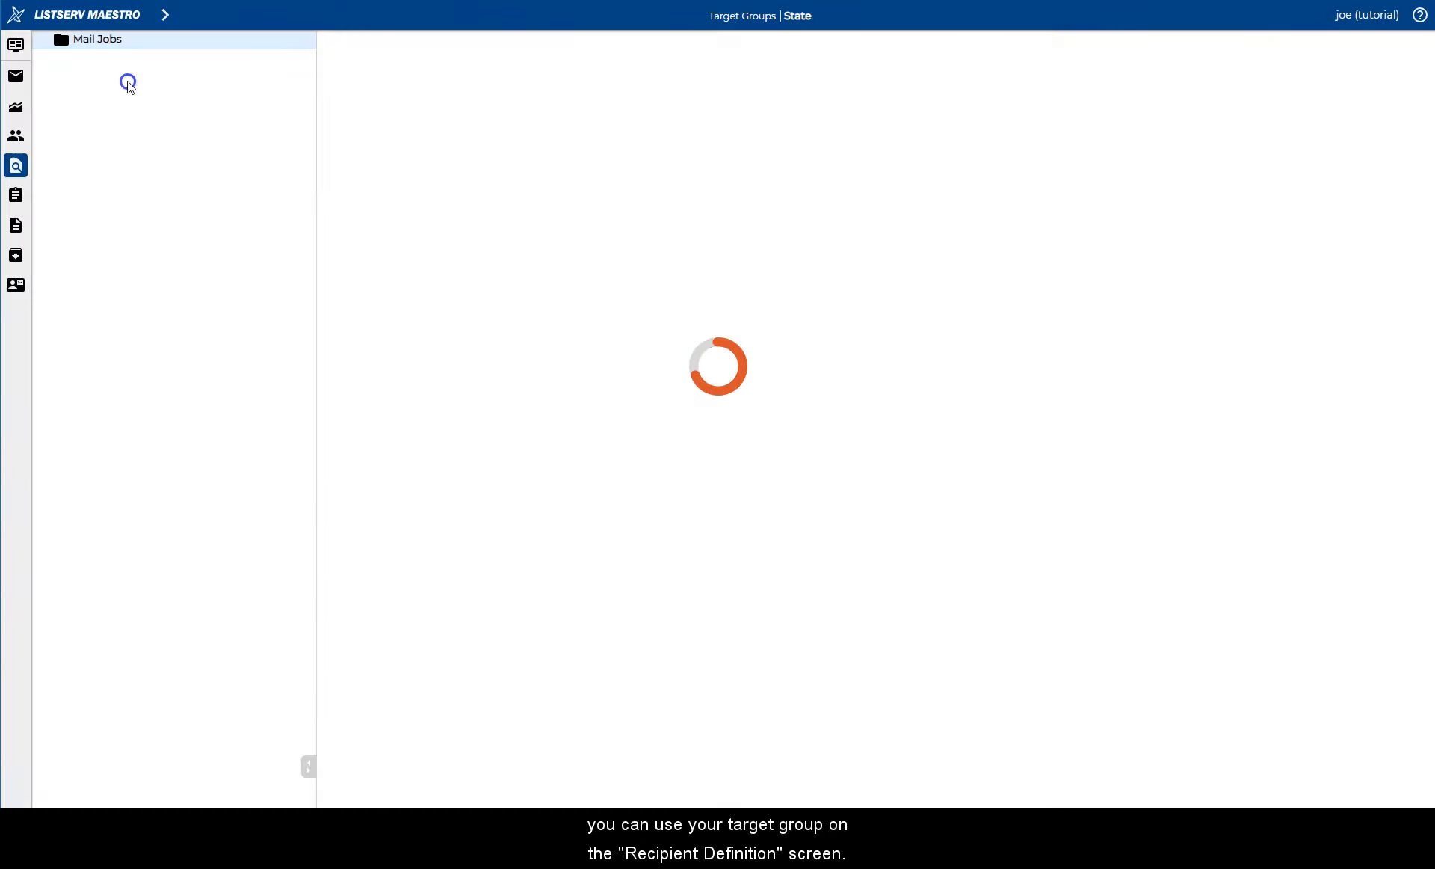
click(529, 128)
click(1419, 257)
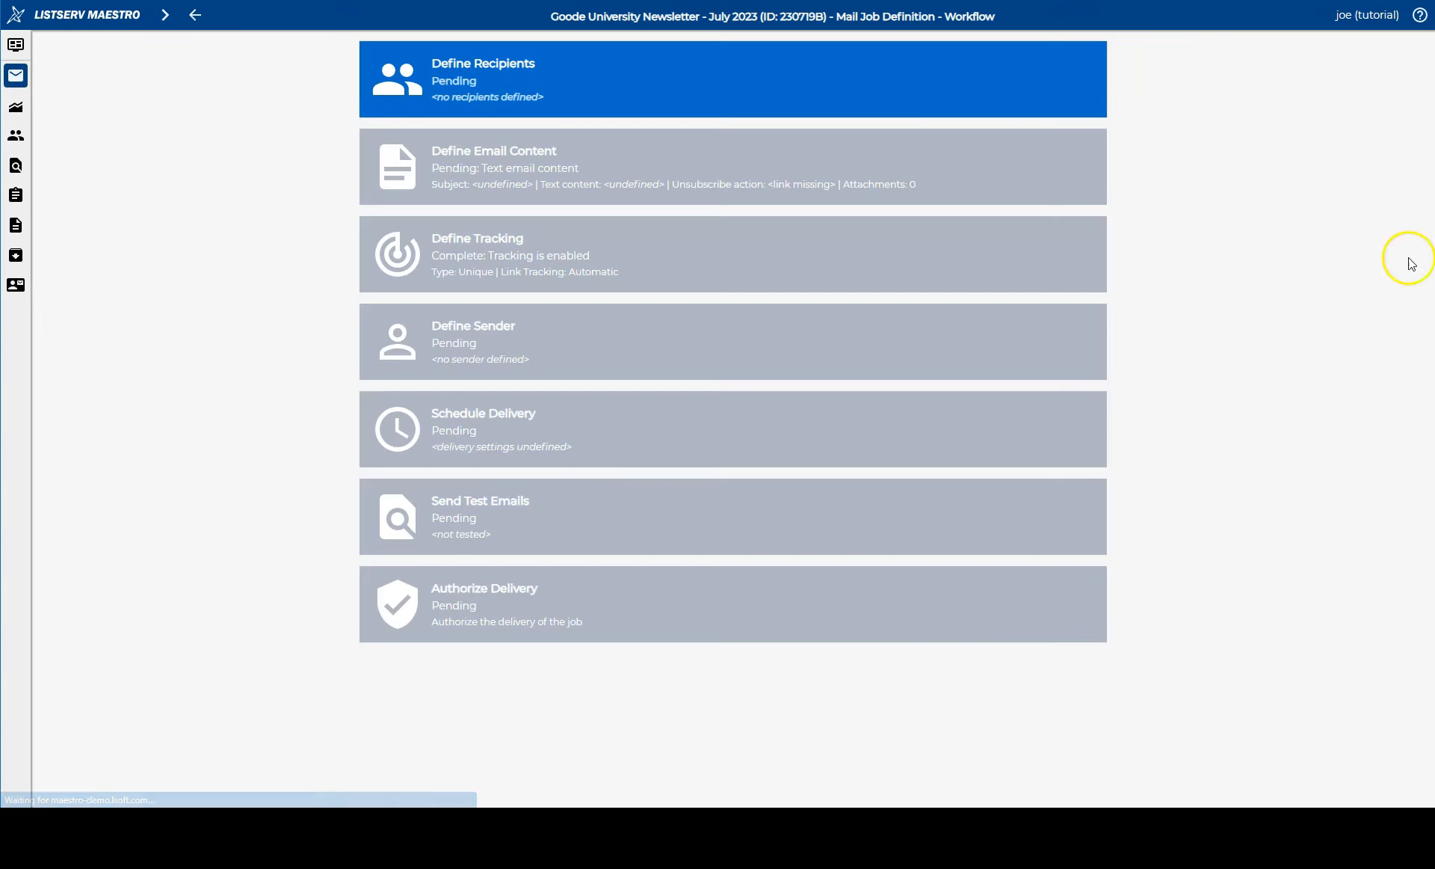
click(717, 82)
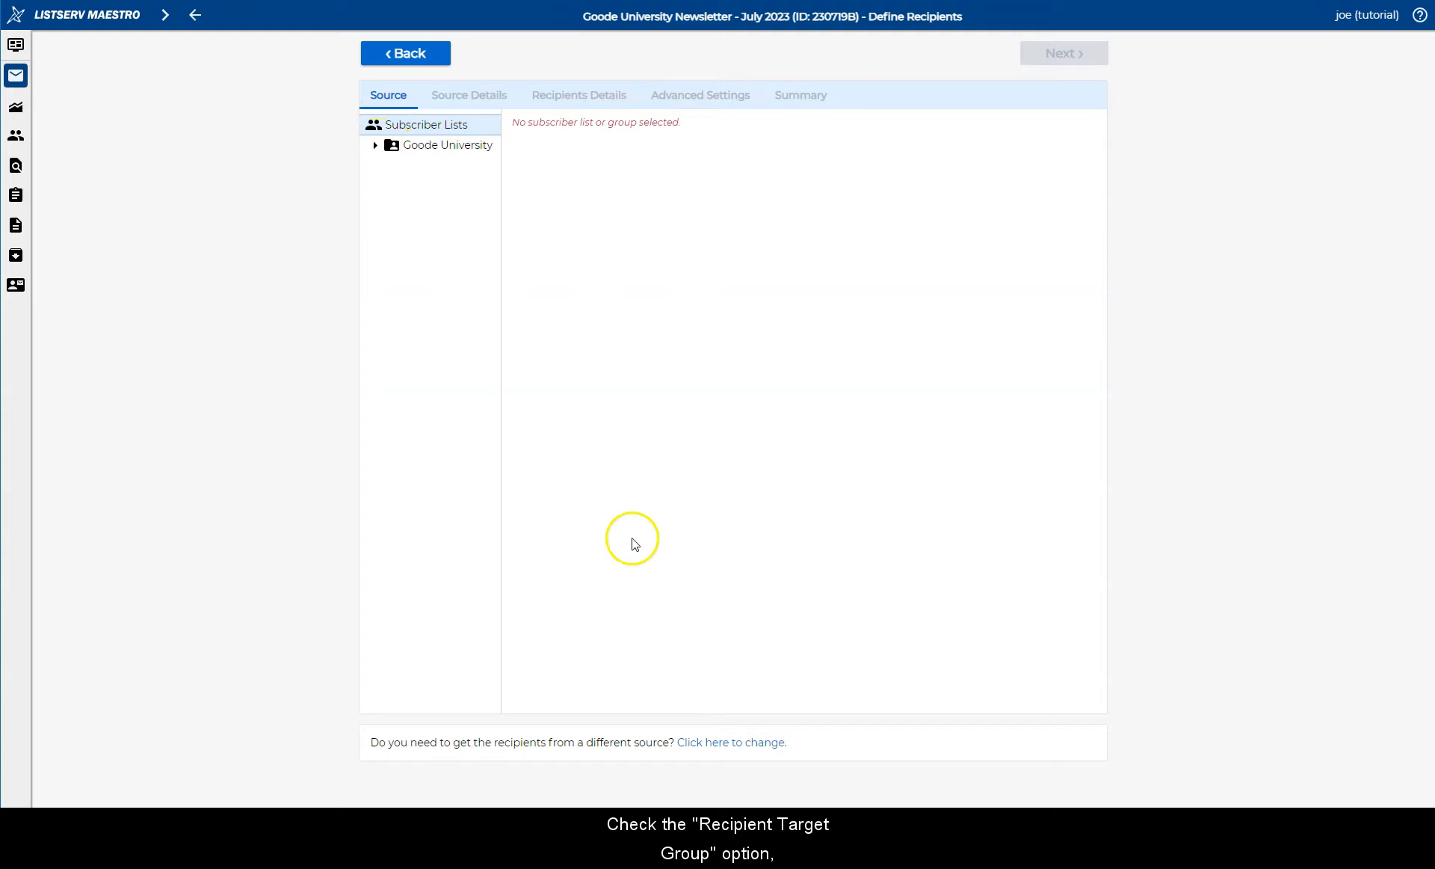
- Change the job's recipients type to Send to a Recipient Target Group and choose the State target group as the source
click(738, 746)
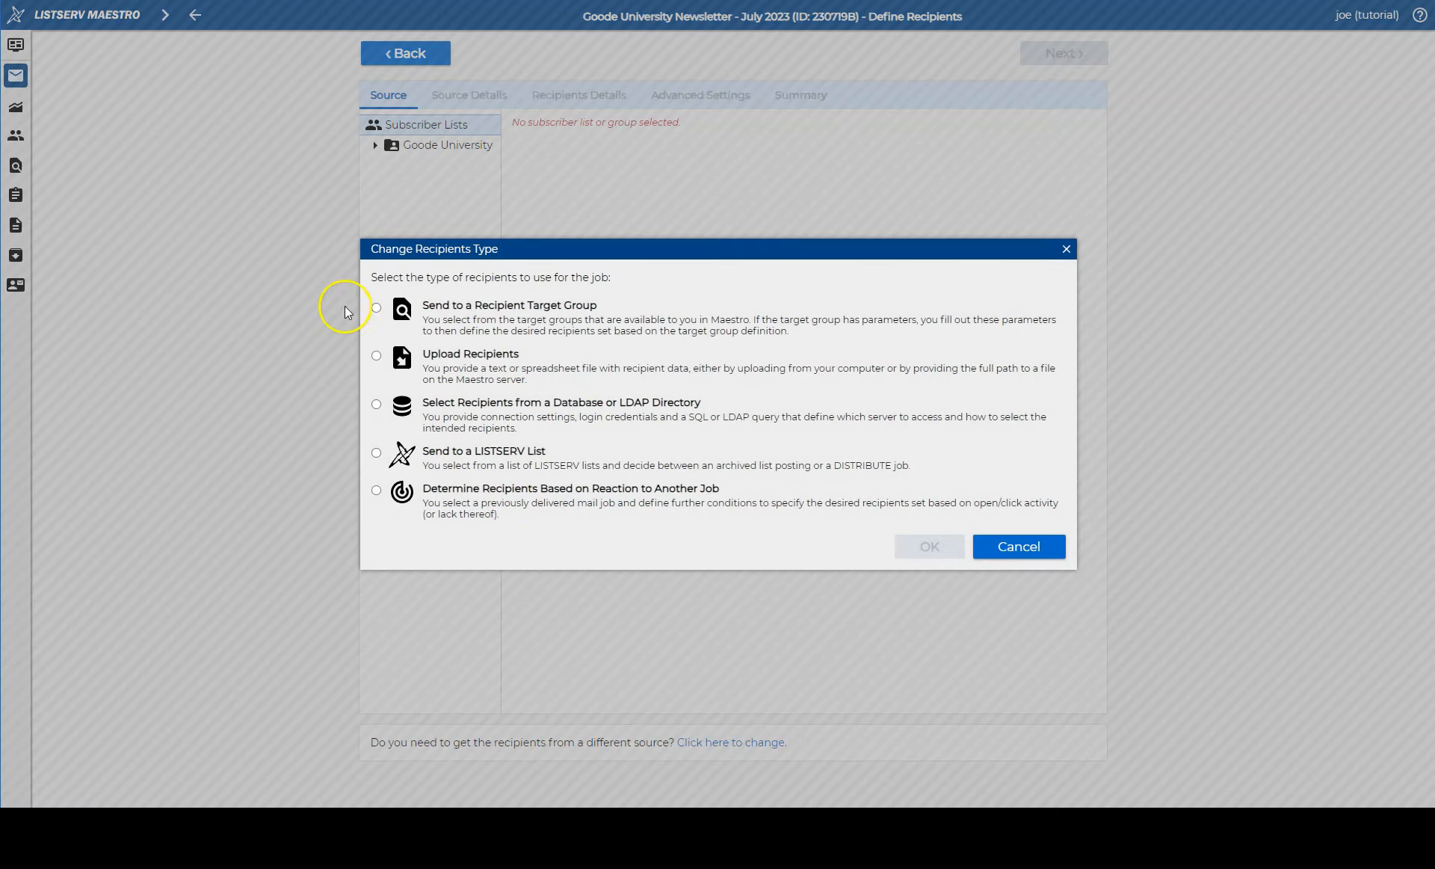
click(376, 307)
click(927, 548)
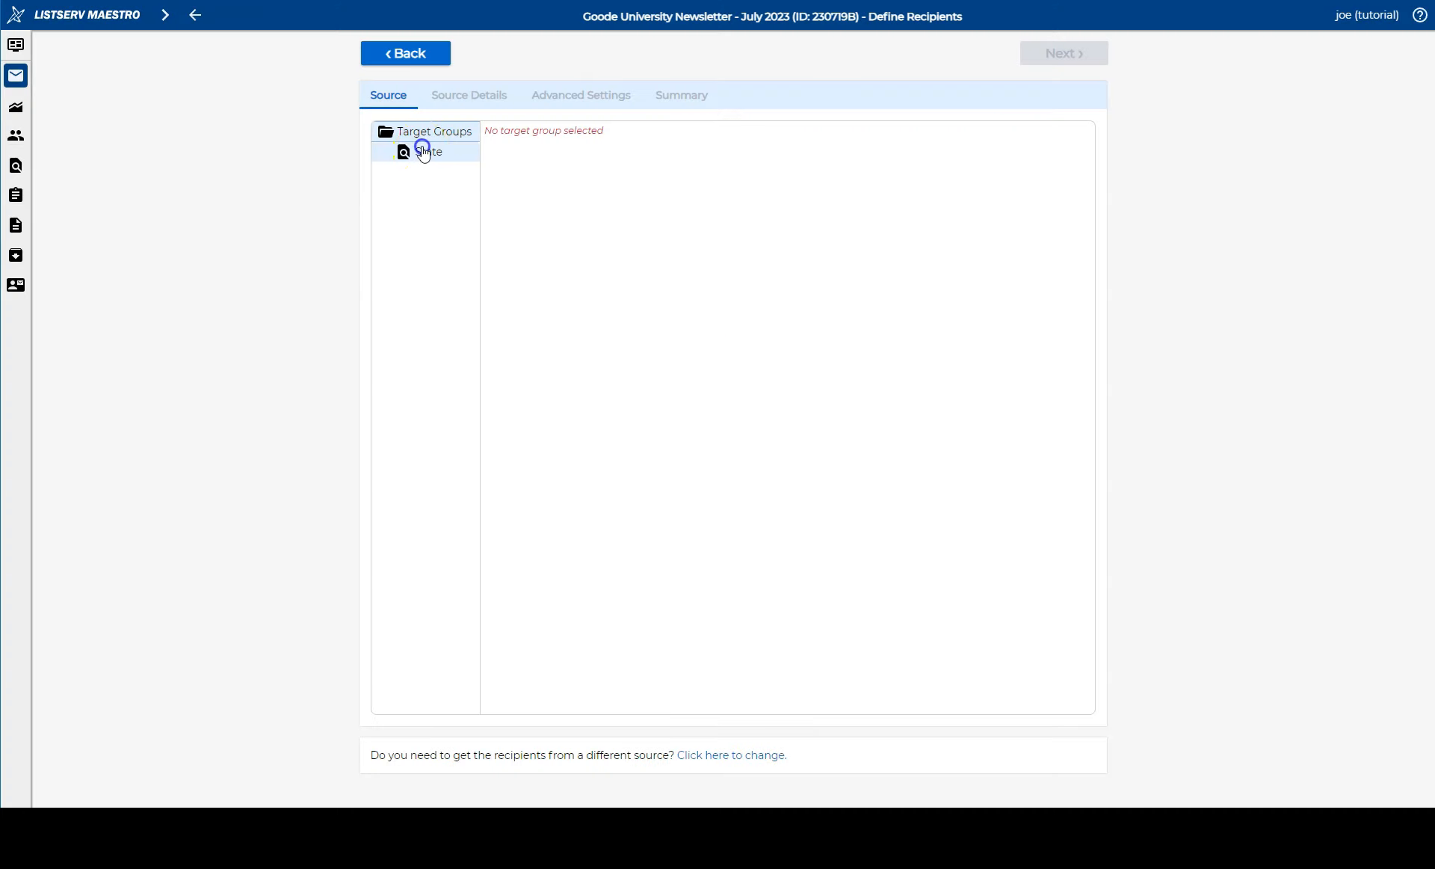
click(420, 152)
click(1084, 58)
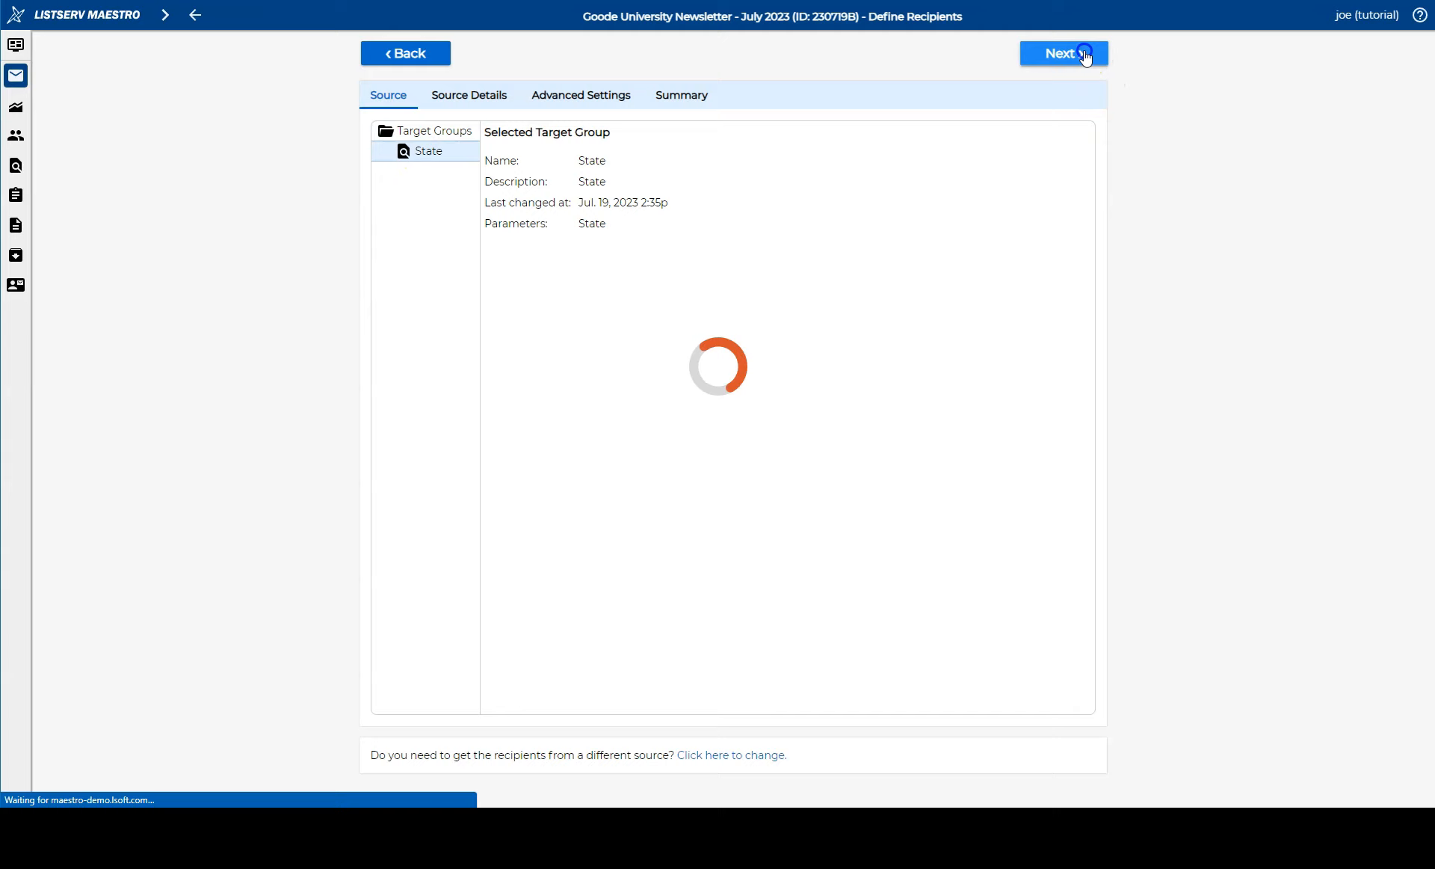
- Set the State parameter in the recipients' source details to Washington
click(631, 147)
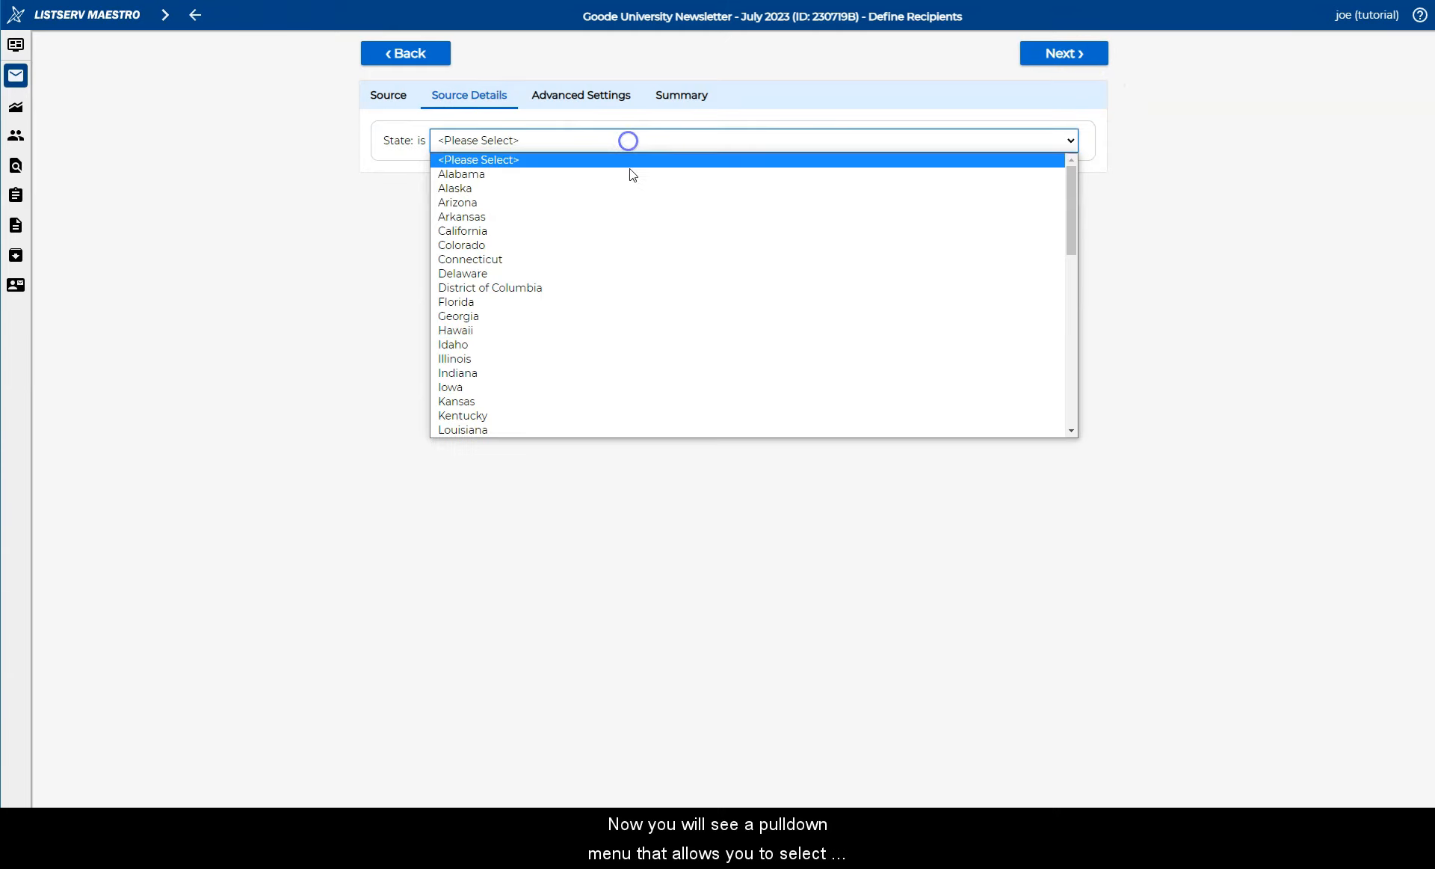
scroll(635, 330, down, 8)
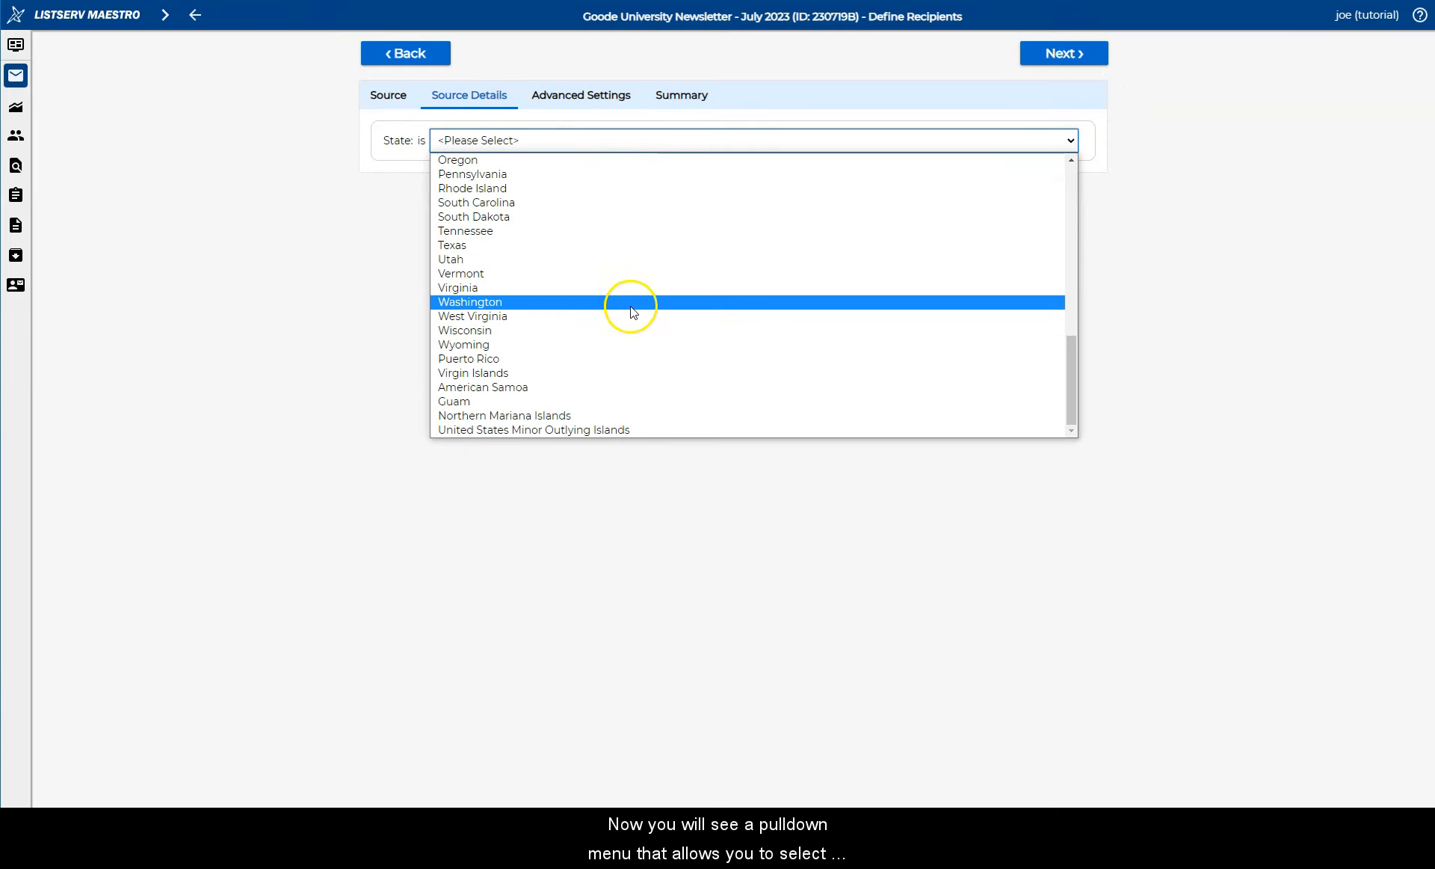
click(630, 304)
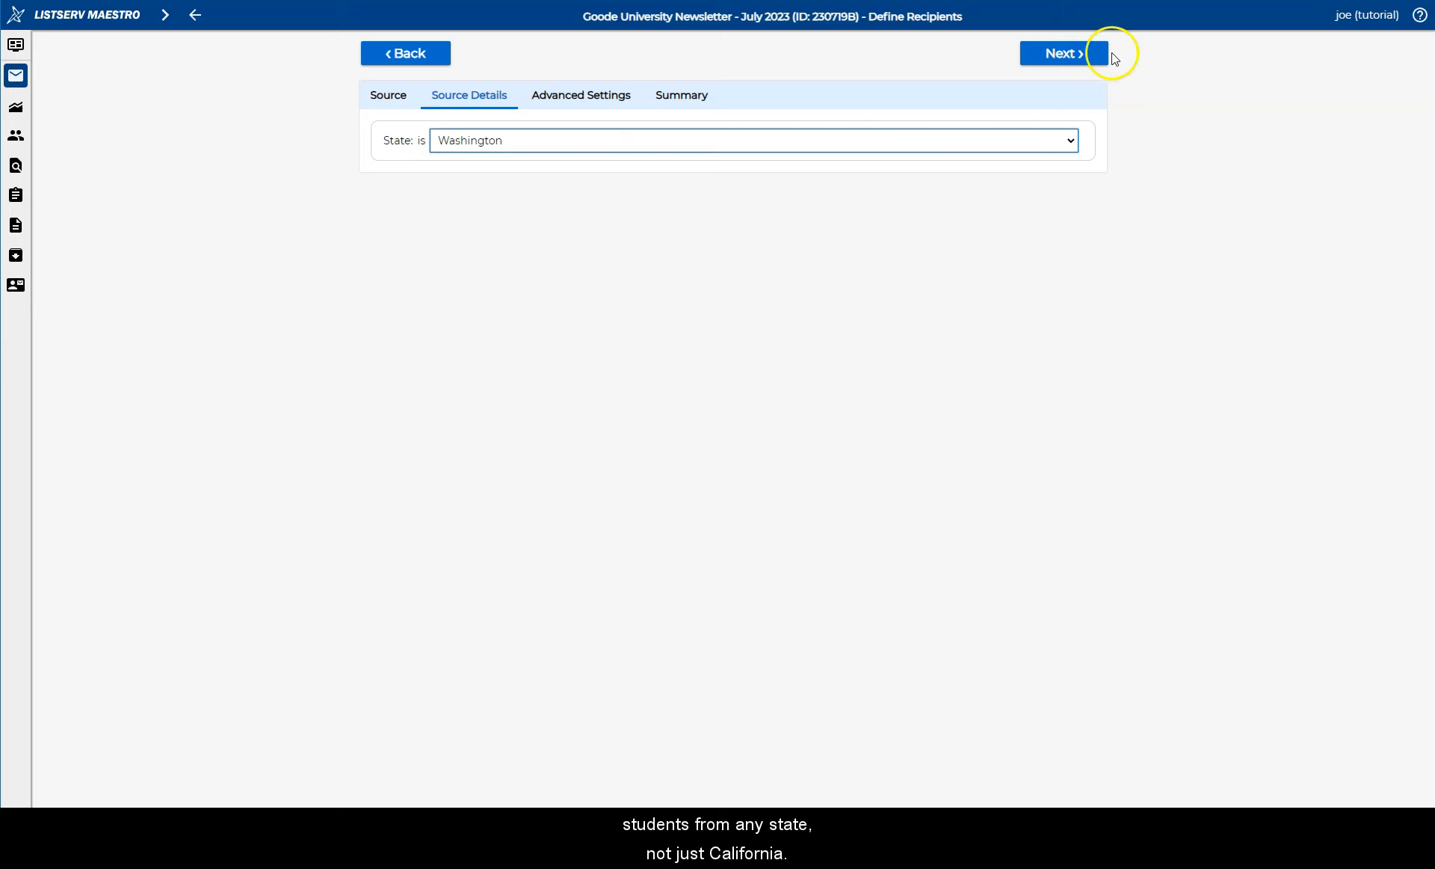
- Determine the recipient counts for the Washington selection and finish the mail job's recipient definition
click(1091, 60)
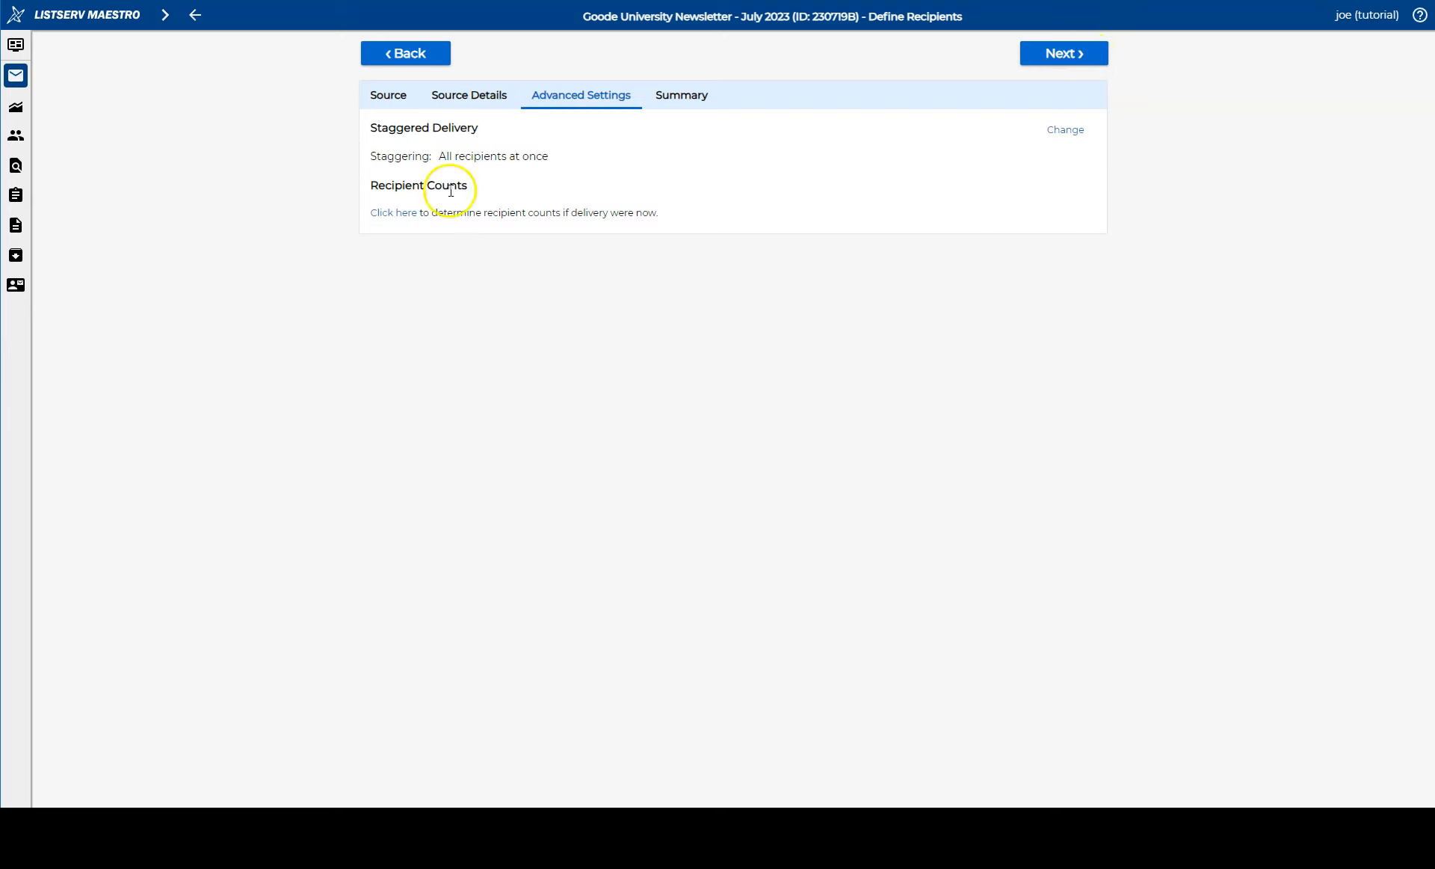
click(388, 212)
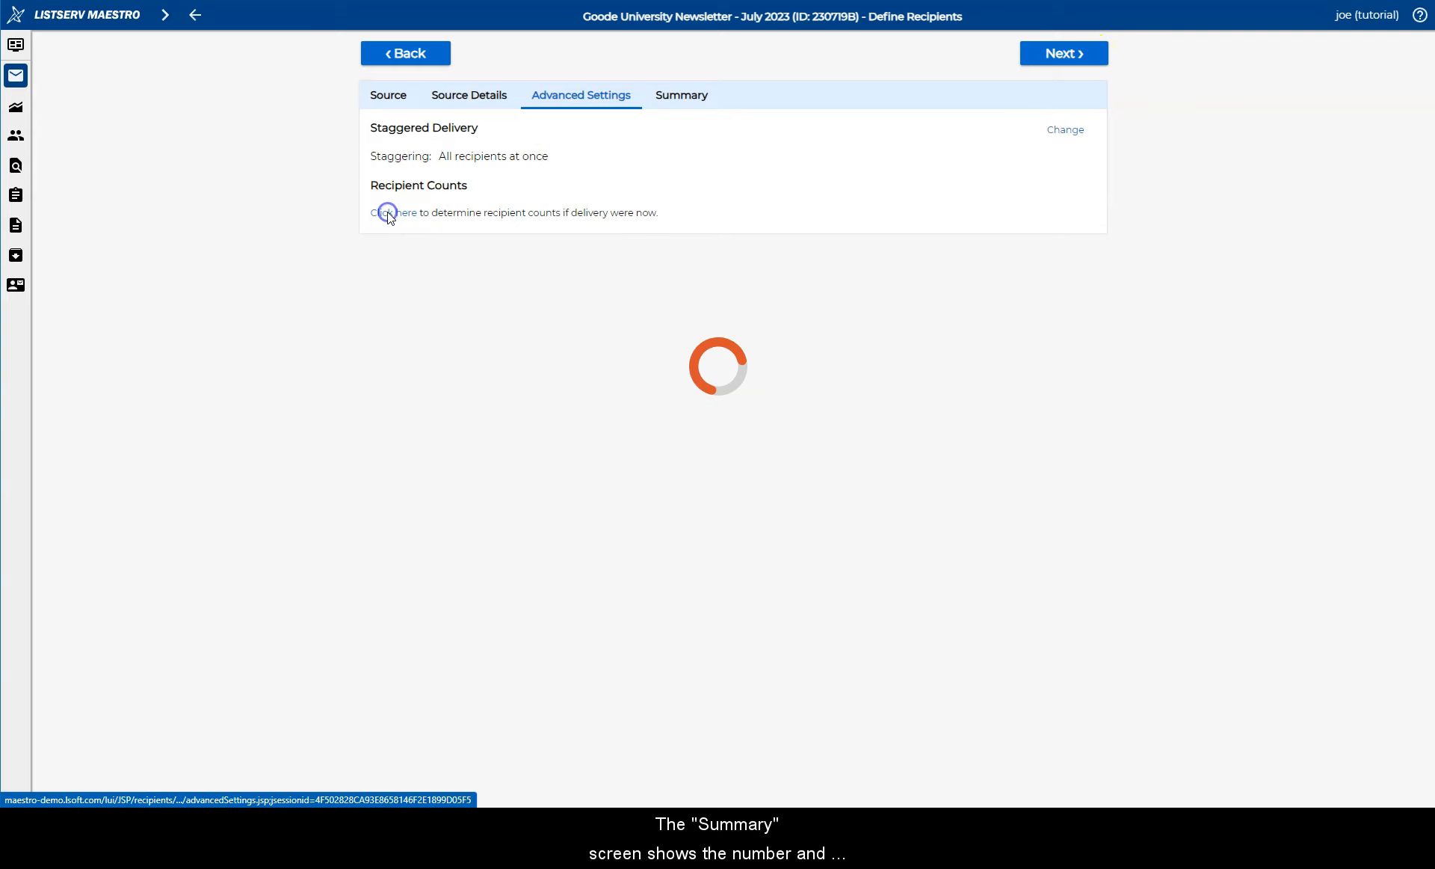
click(1082, 54)
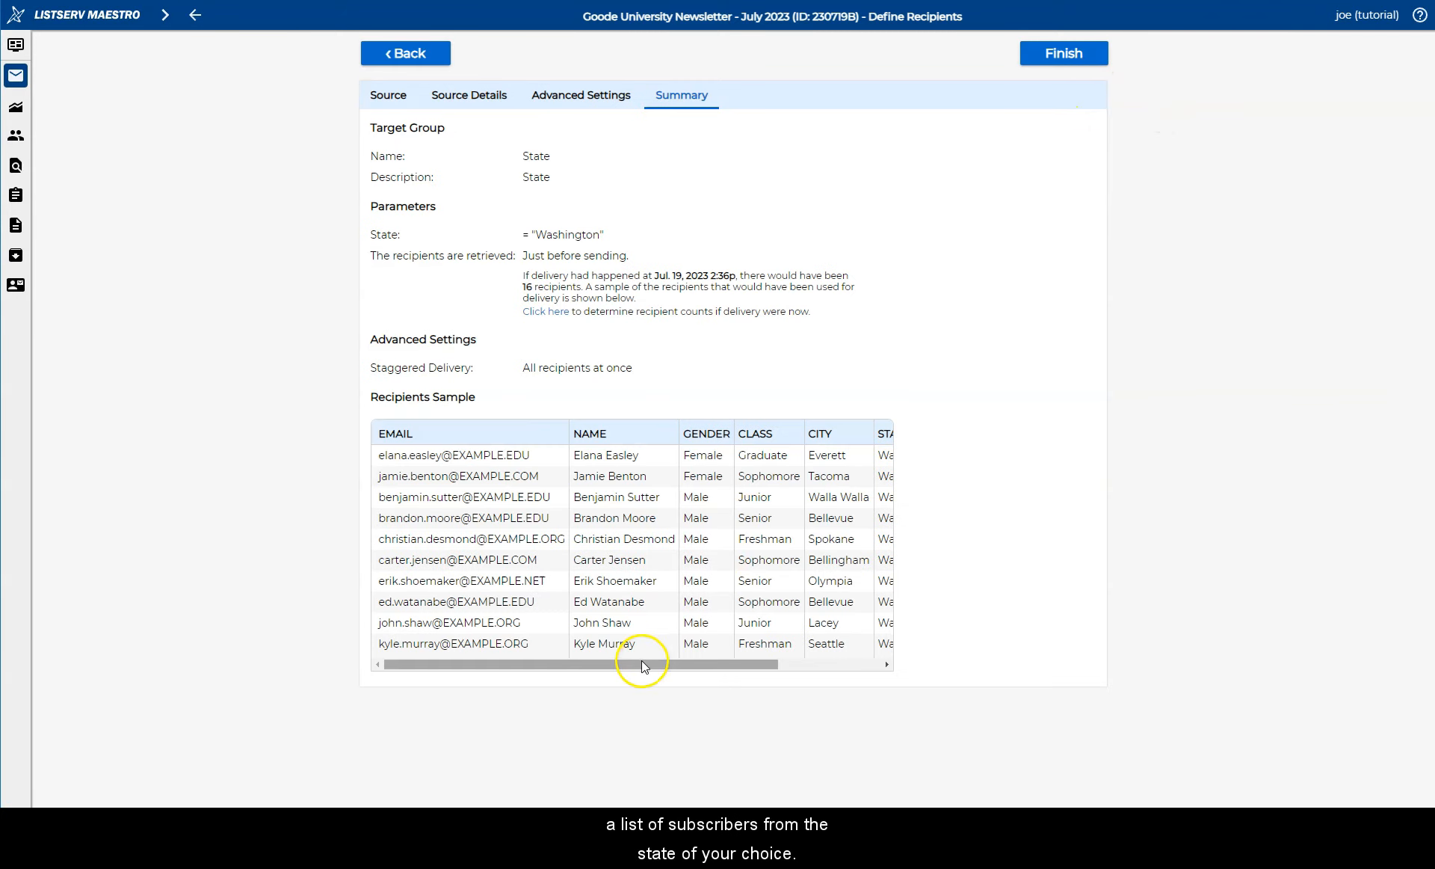
drag(650, 663, 549, 666)
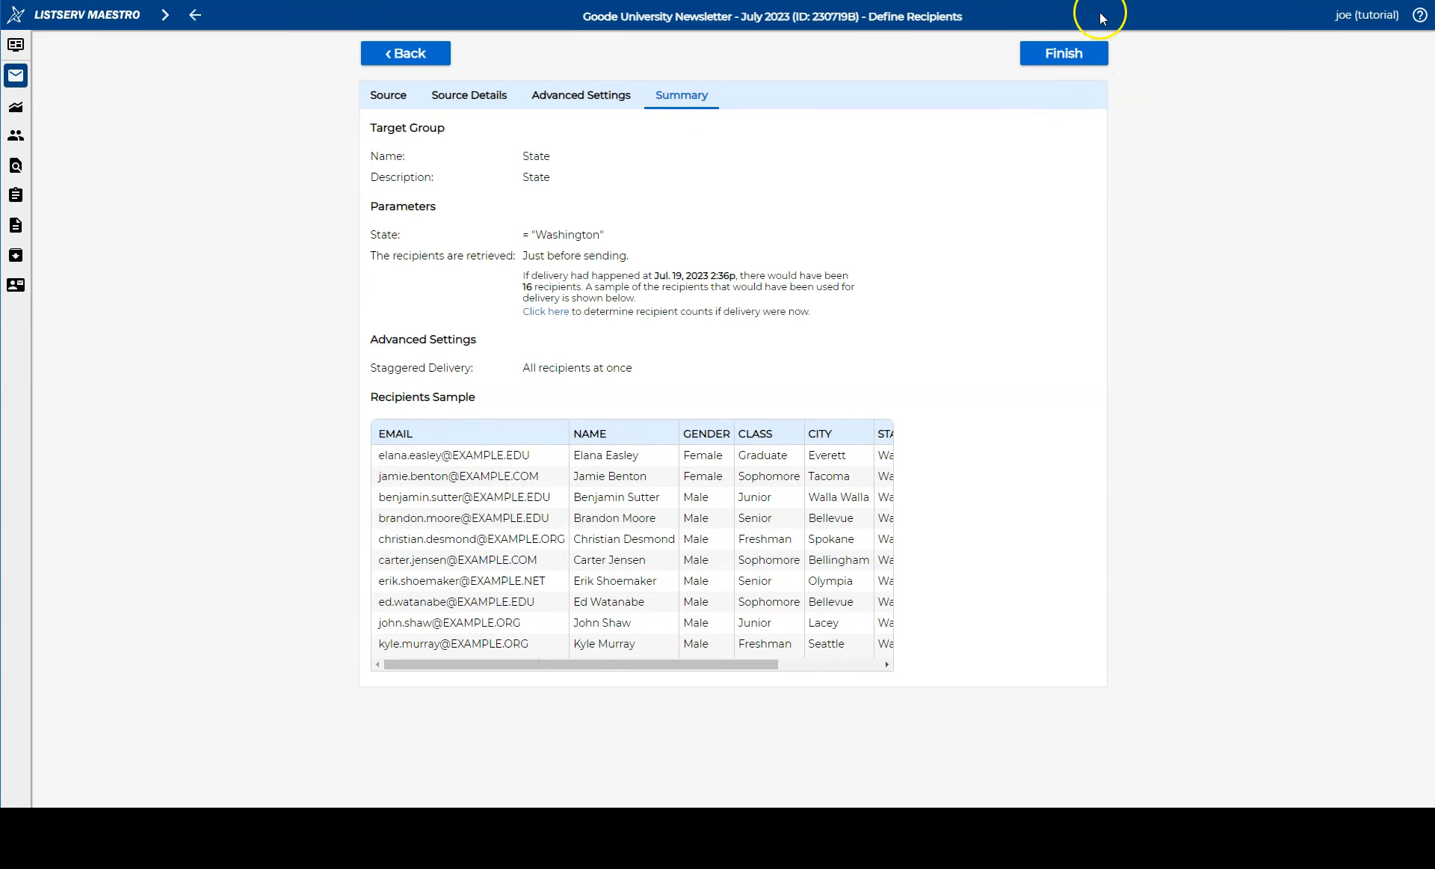
click(1100, 60)
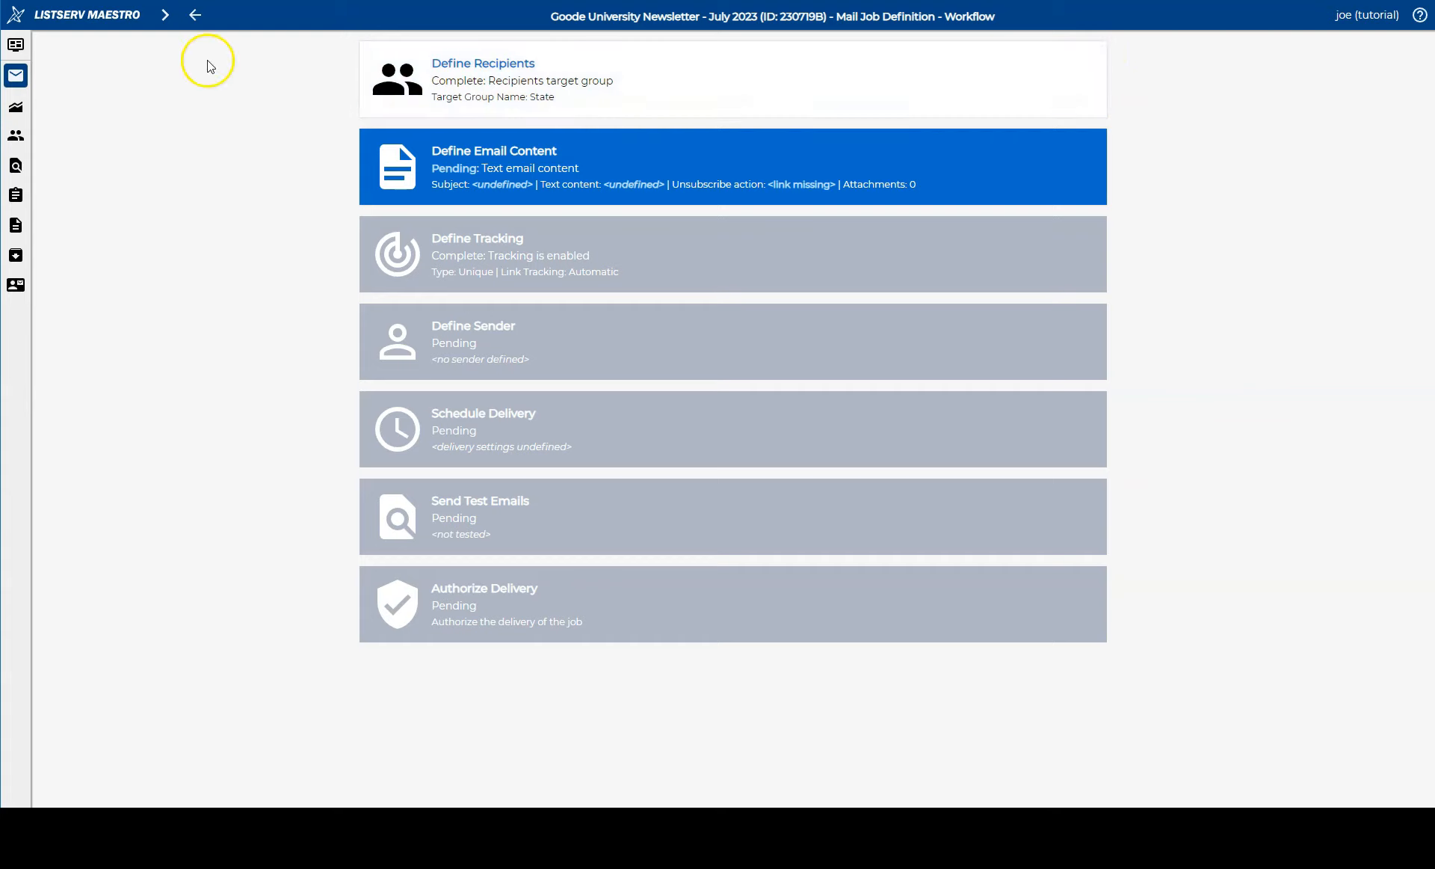
- View the subscribers of the Goode University - School of Business list in the subscriber warehouse
click(166, 17)
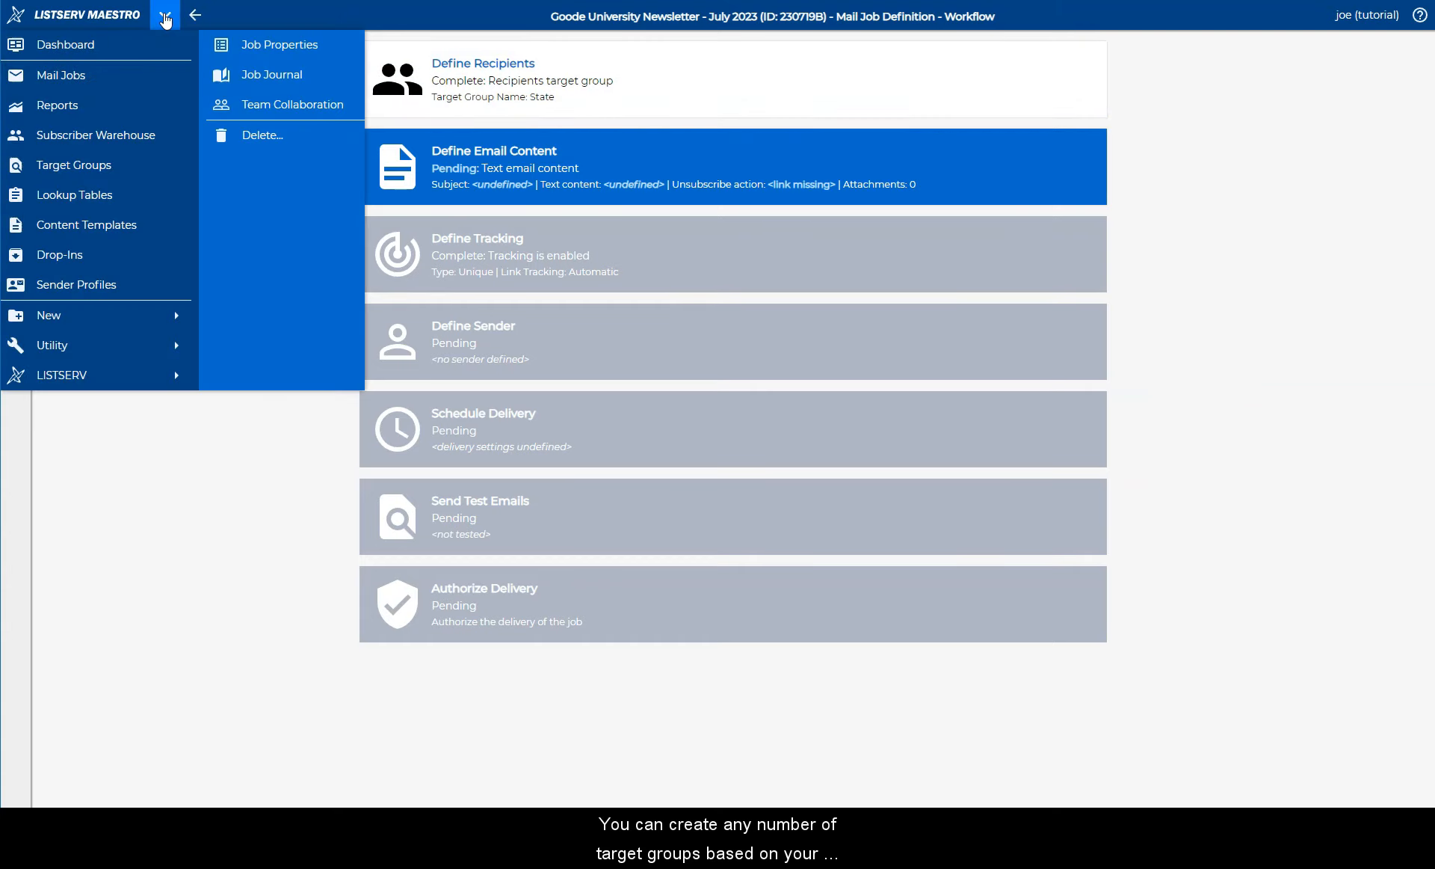
click(125, 135)
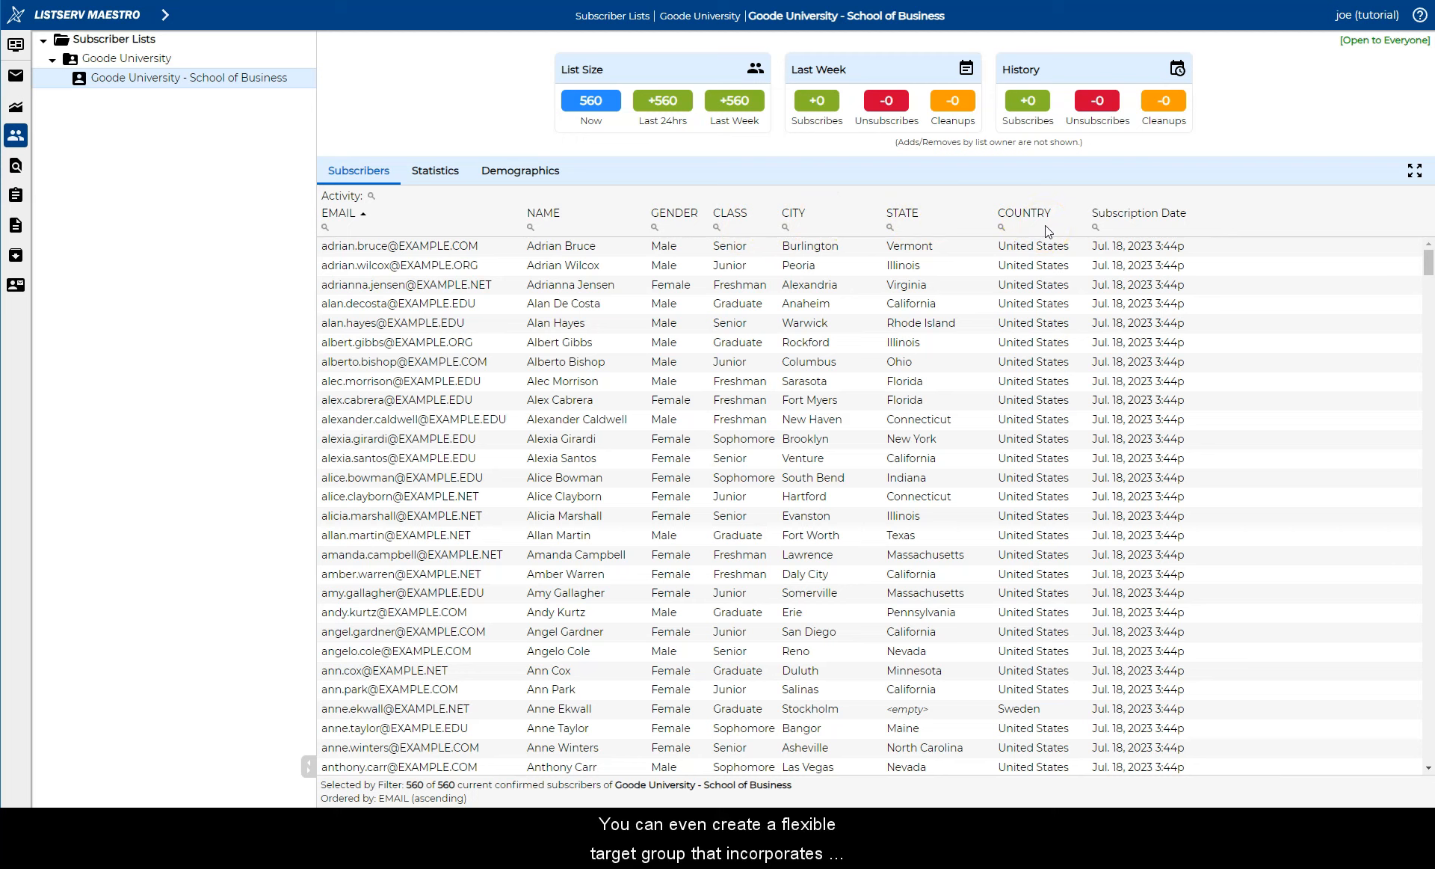
- Create a new recipient target group with All Profile Fields as both its name and its description
click(166, 15)
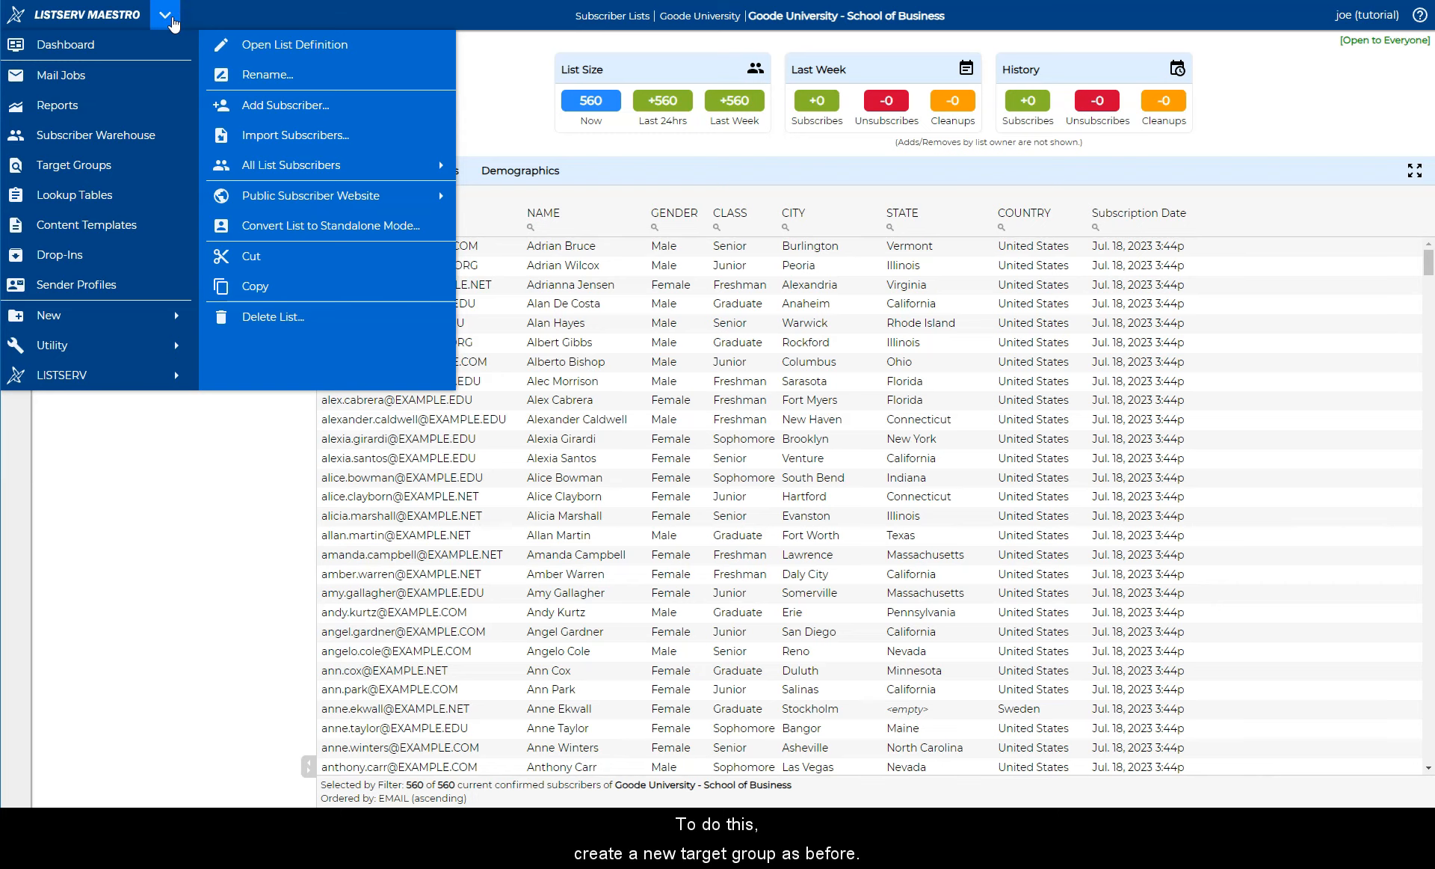
click(120, 163)
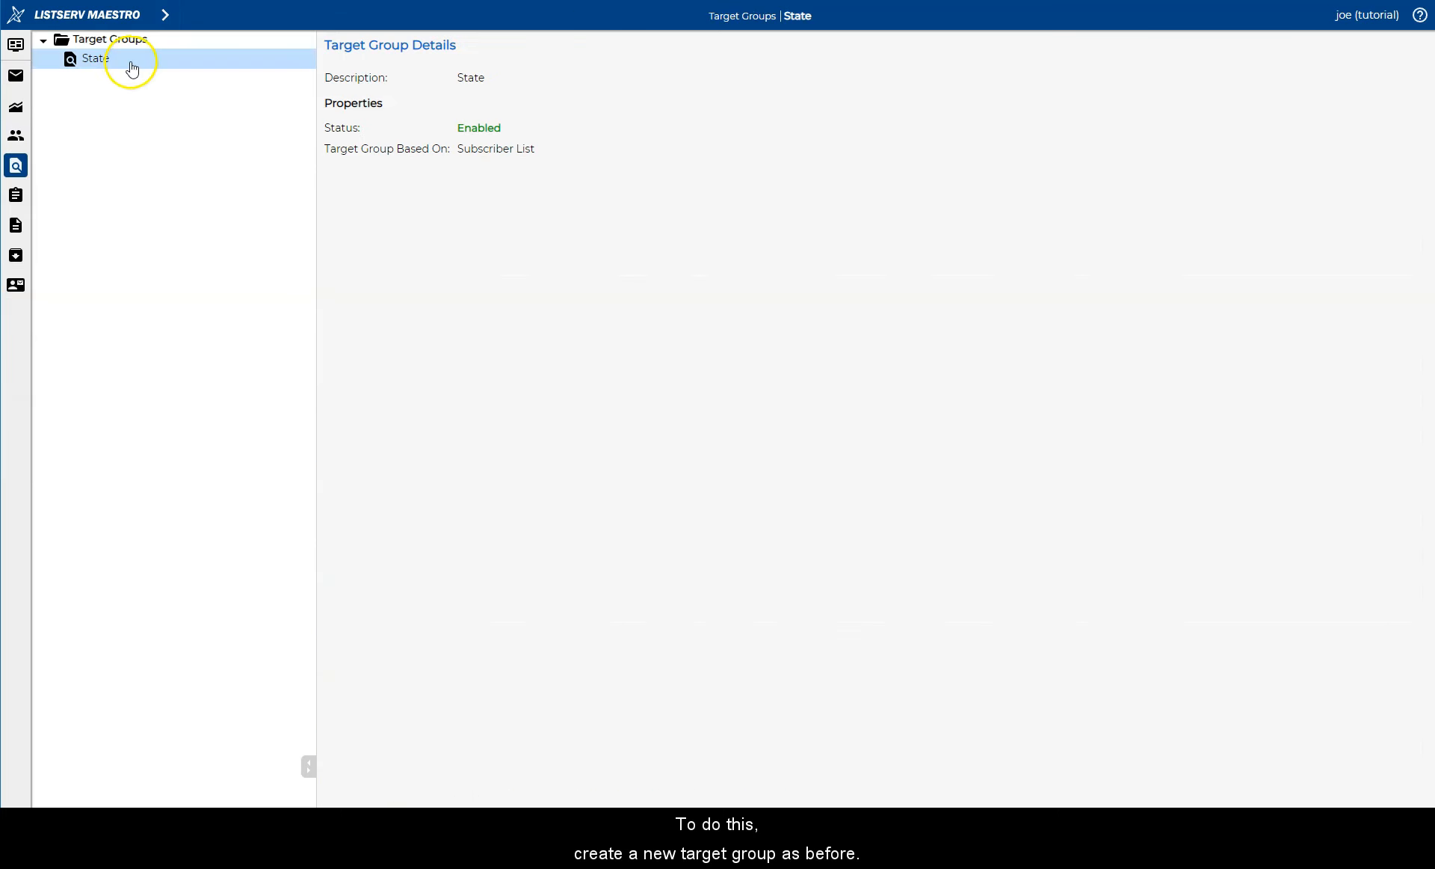
click(148, 40)
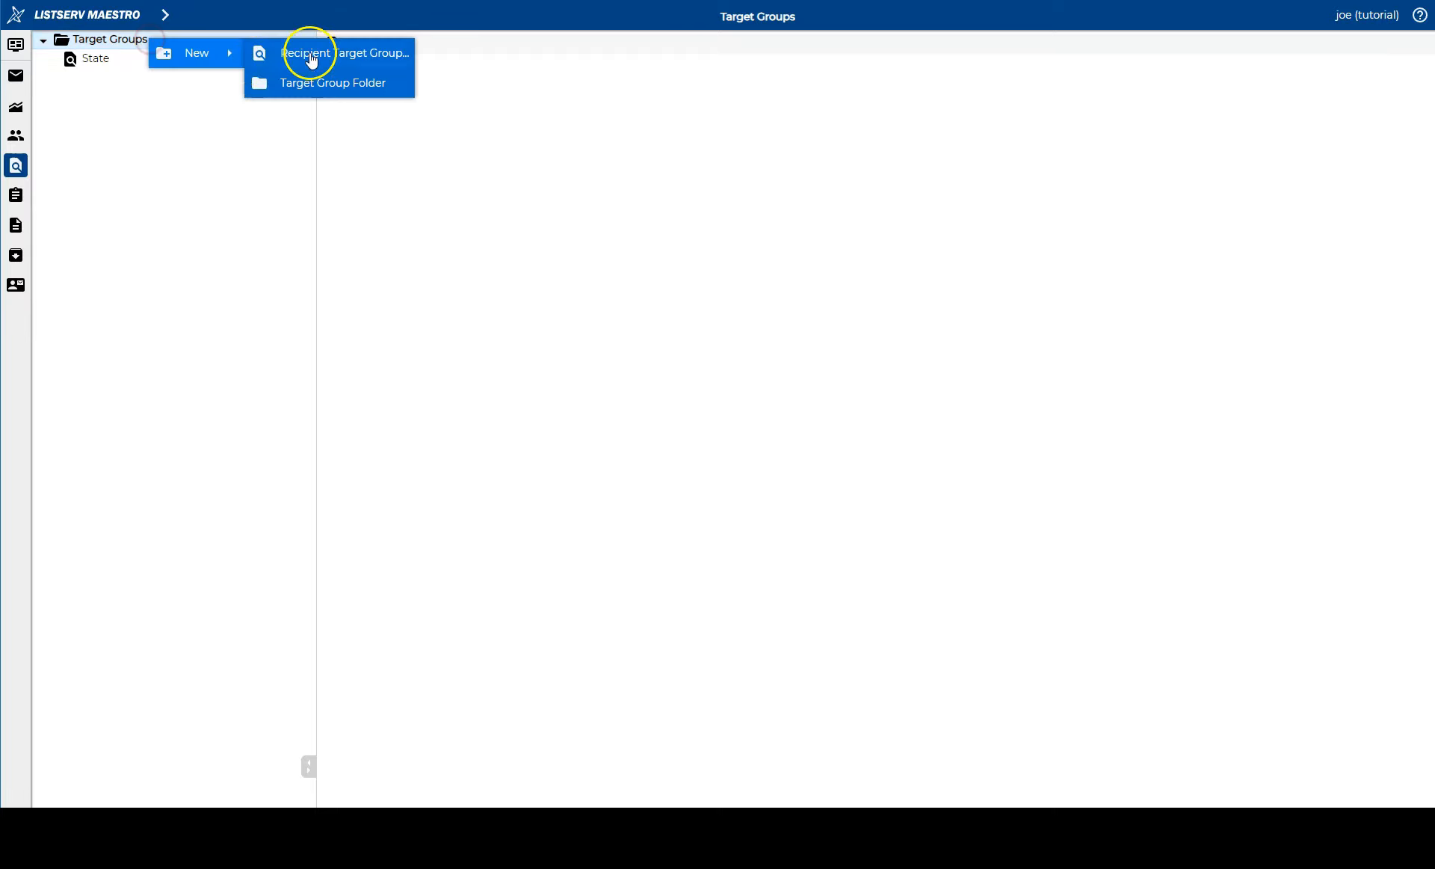
click(311, 54)
click(557, 136)
text(All Profile)
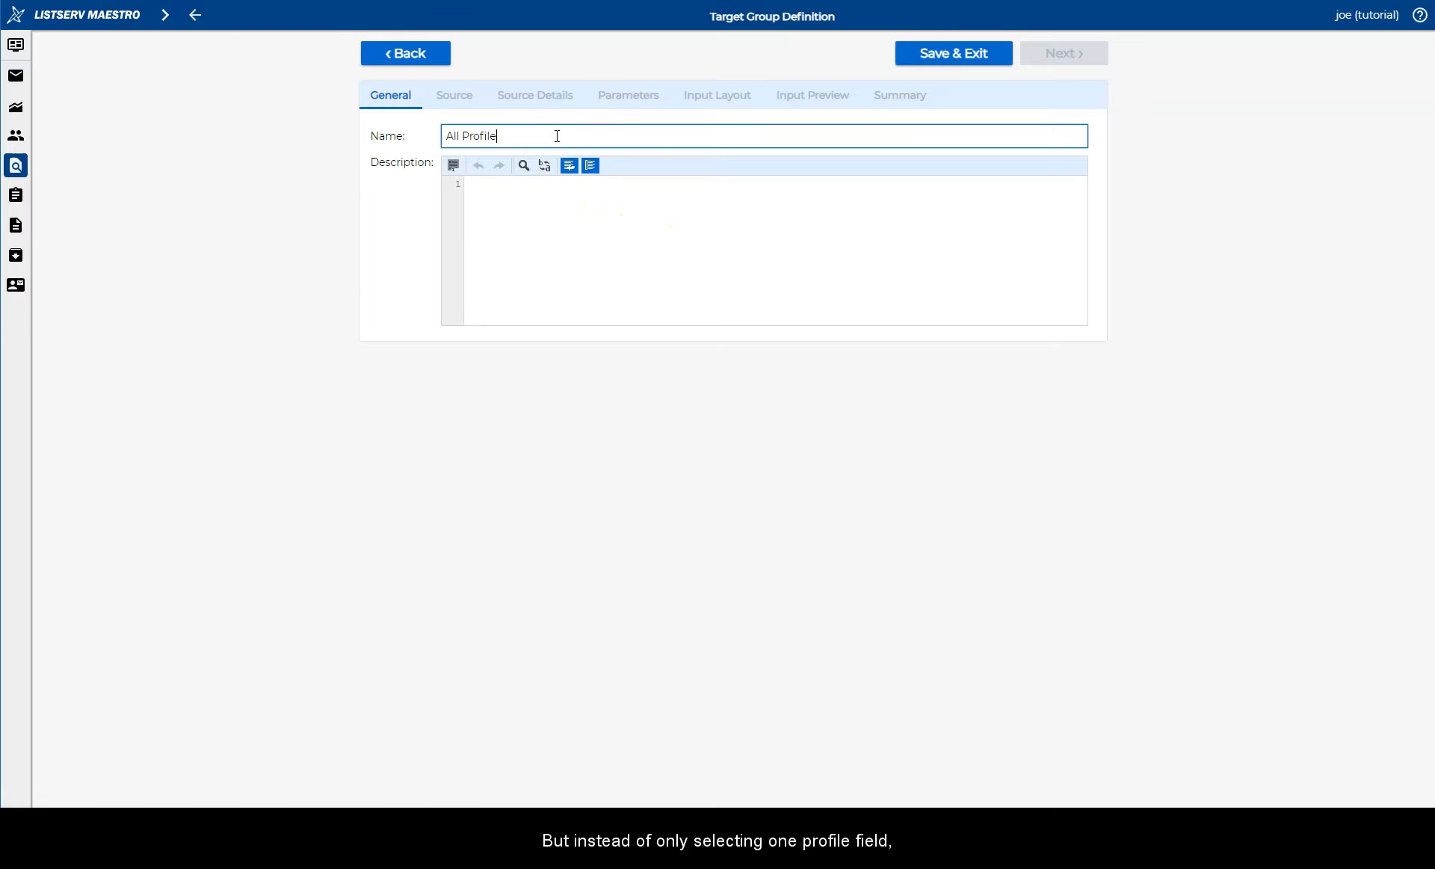
text( Fields)
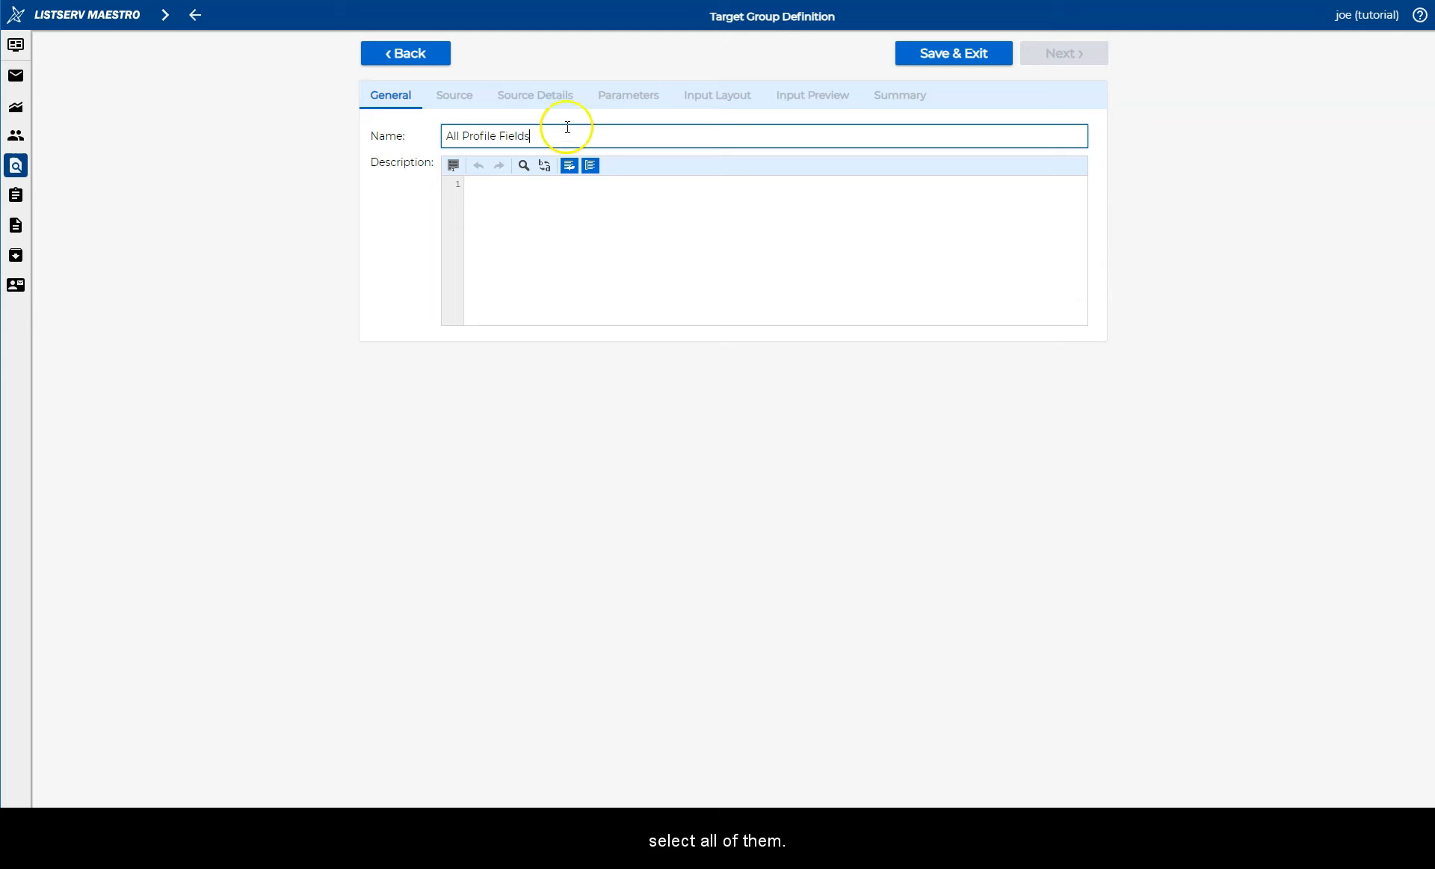
click(675, 265)
text(All Profile Fields)
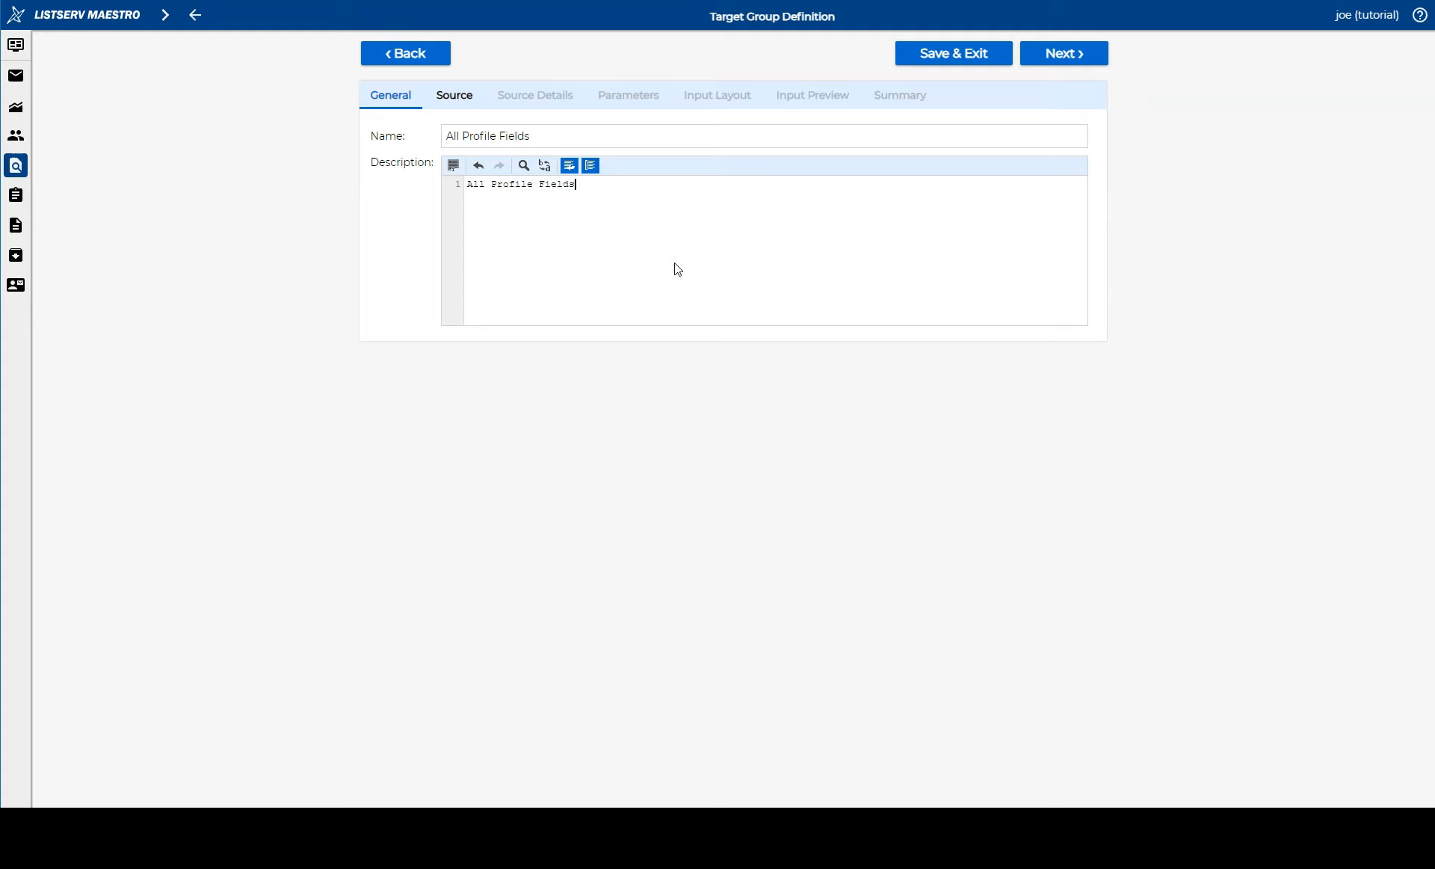
- Choose the Goode University - School of Business list as the target group's source and open its subscriber data for filtering
click(1076, 53)
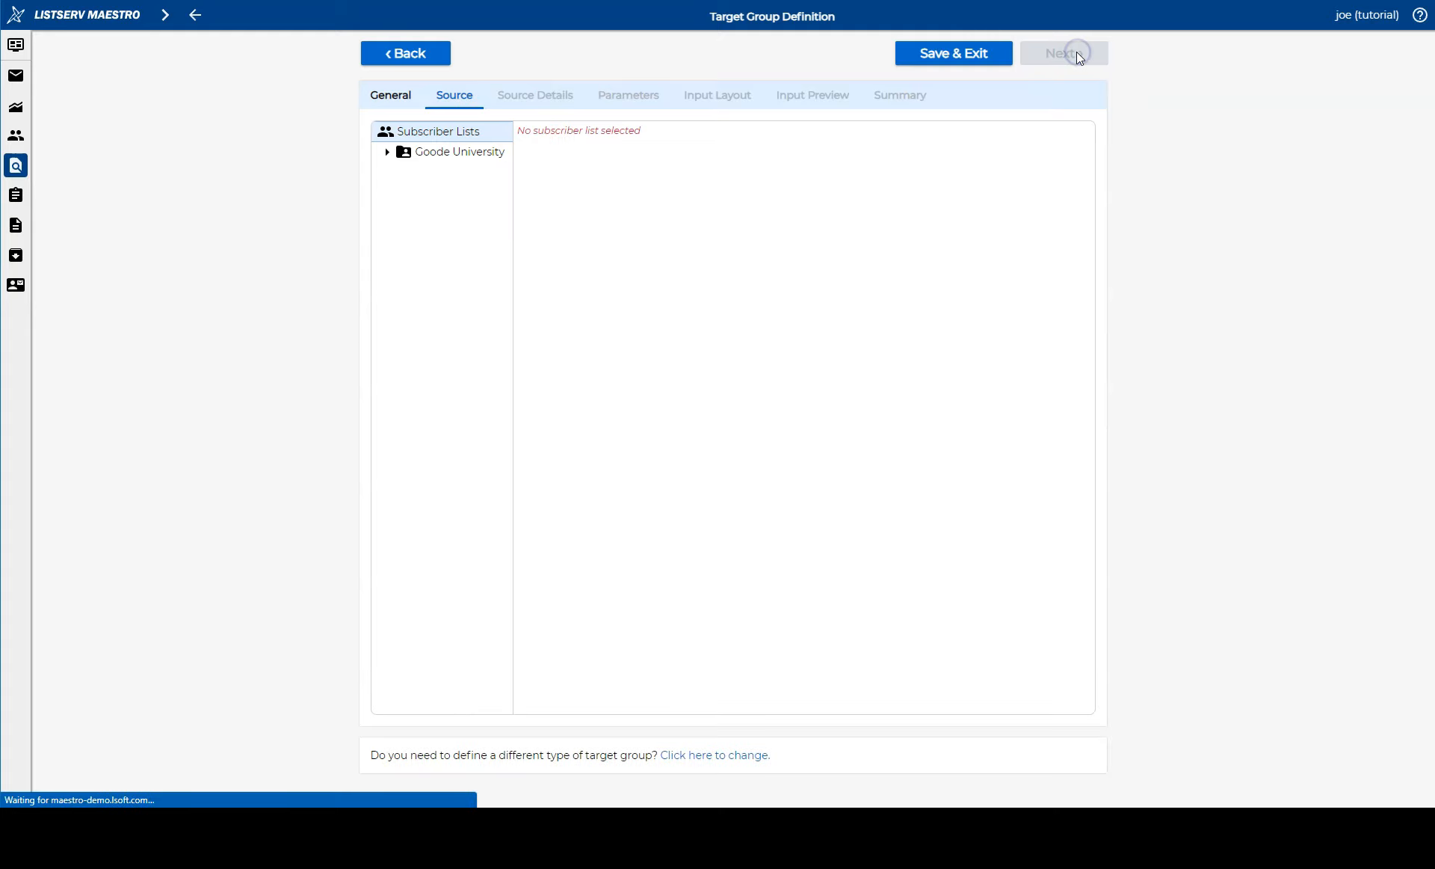
click(386, 152)
click(493, 173)
click(1065, 57)
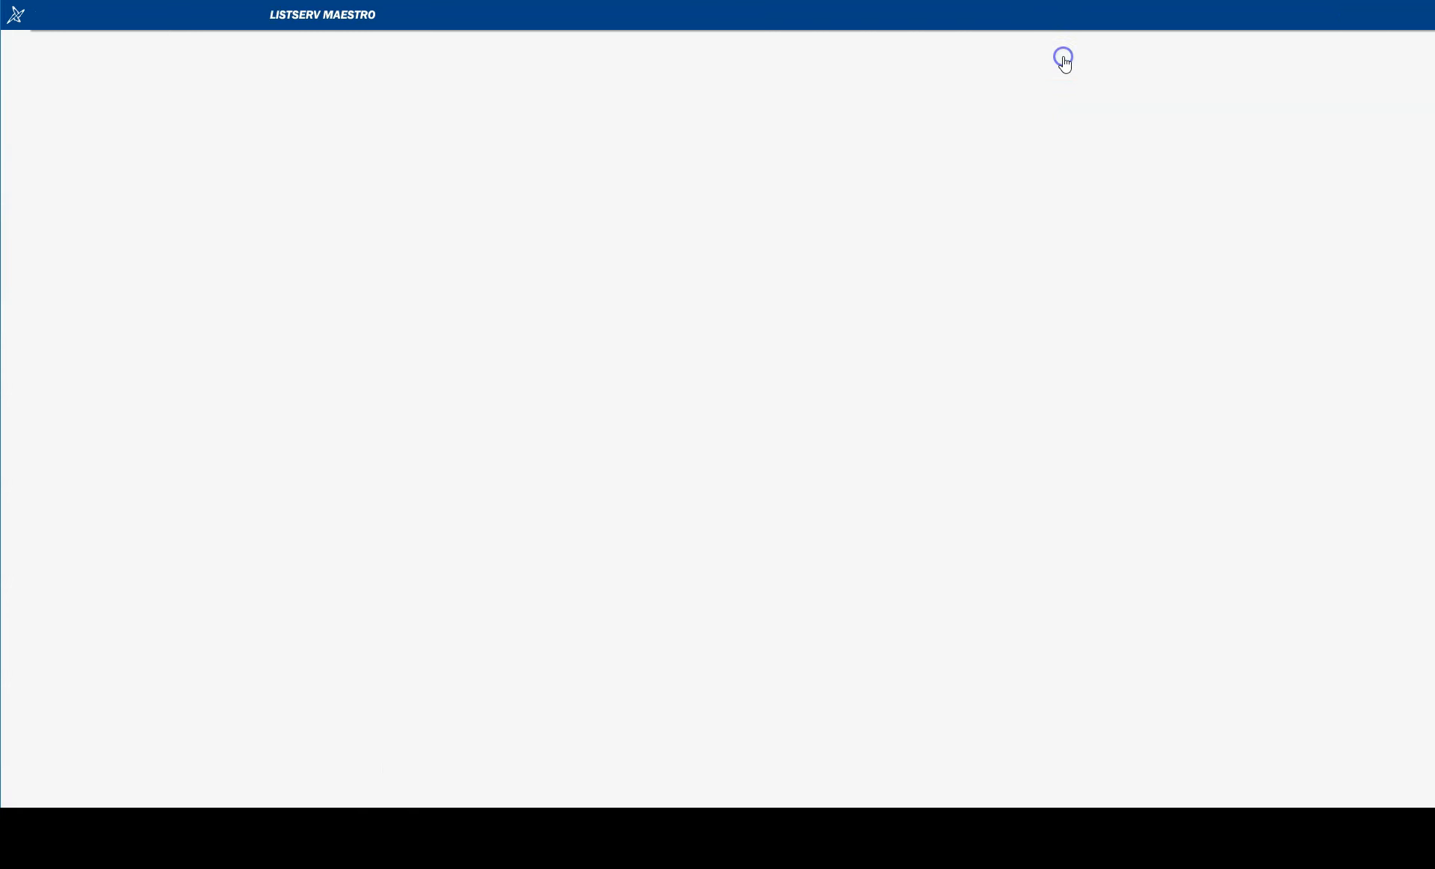
click(540, 263)
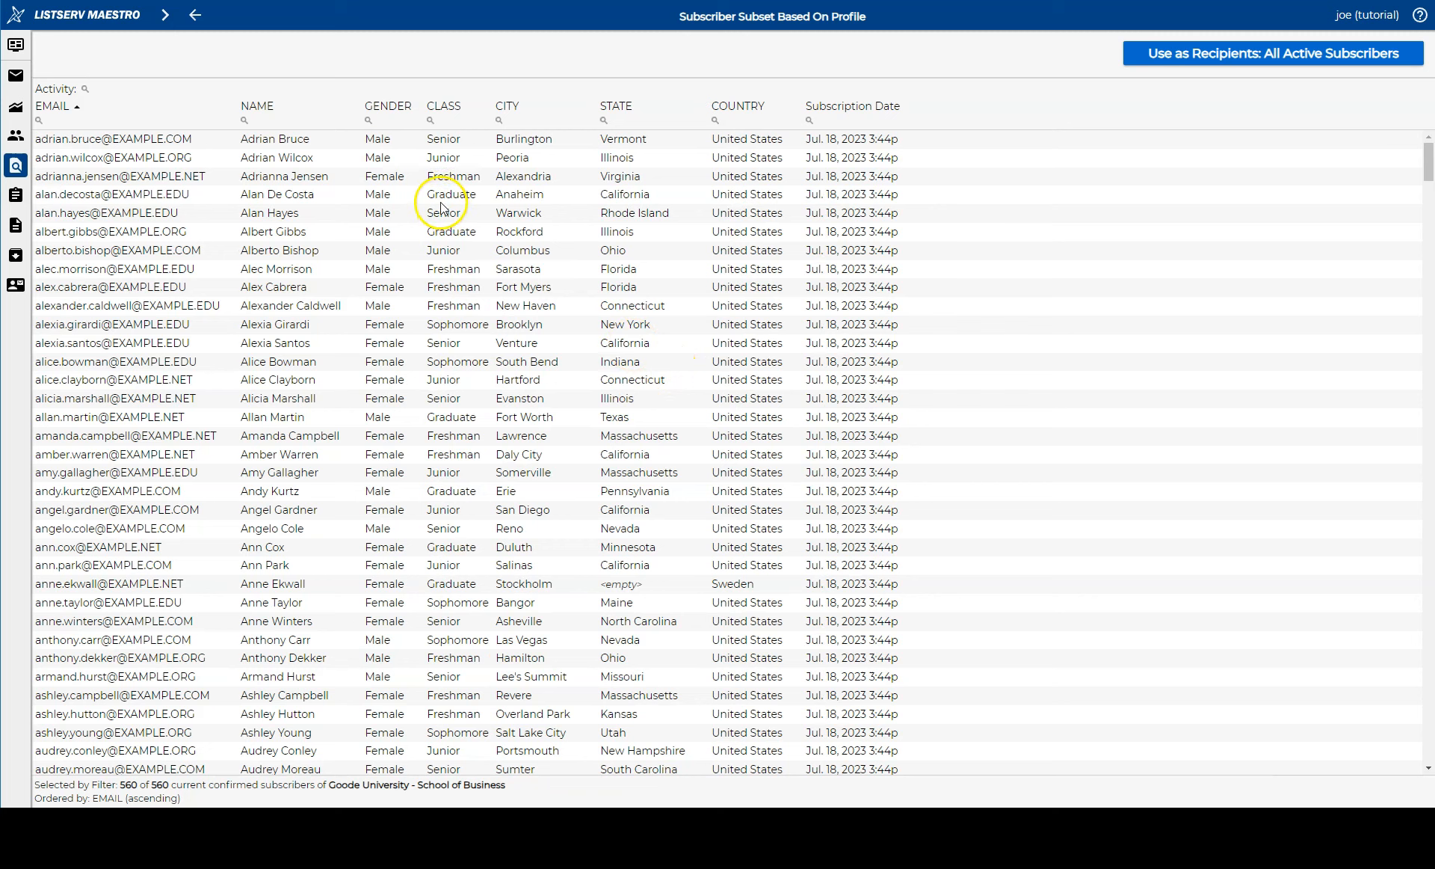
- Add a filter condition on the GENDER profile field that matches Female
click(369, 120)
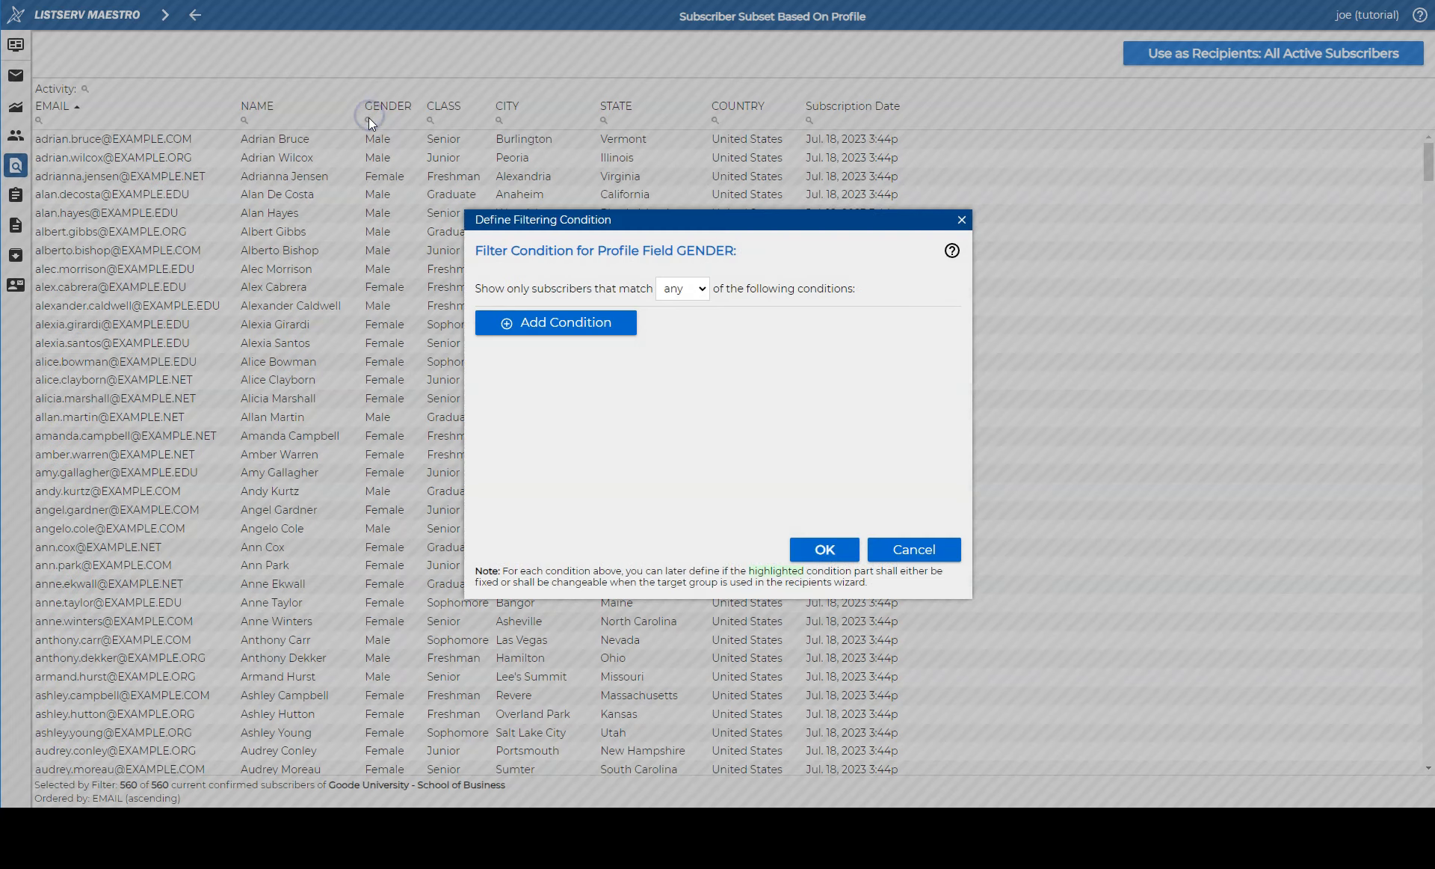
click(574, 321)
click(843, 326)
click(829, 362)
click(832, 551)
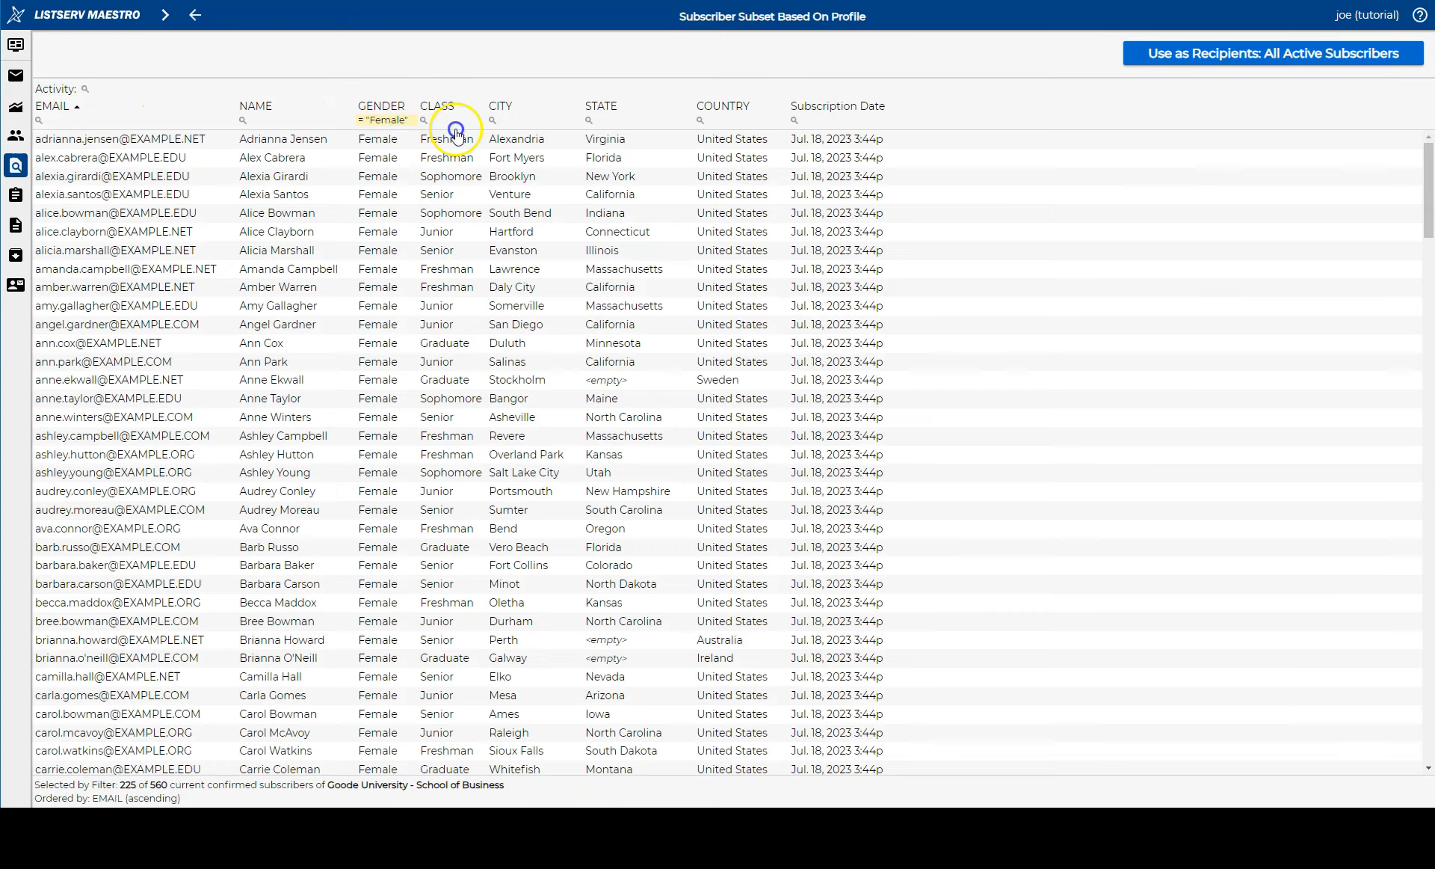
- Add a filter condition on the CLASS profile field that matches Freshman
click(424, 121)
click(560, 324)
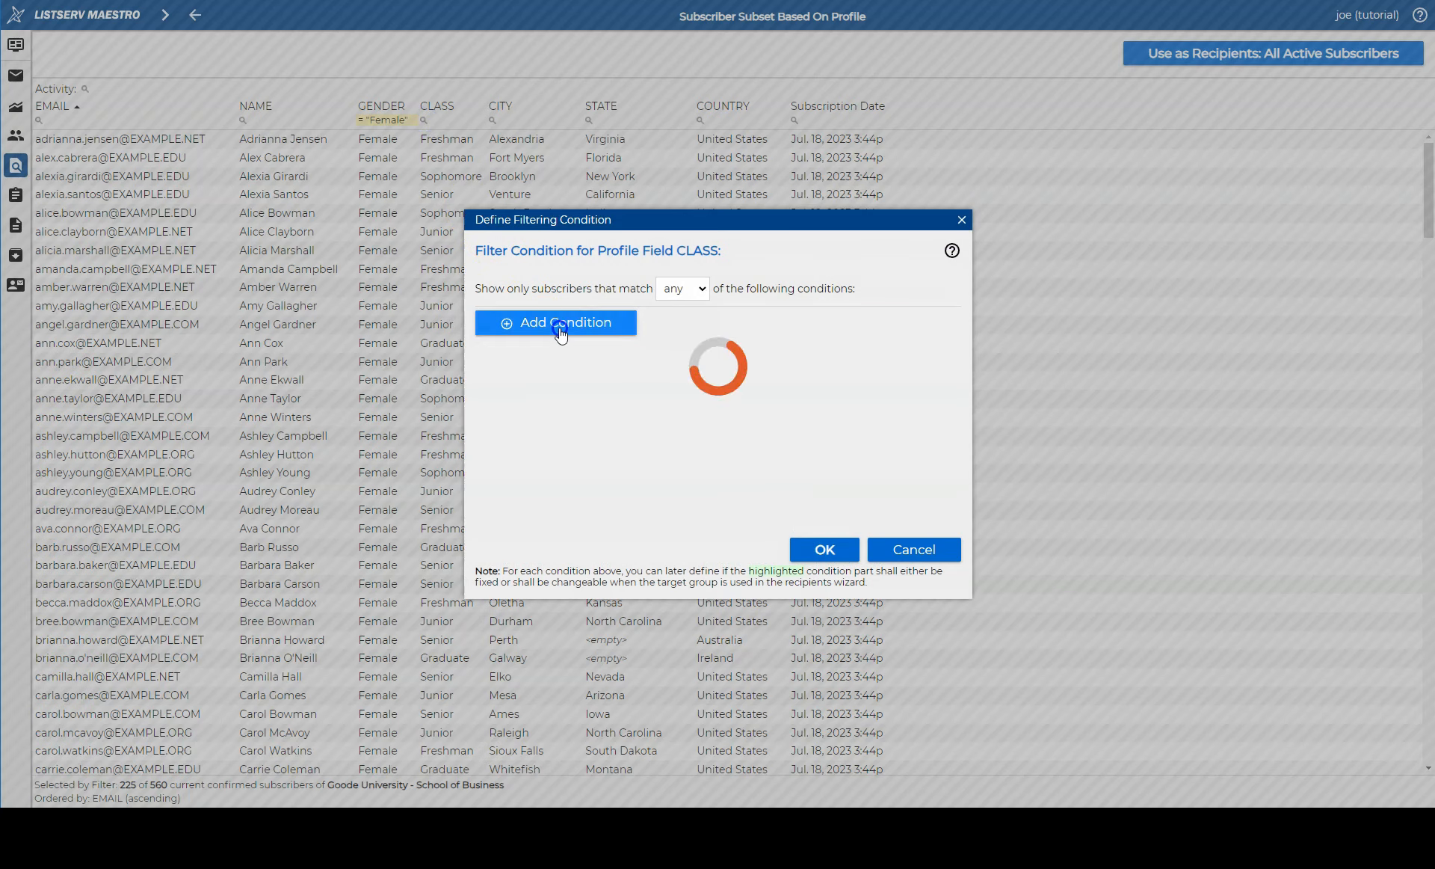
click(852, 326)
click(851, 358)
click(825, 550)
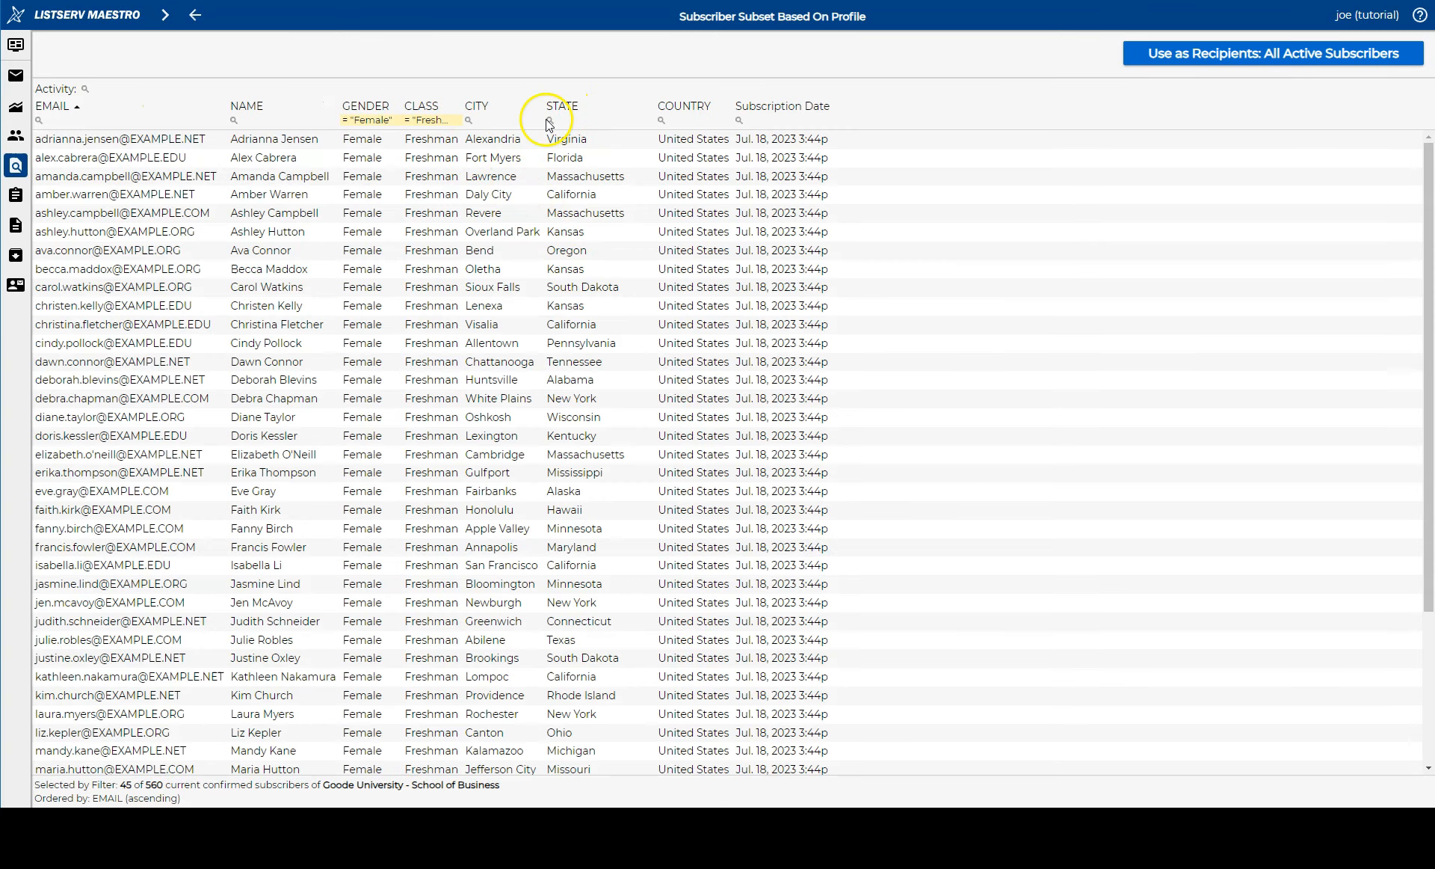
- Add a filter condition on the STATE profile field with the operator "is" and the value California
click(549, 121)
click(560, 324)
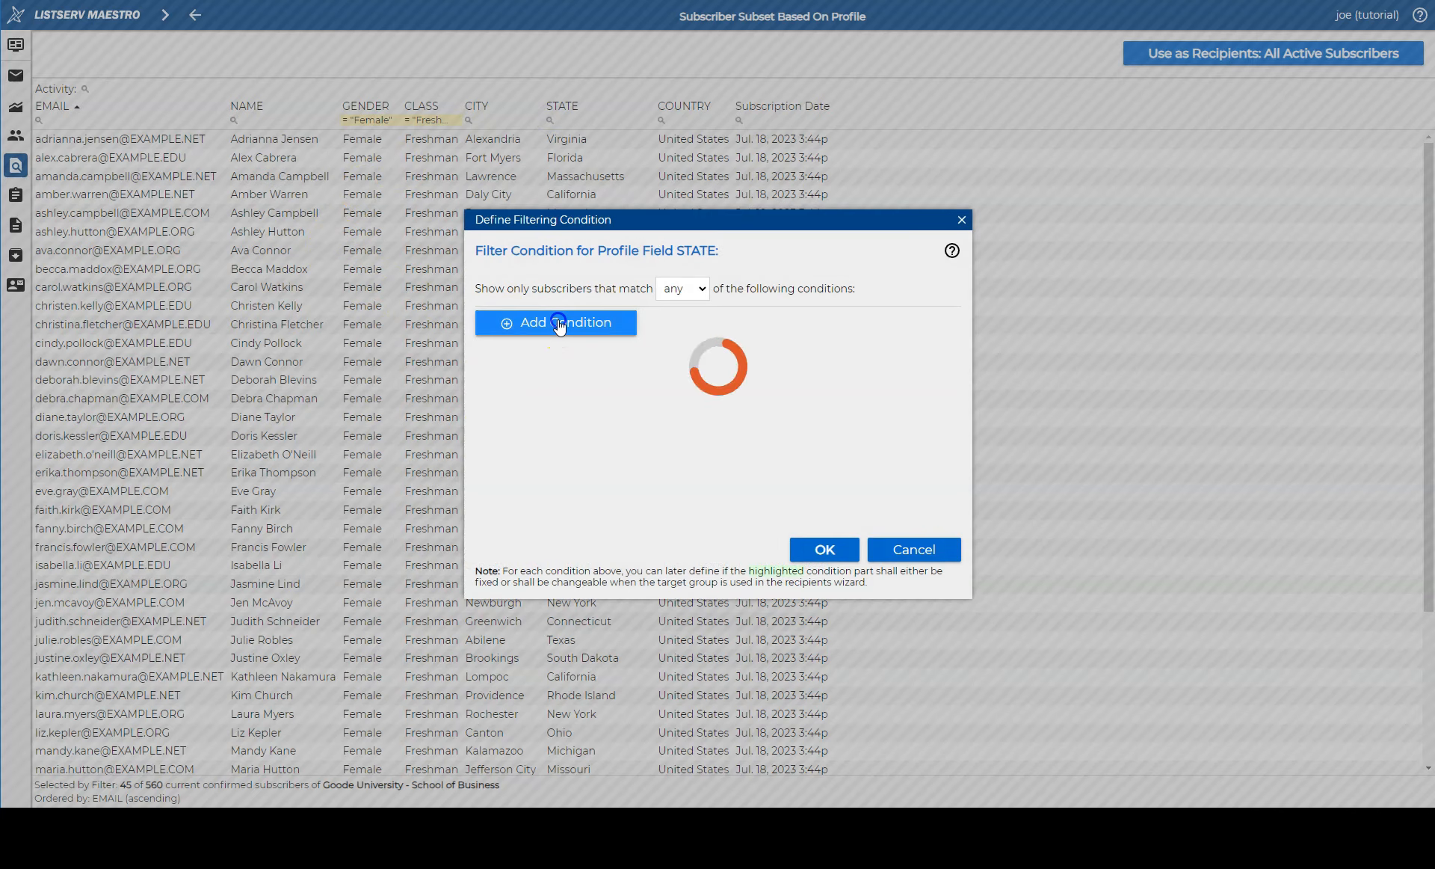
click(657, 326)
click(656, 381)
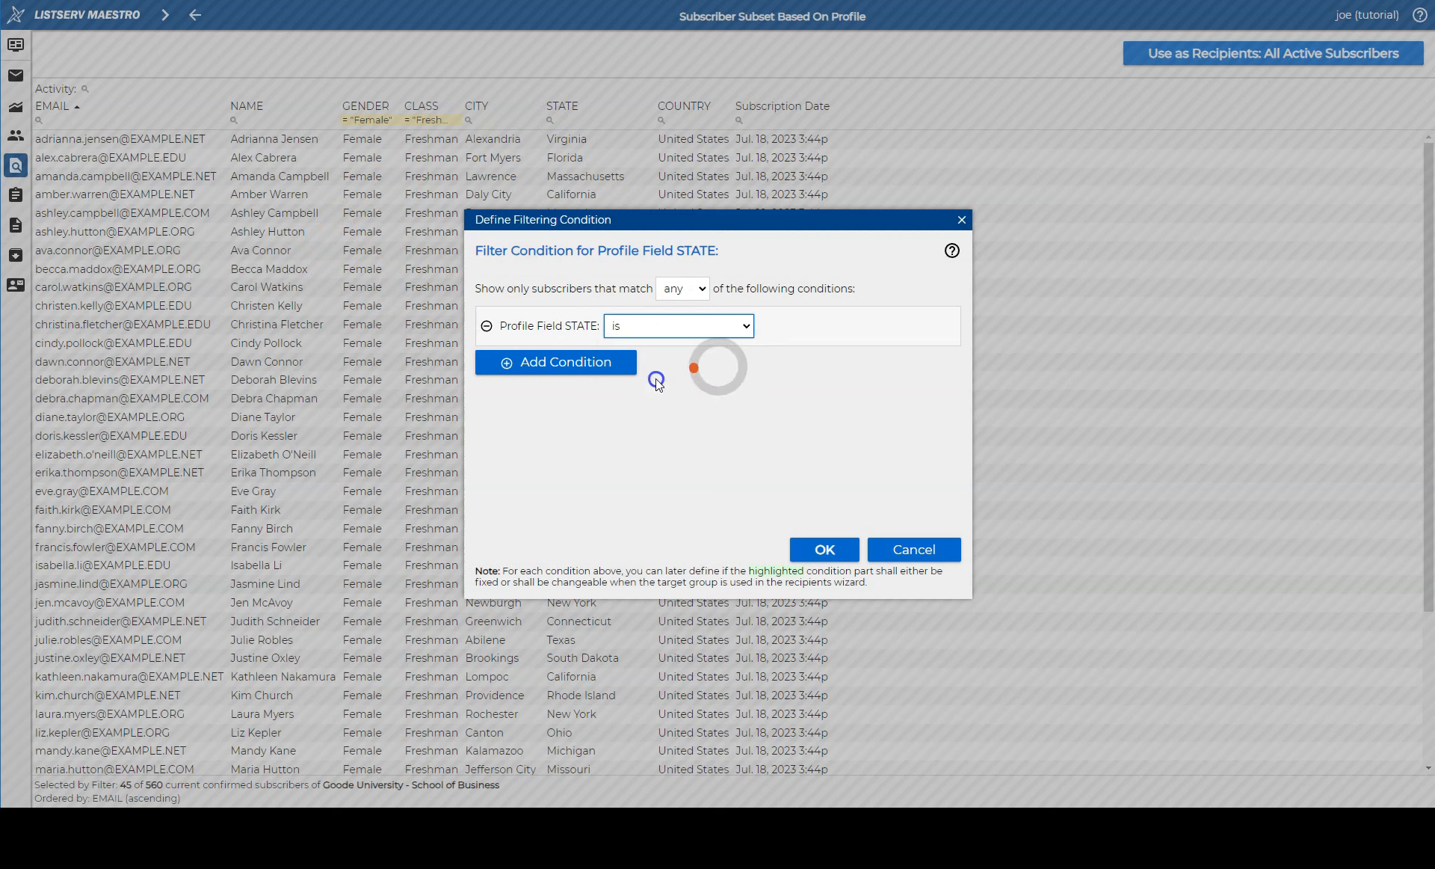
click(833, 333)
click(830, 417)
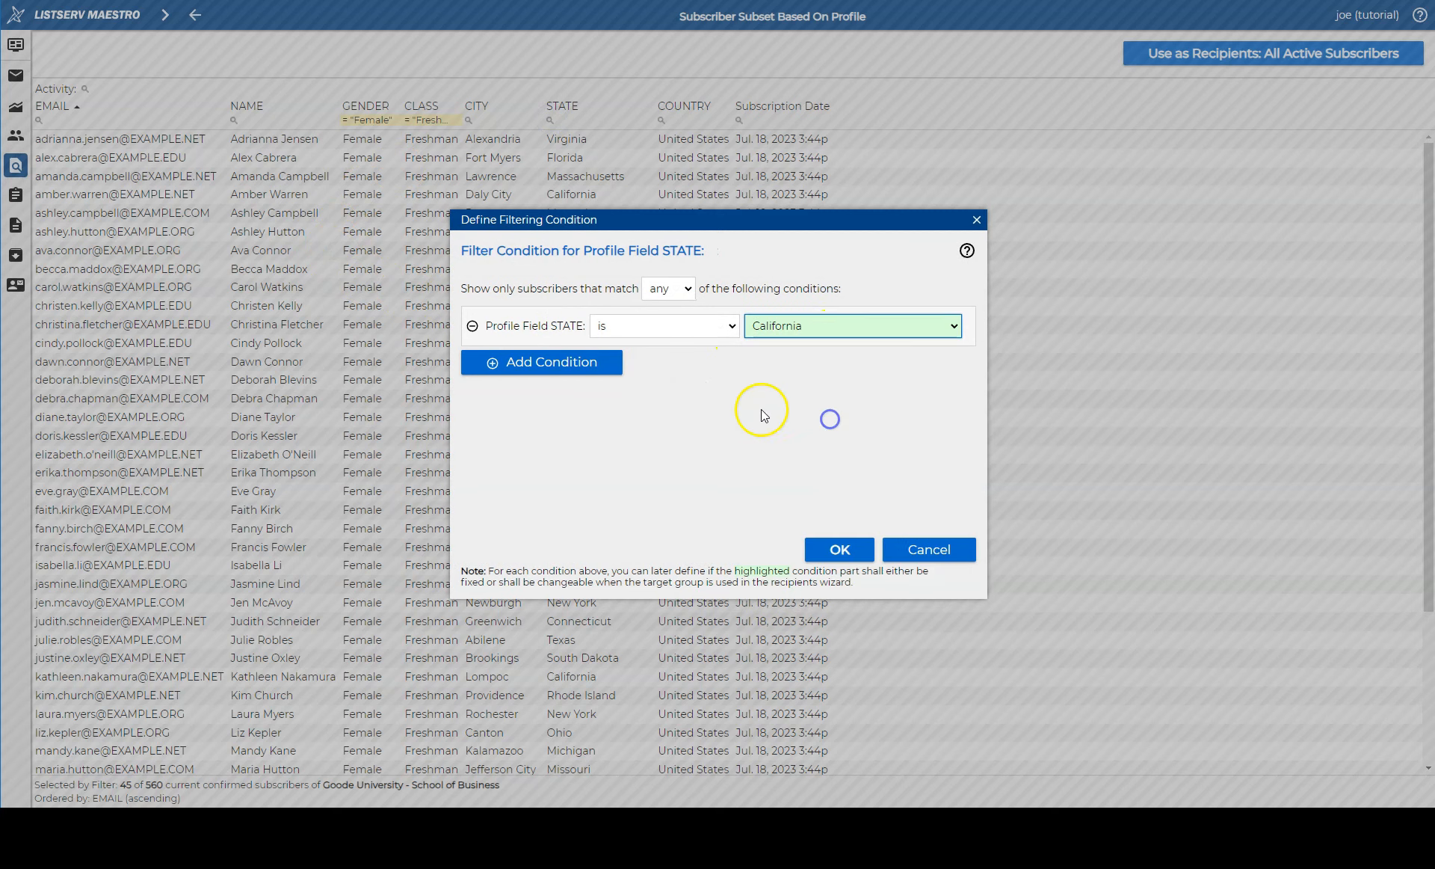
click(841, 550)
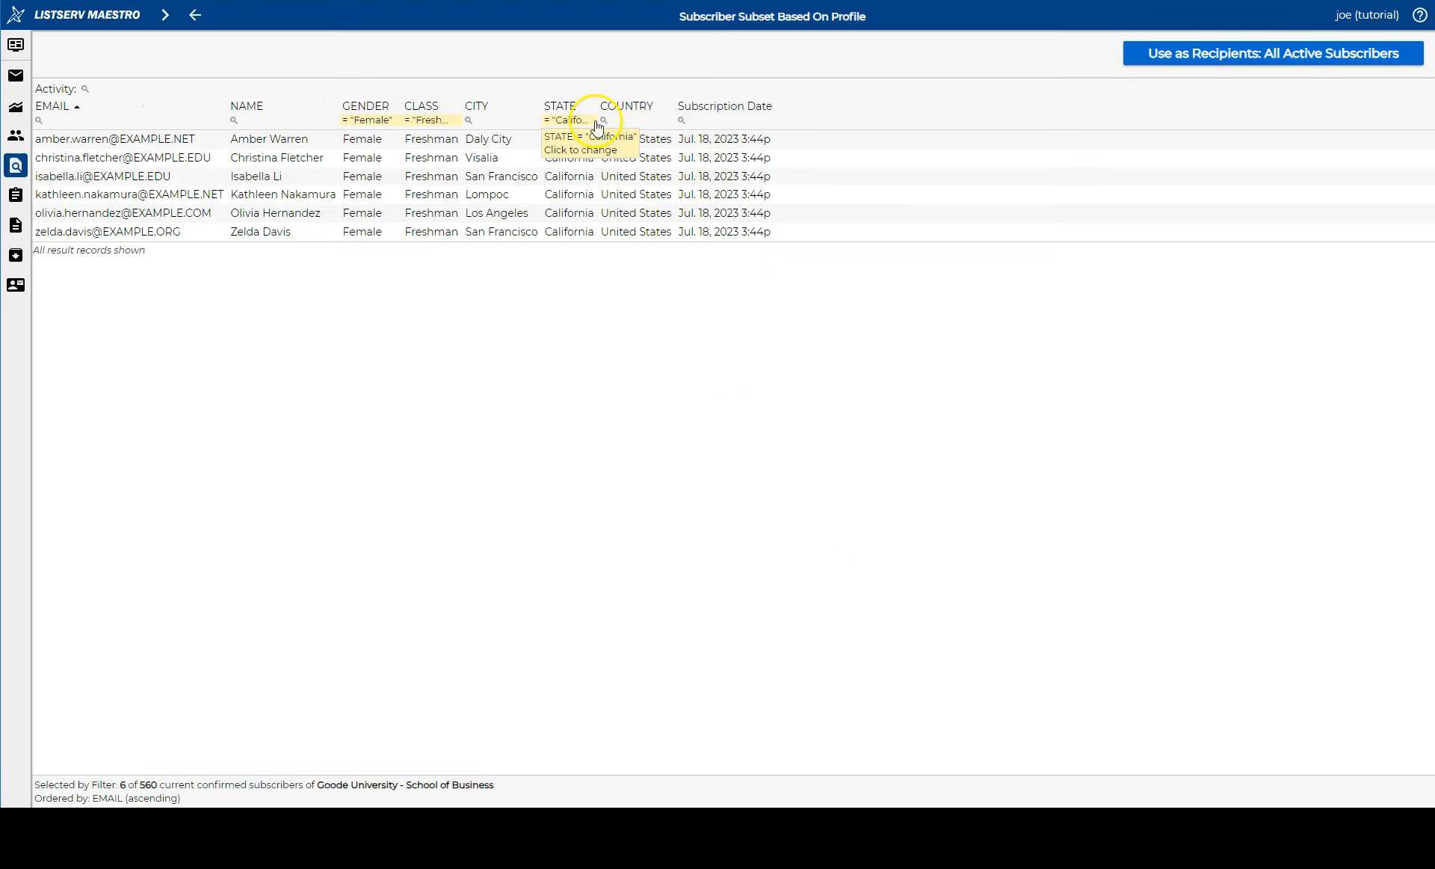
- Add a COUNTRY filter condition that matches United States and use the filtered active subscribers as recipients
click(604, 122)
click(581, 323)
click(808, 326)
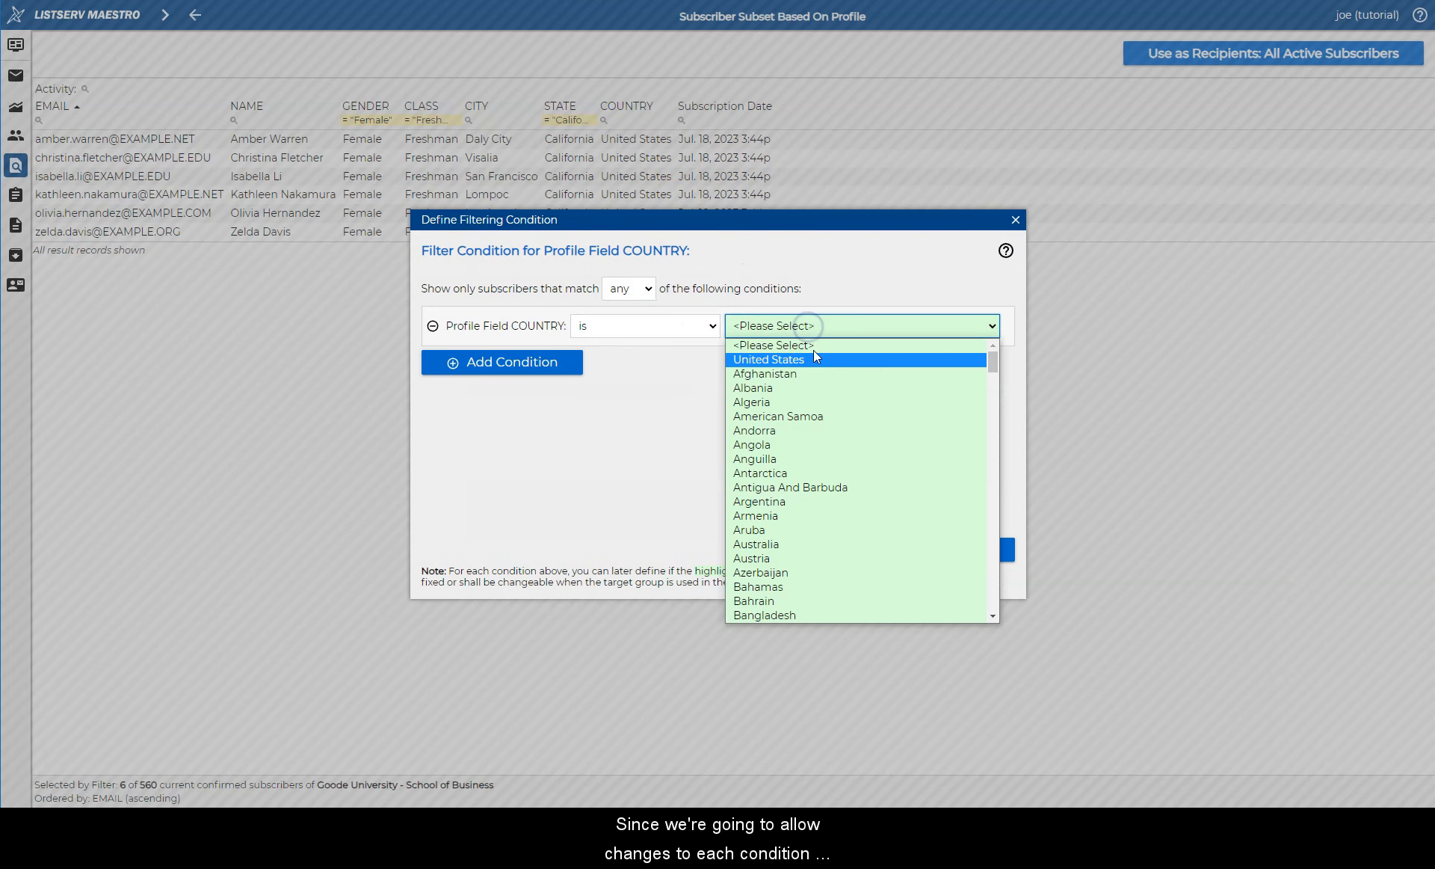
click(812, 346)
click(880, 548)
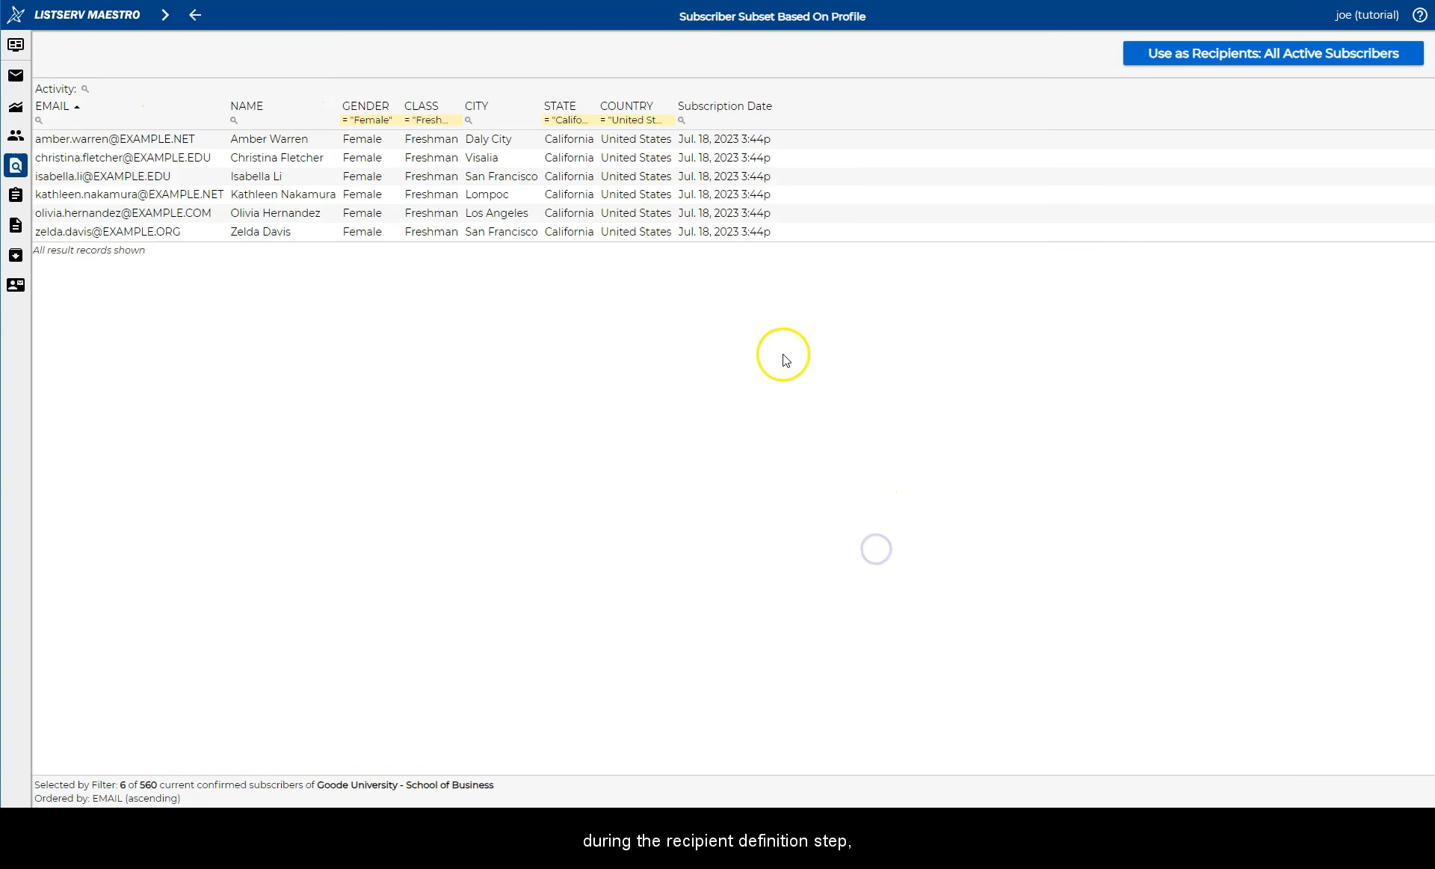
click(1266, 54)
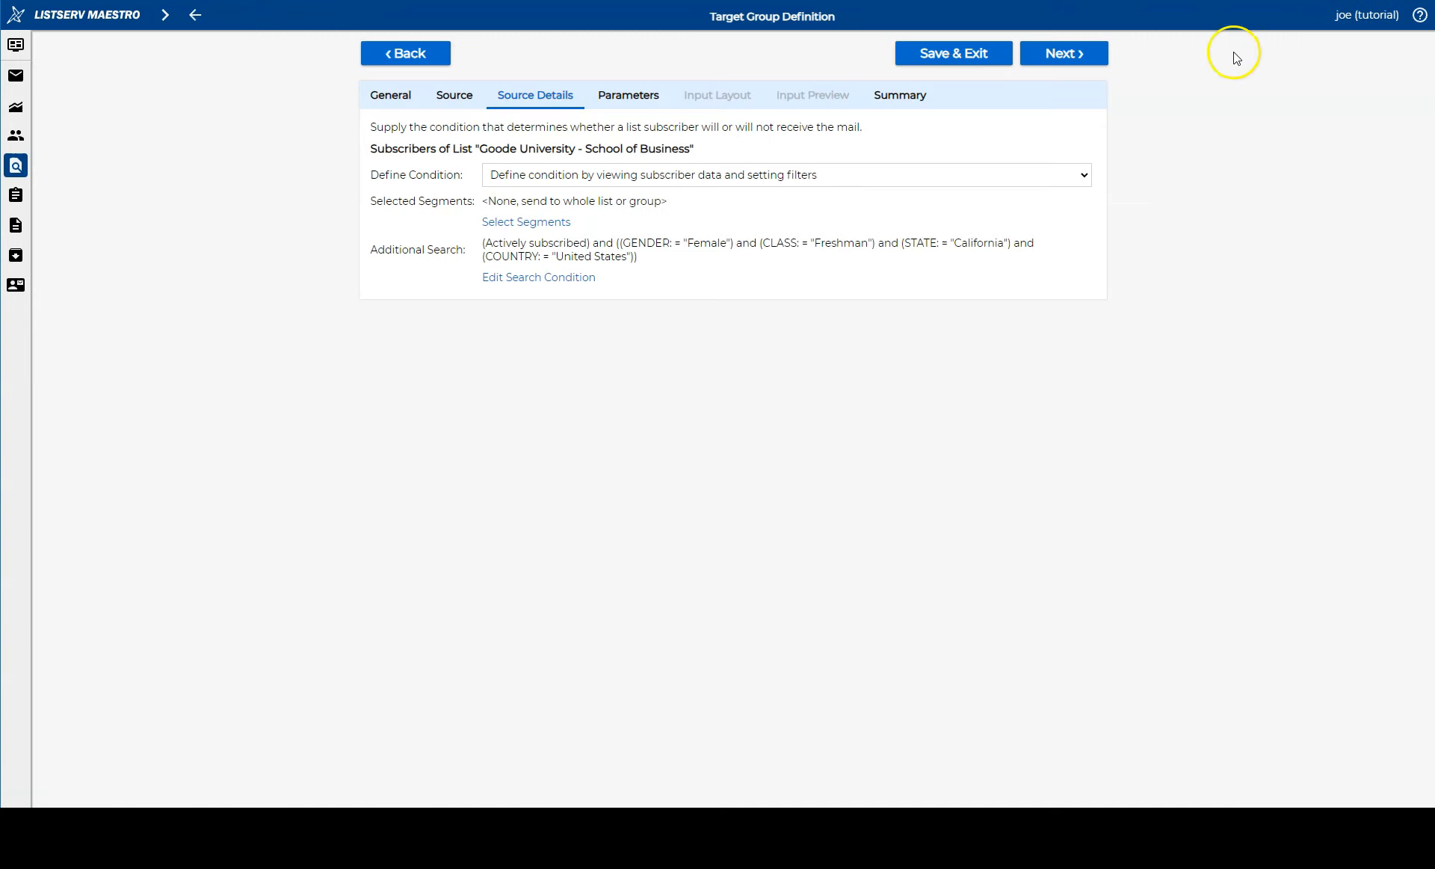
- Allow changes to the GENDER, CLASS, STATE and COUNTRY condition parts in the target group's parameters
click(1076, 54)
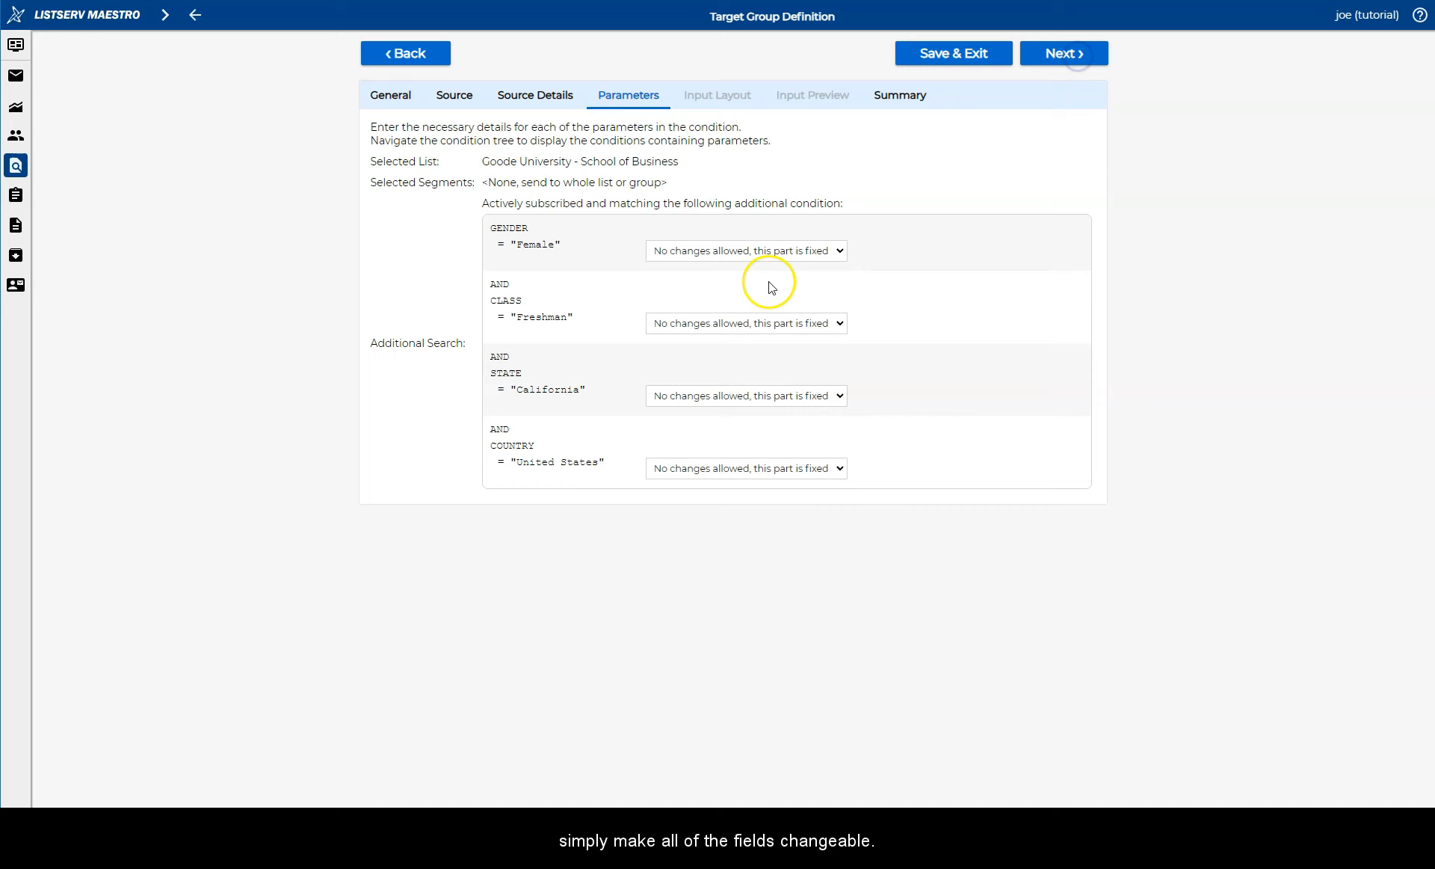
click(723, 247)
click(727, 281)
click(750, 421)
click(747, 453)
click(743, 590)
click(755, 625)
click(765, 765)
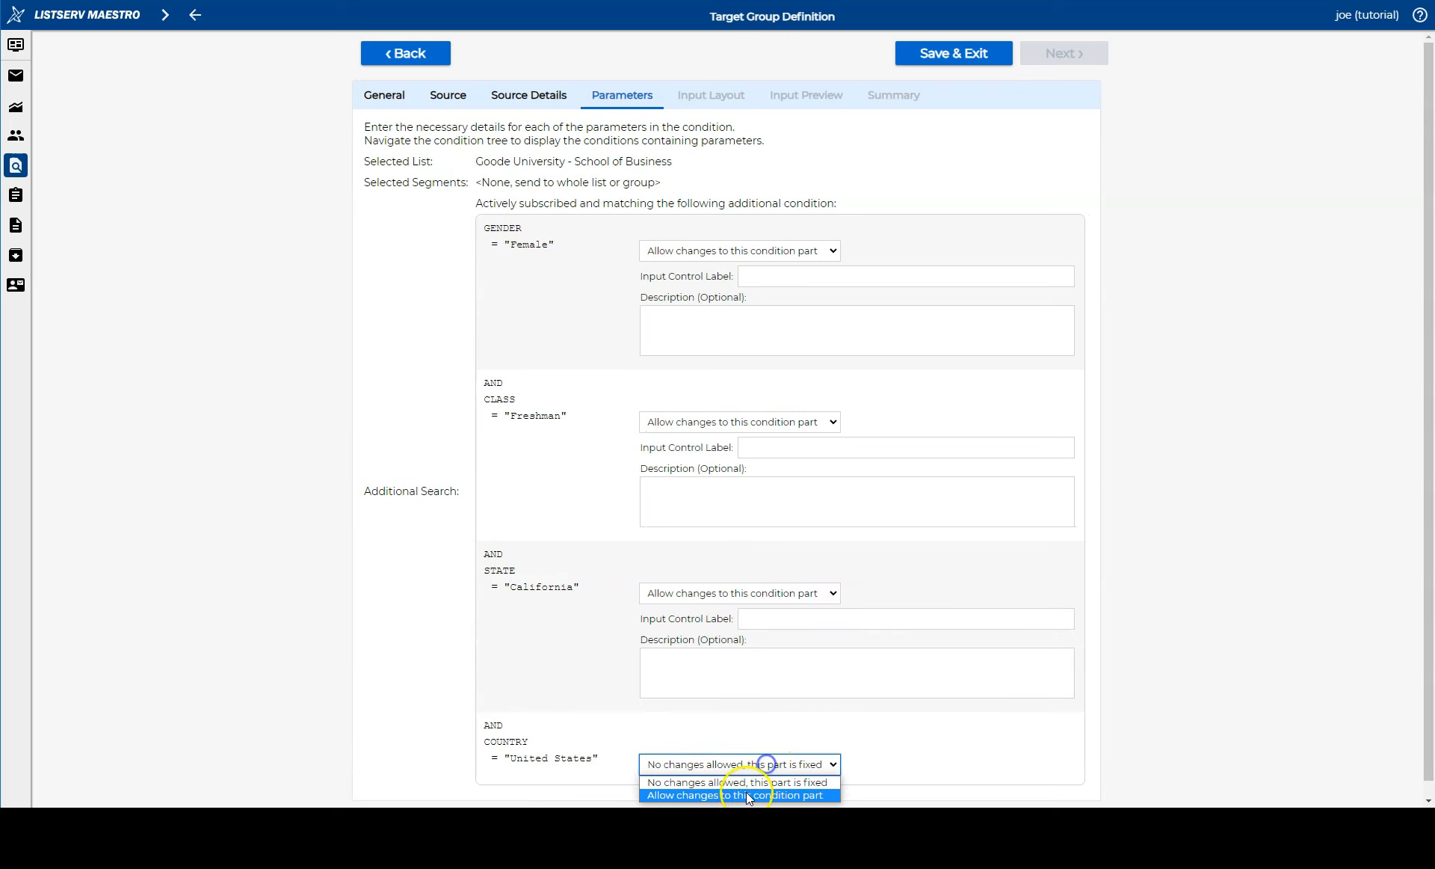
click(747, 791)
- Label the input controls of the four condition parts Gender, Class, State and Country
click(778, 274)
text(C)
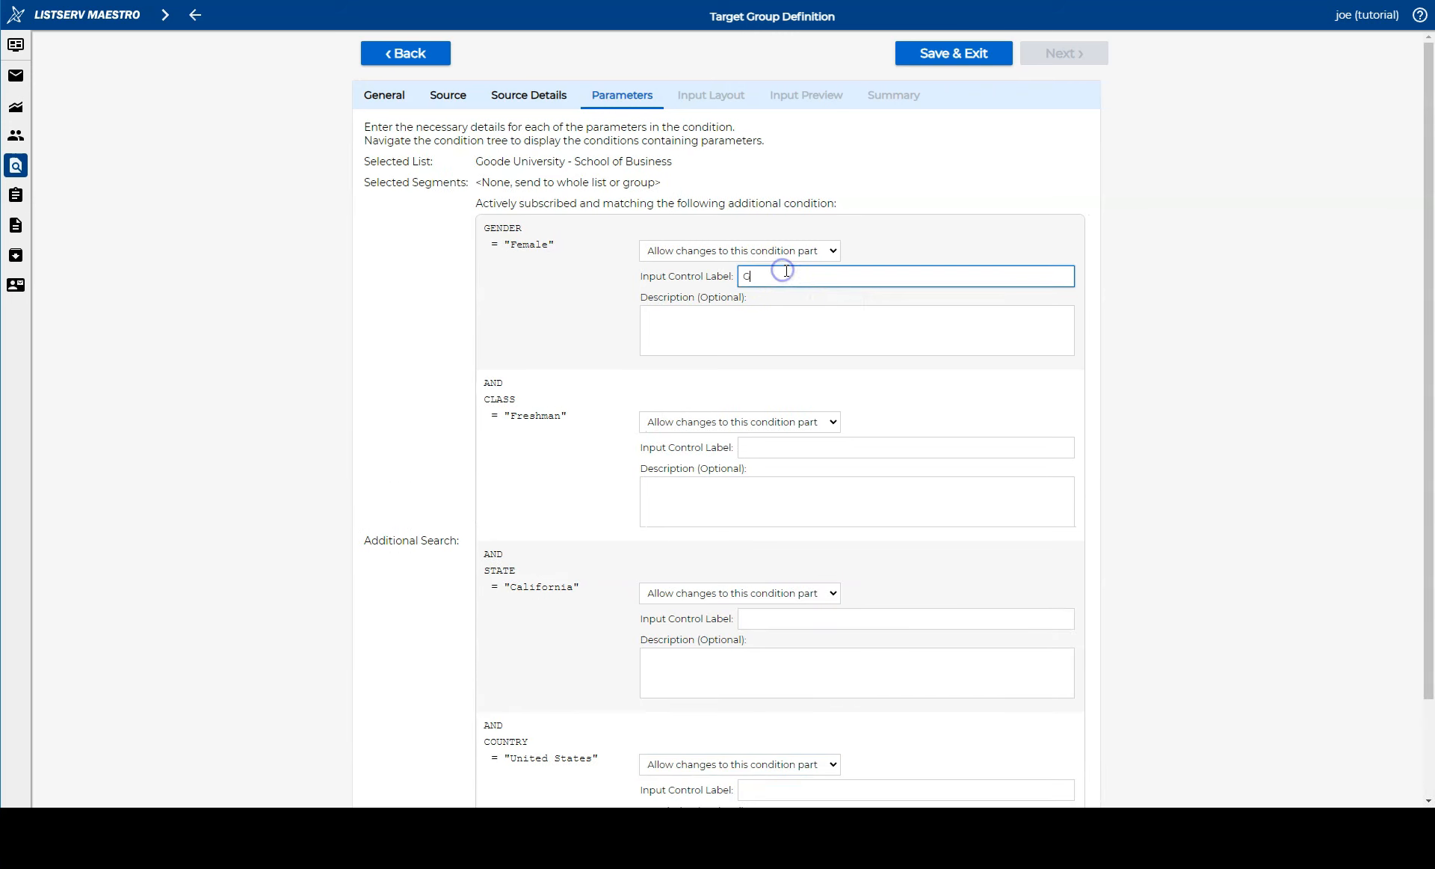
click(791, 445)
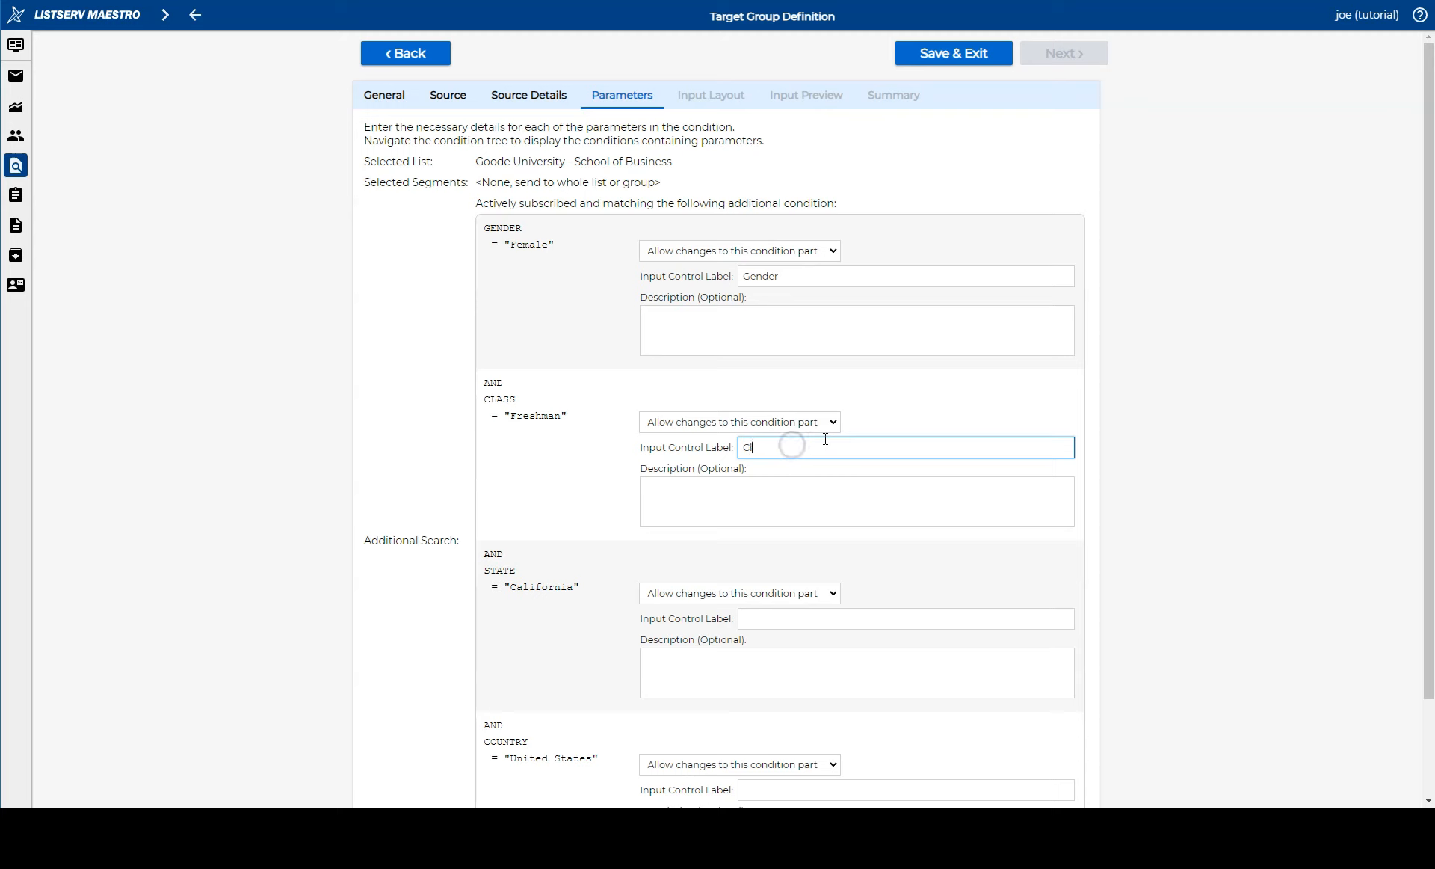
click(833, 618)
text(State)
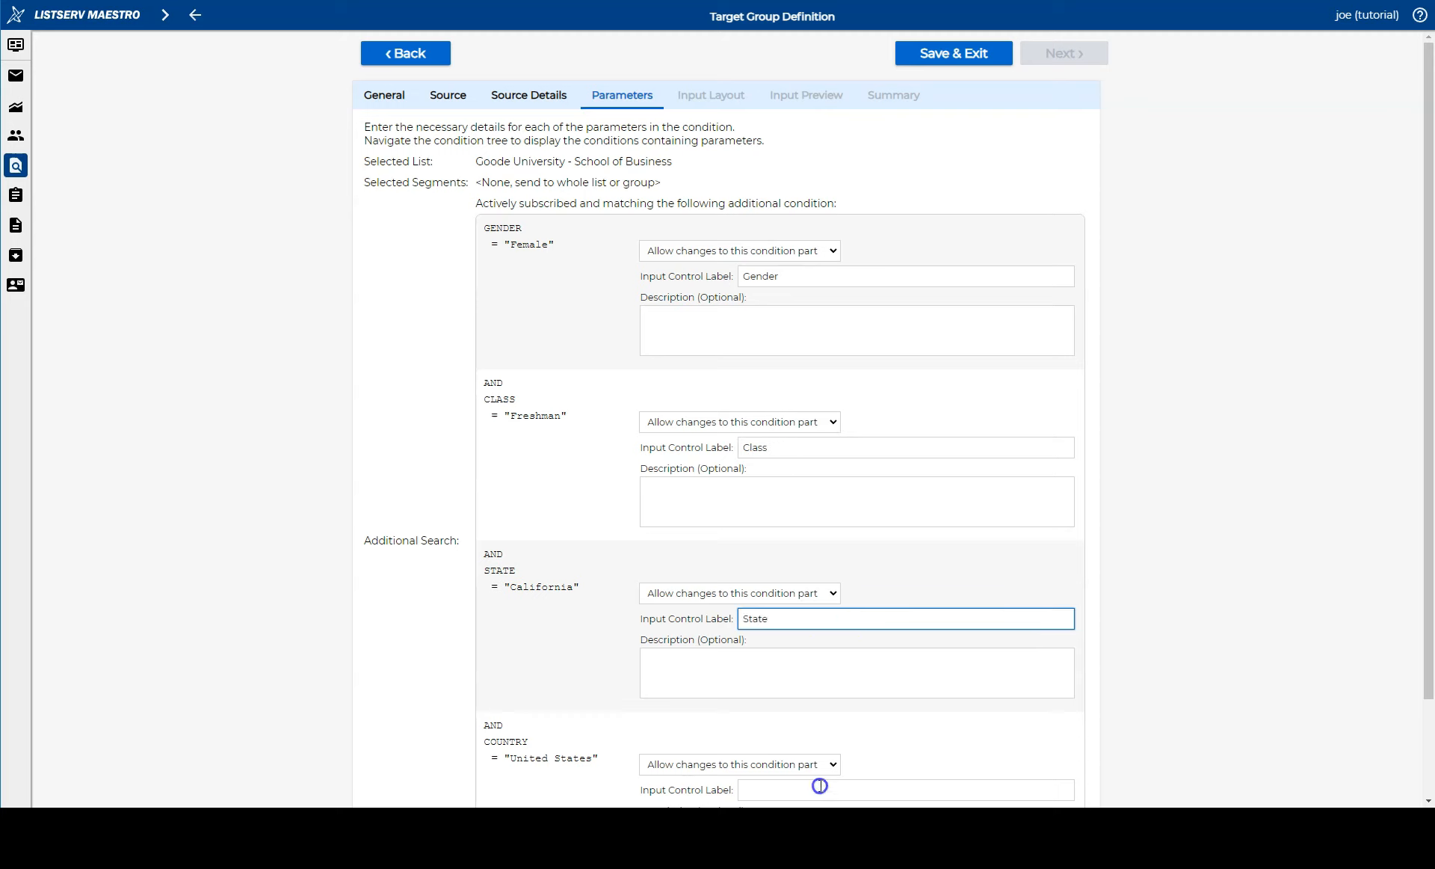
click(820, 785)
text(Country)
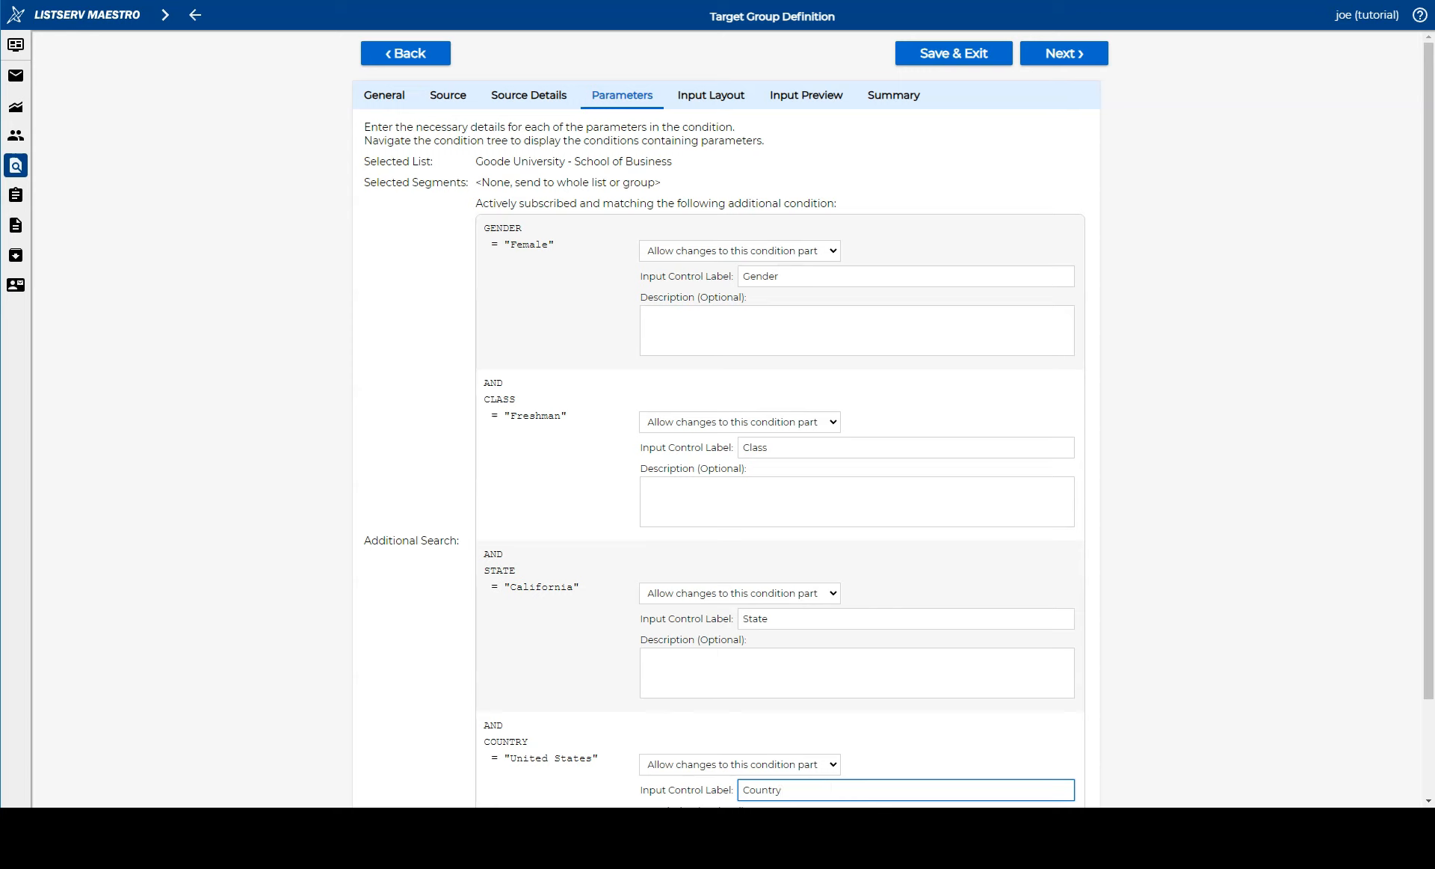
- Reset the Gender, Class, State and Country defaults to <Please Select> in the target group's input preview
click(1085, 53)
click(1087, 54)
click(647, 191)
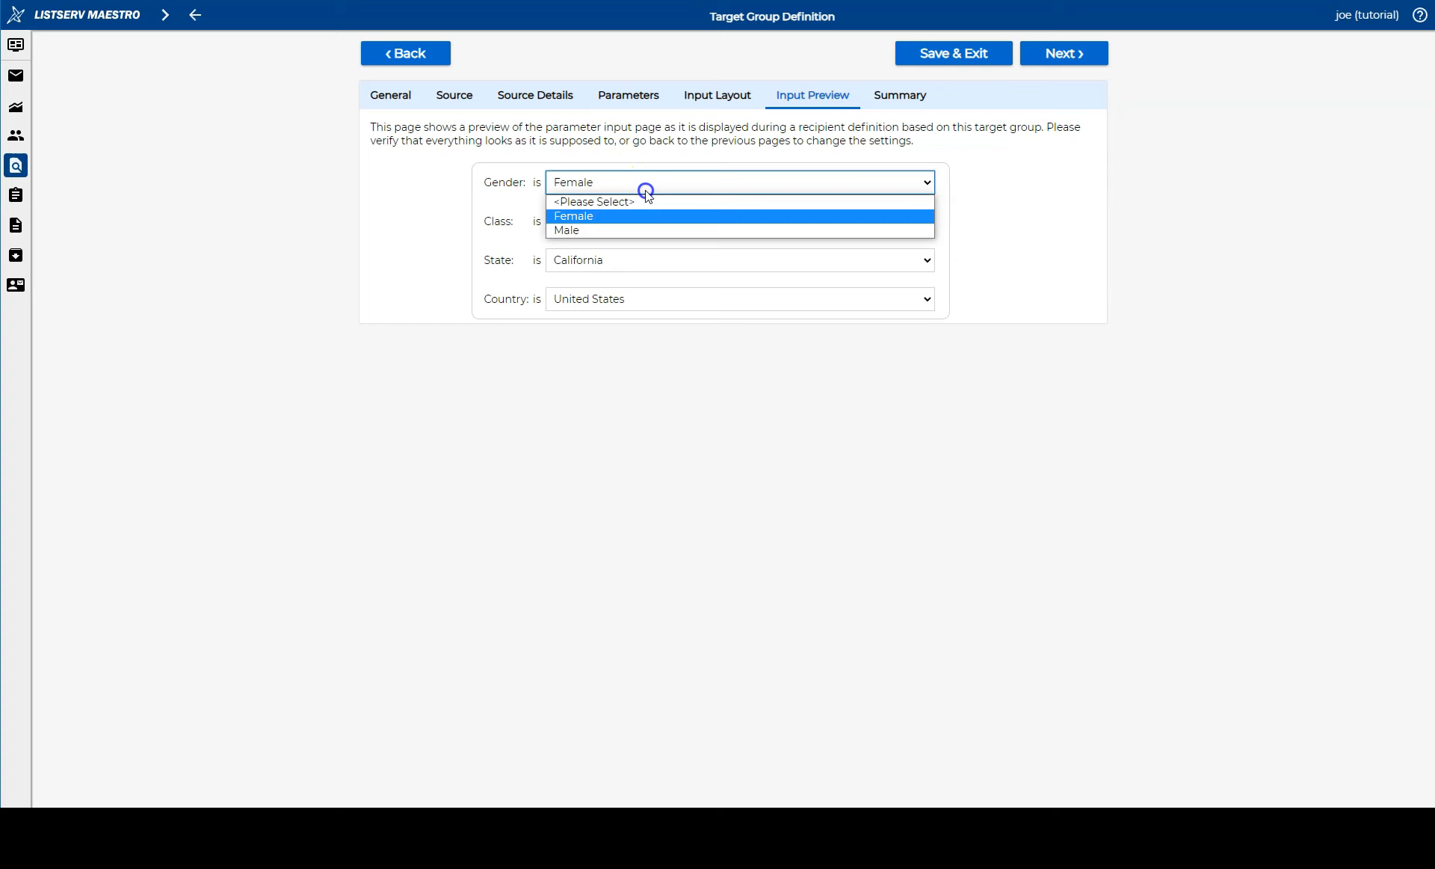
click(648, 200)
click(647, 221)
click(650, 242)
click(648, 259)
click(647, 279)
click(650, 299)
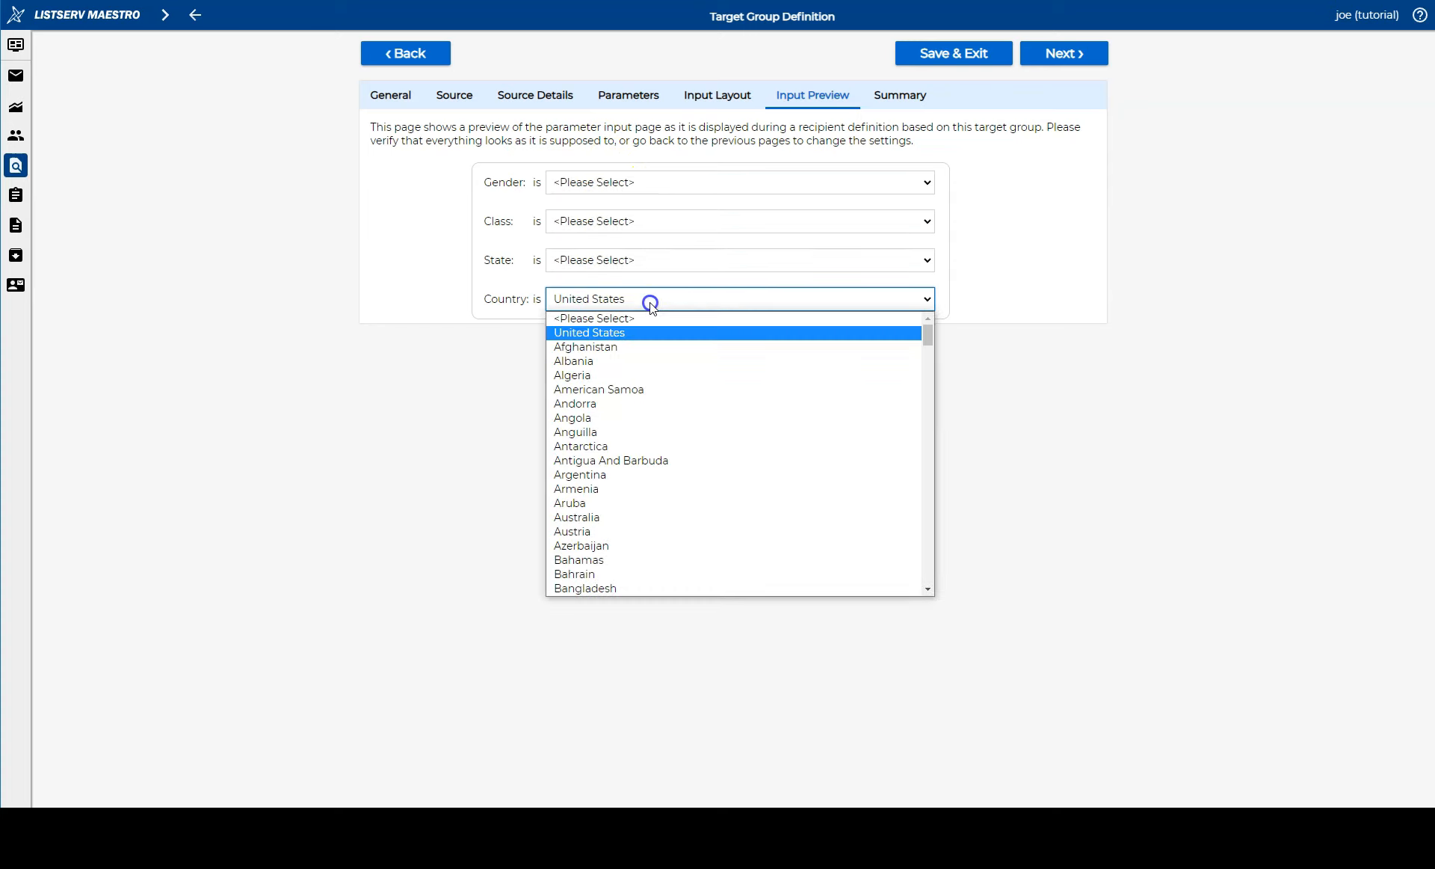
click(651, 318)
- Allow the definition of recipients based on the All Profile Fields target group and finish its definition
click(1068, 57)
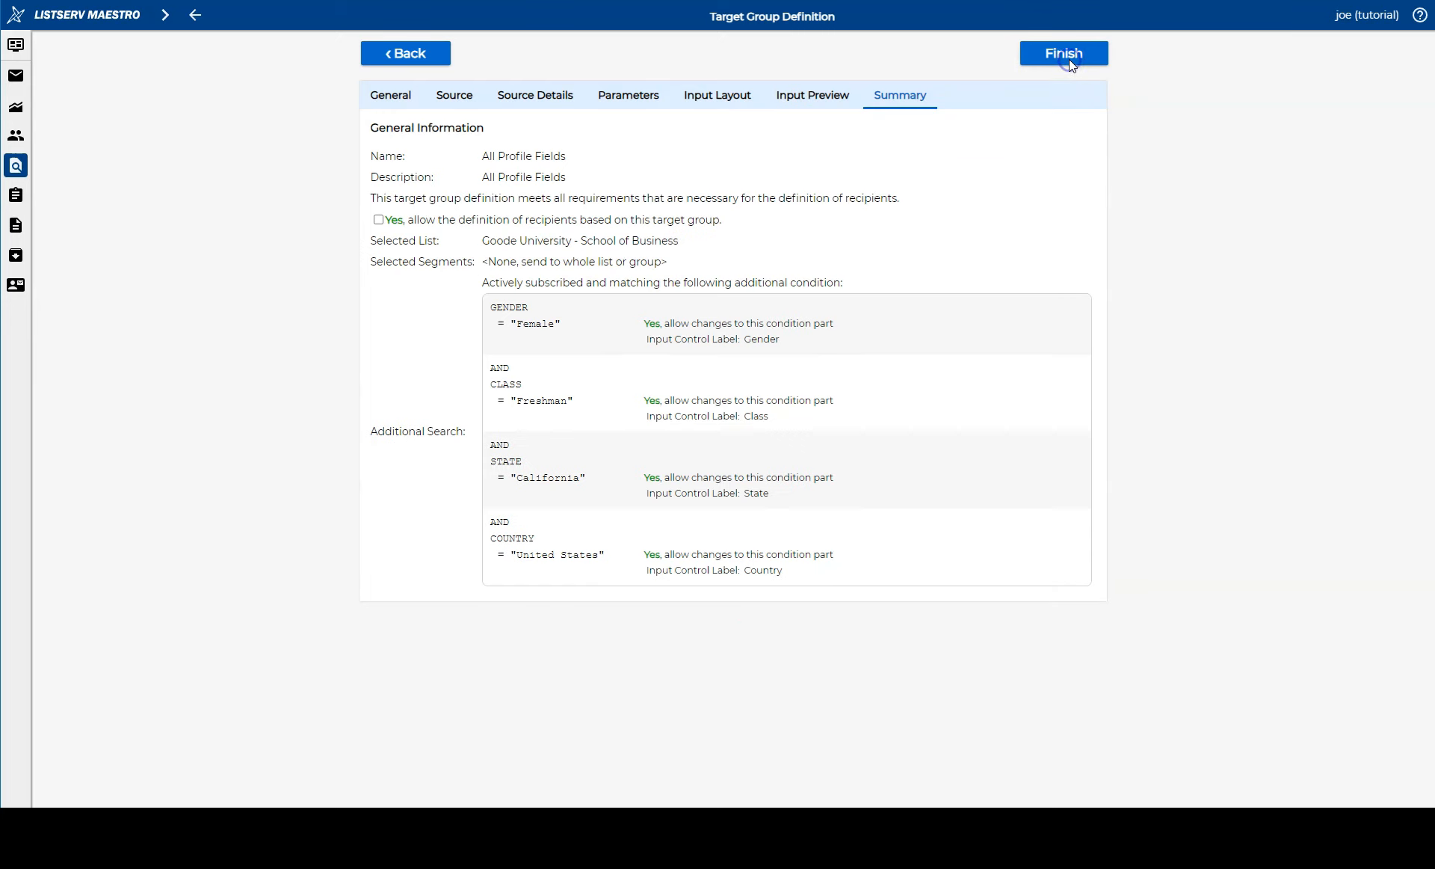
click(379, 221)
click(1064, 53)
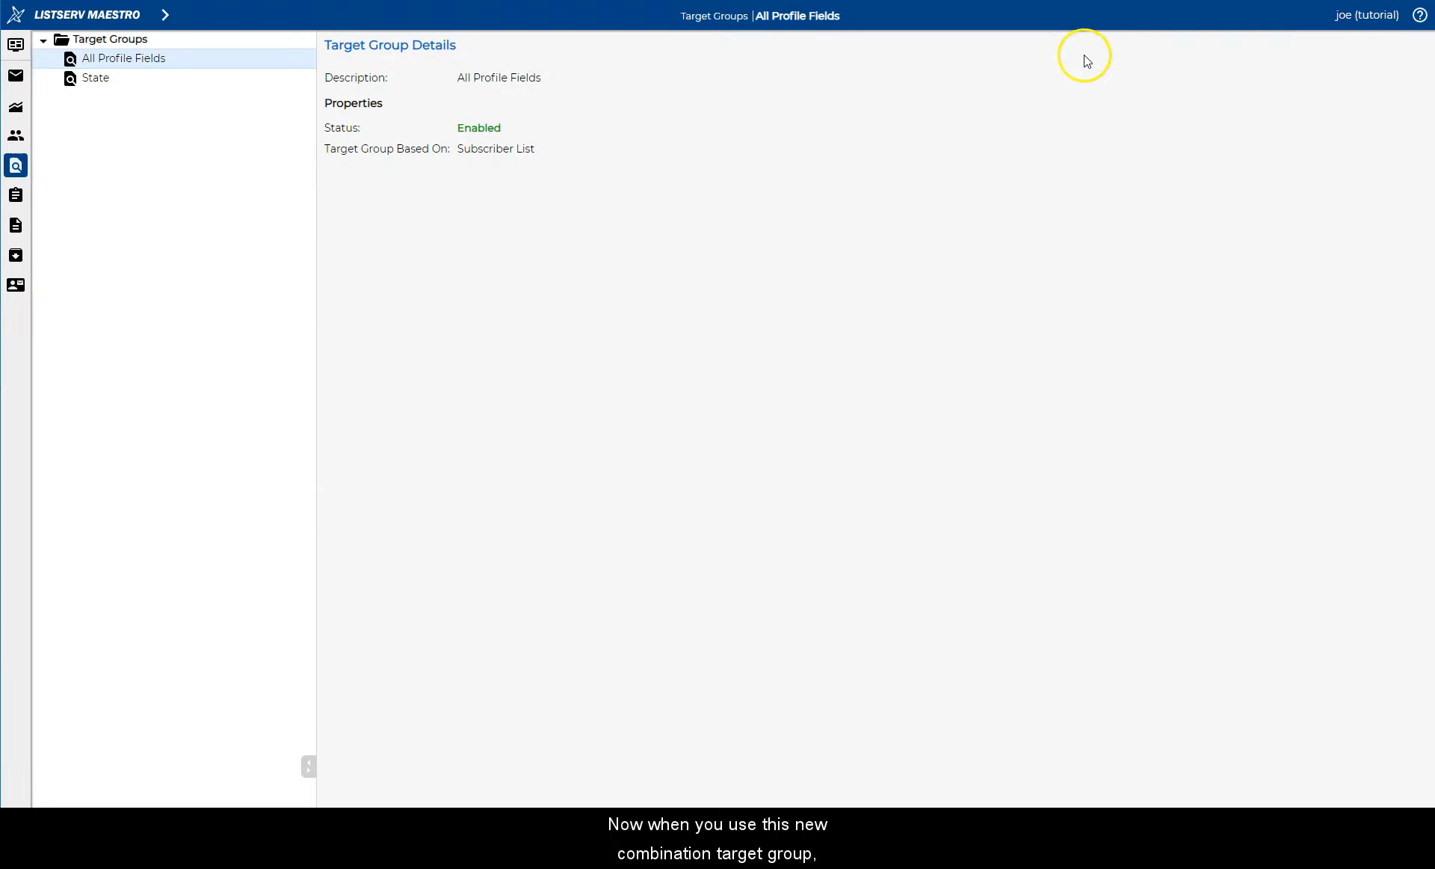
- Open the workflow of the mail job Goode University Newsletter - July 2023
click(172, 19)
click(128, 78)
click(525, 130)
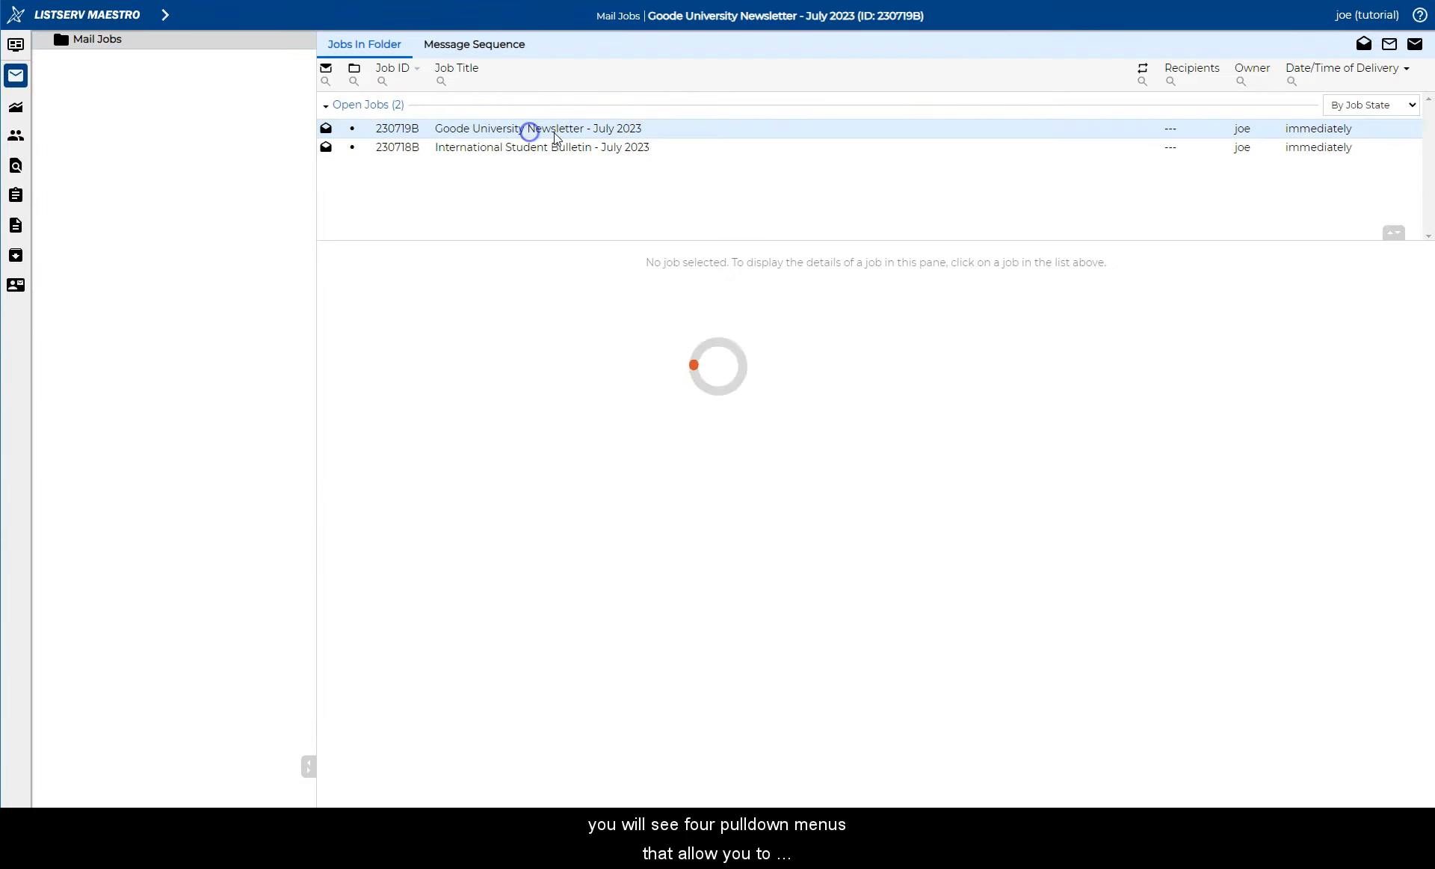
click(1419, 266)
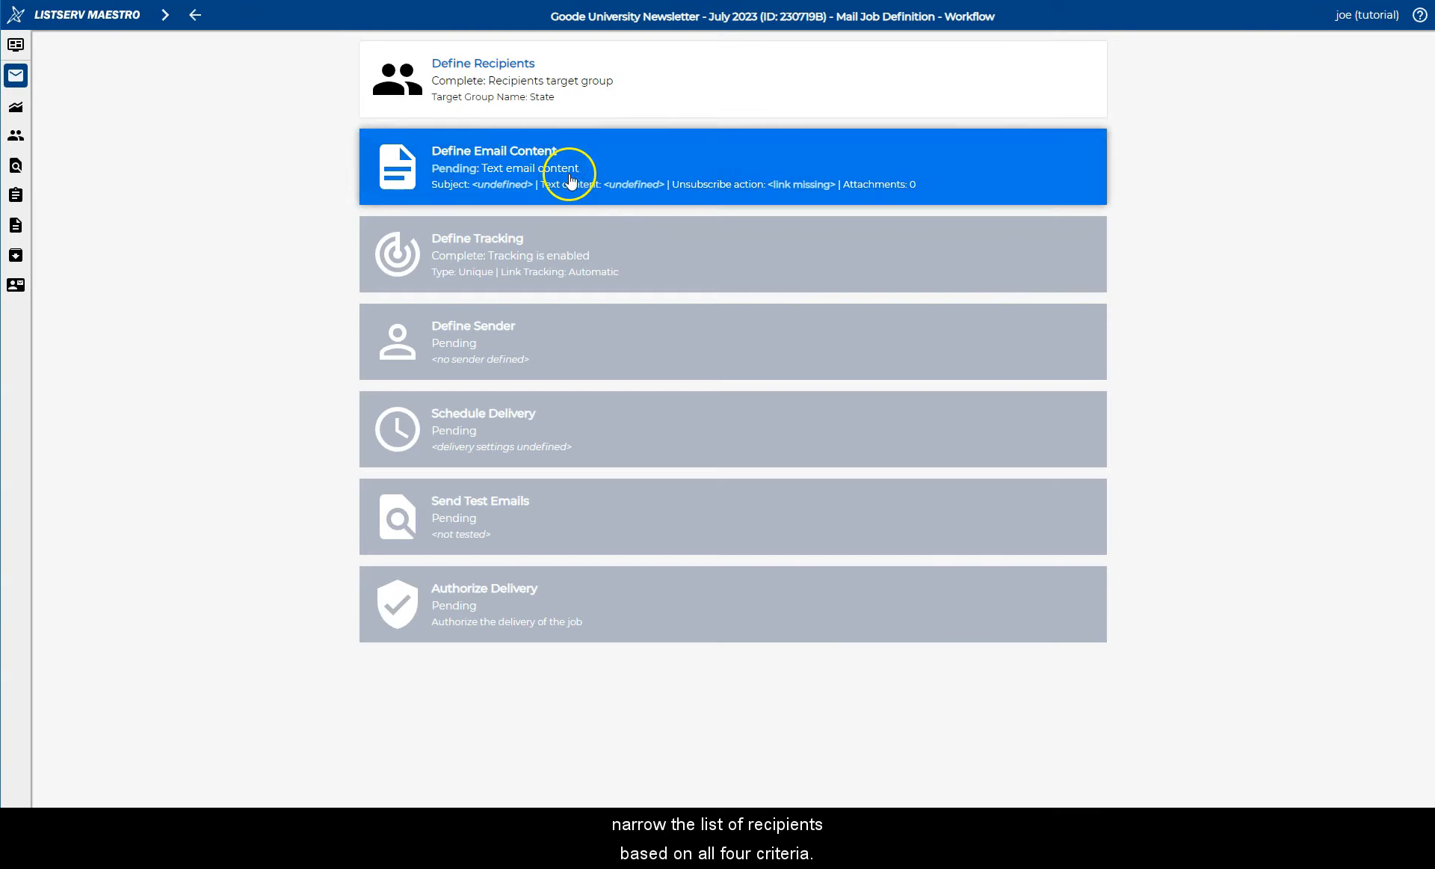
click(657, 167)
click(195, 15)
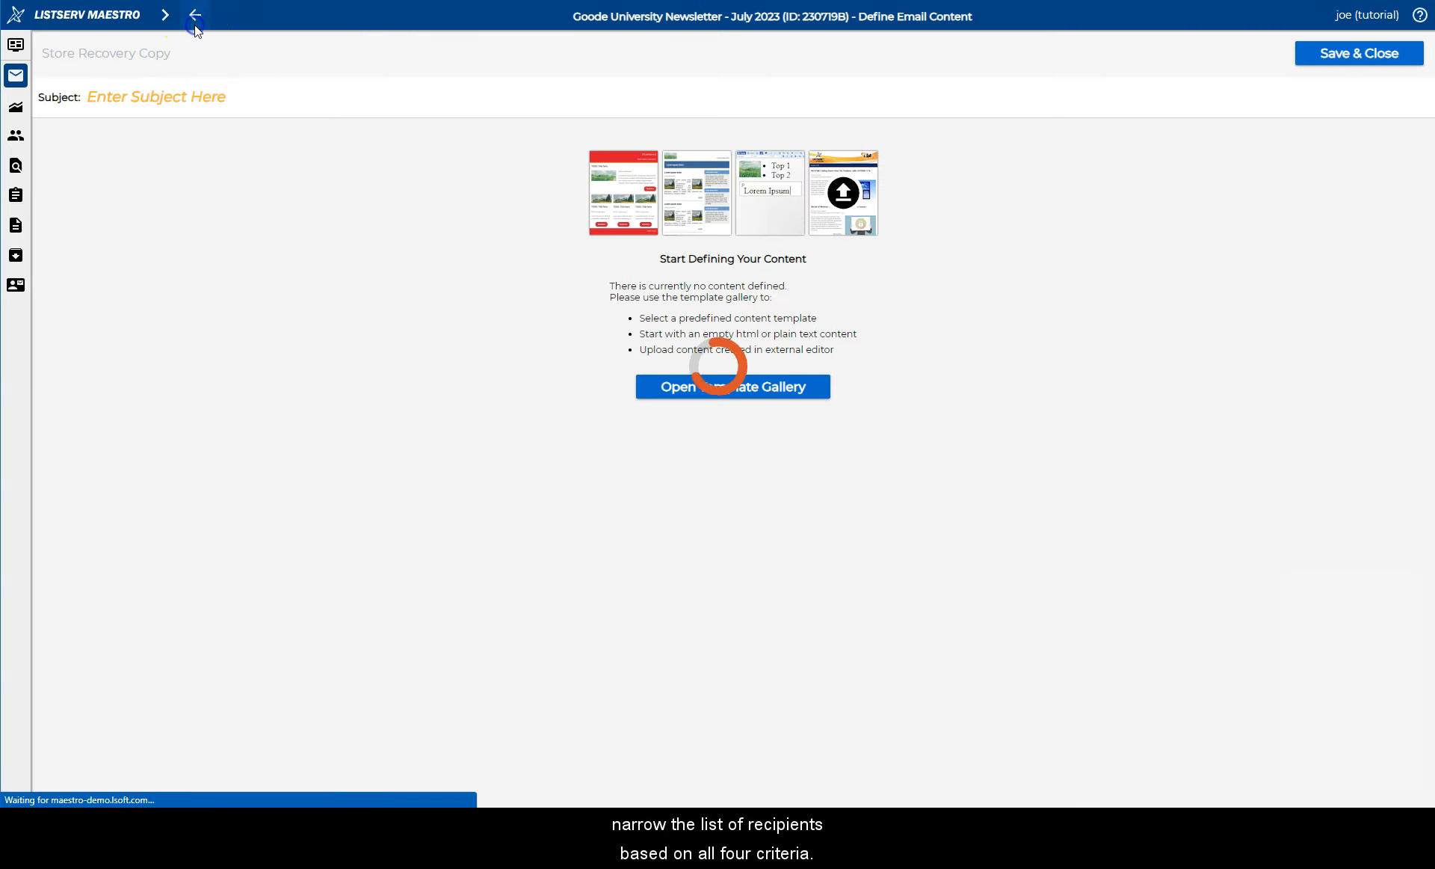
- Choose the All Profile Fields target group as the newsletter job's recipient source and continue to its source details
click(591, 89)
click(439, 152)
click(1044, 67)
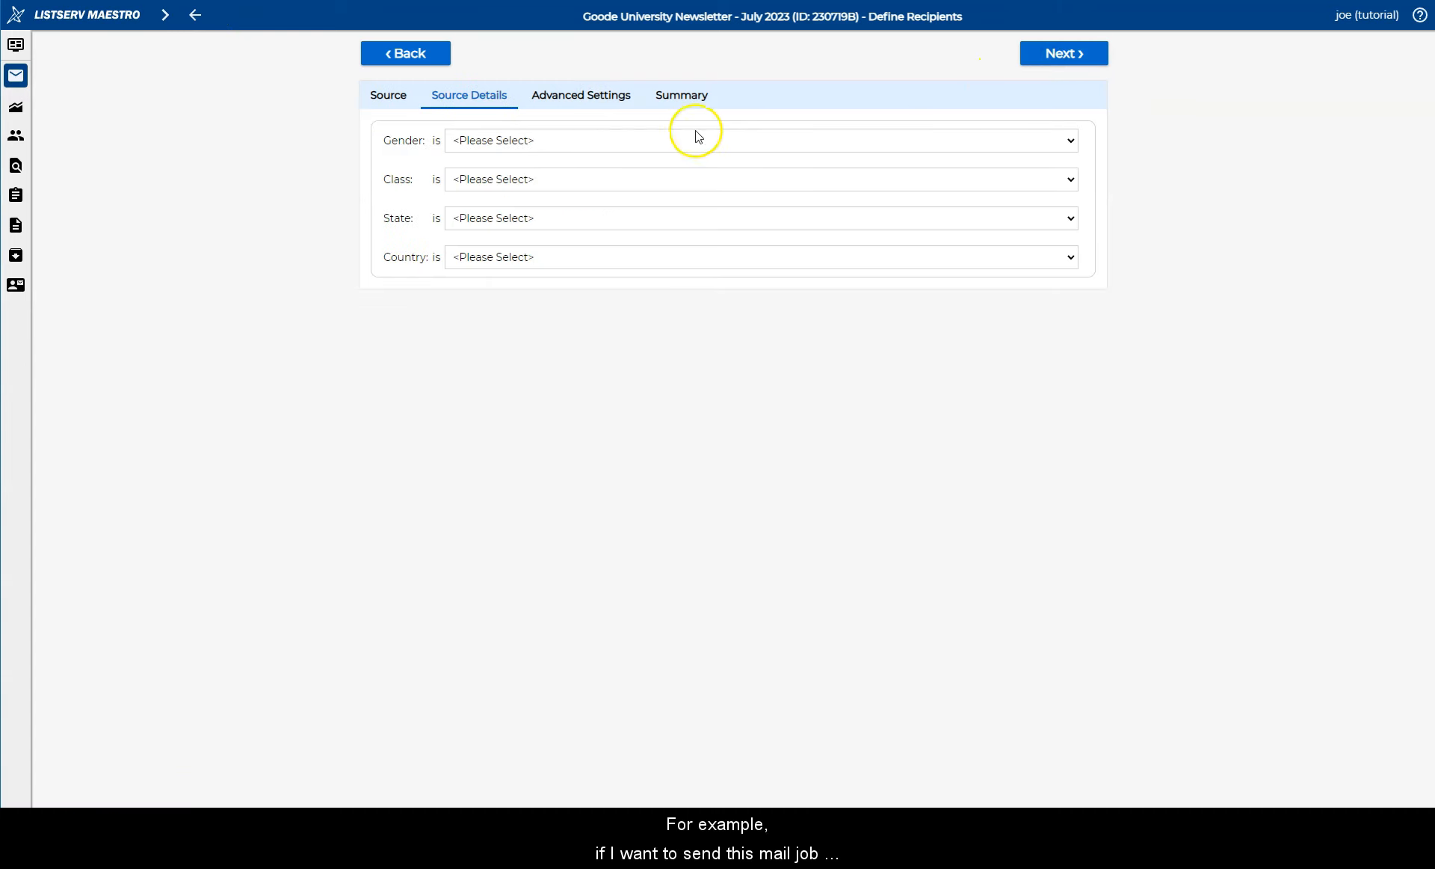
- Set the recipient parameters to Gender Female, Class Freshman, State California and Country United States
click(613, 142)
click(586, 172)
click(580, 182)
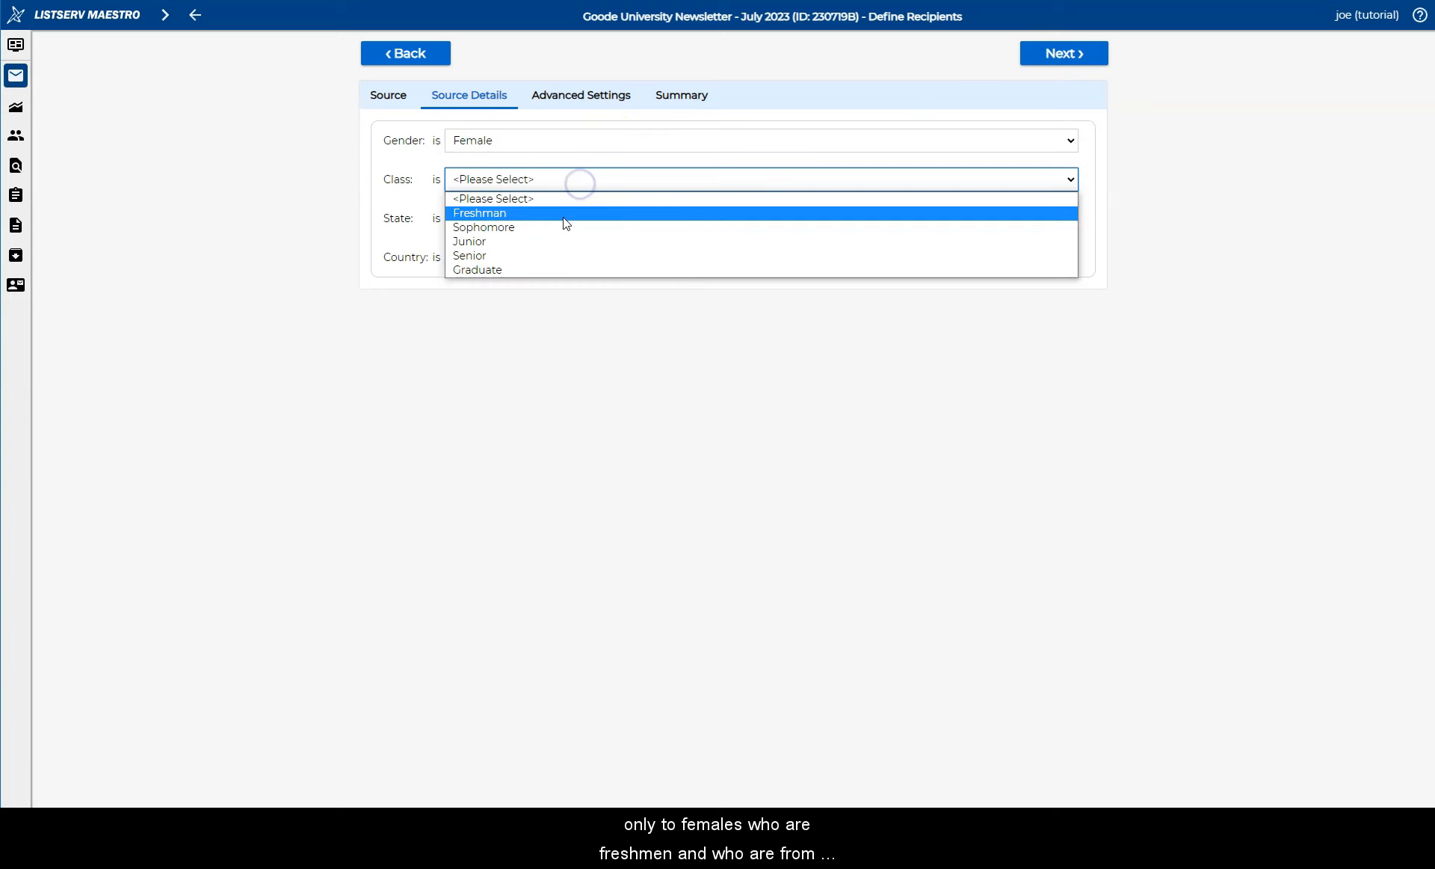
click(566, 215)
drag(584, 218, 550, 307)
click(558, 257)
click(561, 291)
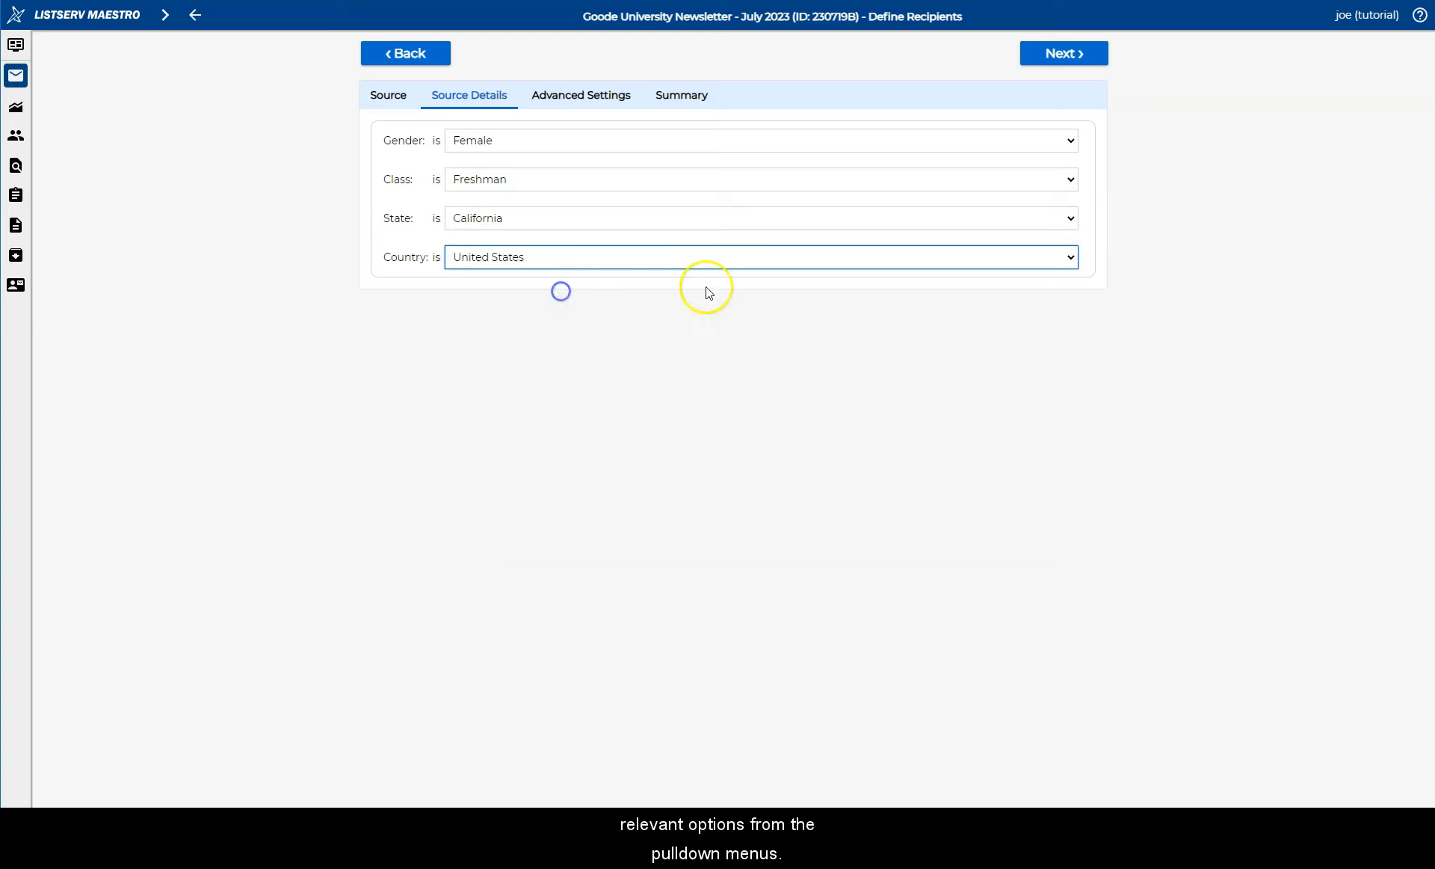
click(709, 292)
- Determine the recipient counts, check the recipients sample in the summary and finish the newsletter's recipient definition
click(1084, 56)
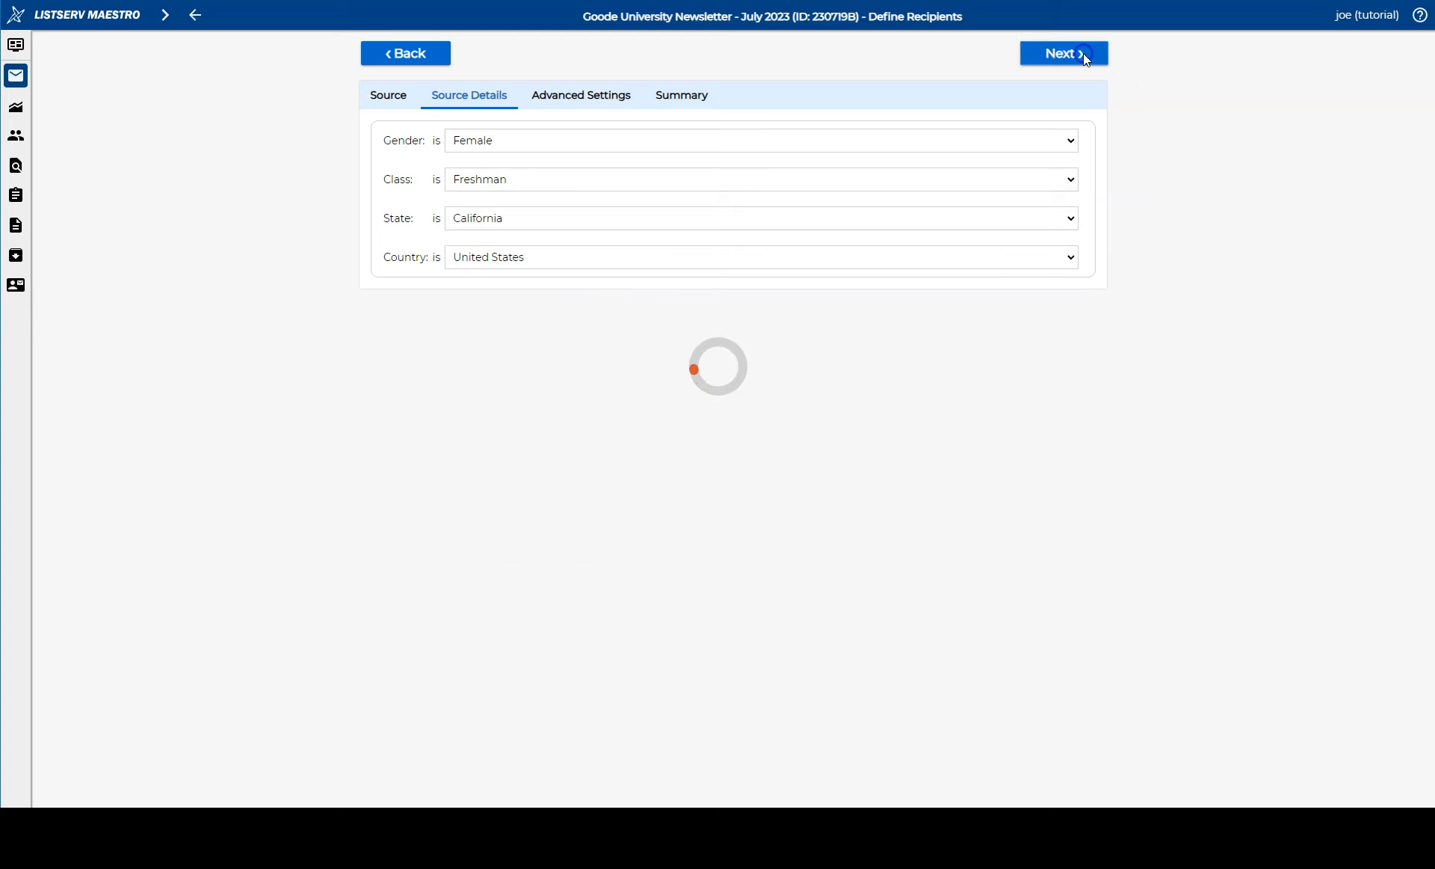
click(394, 215)
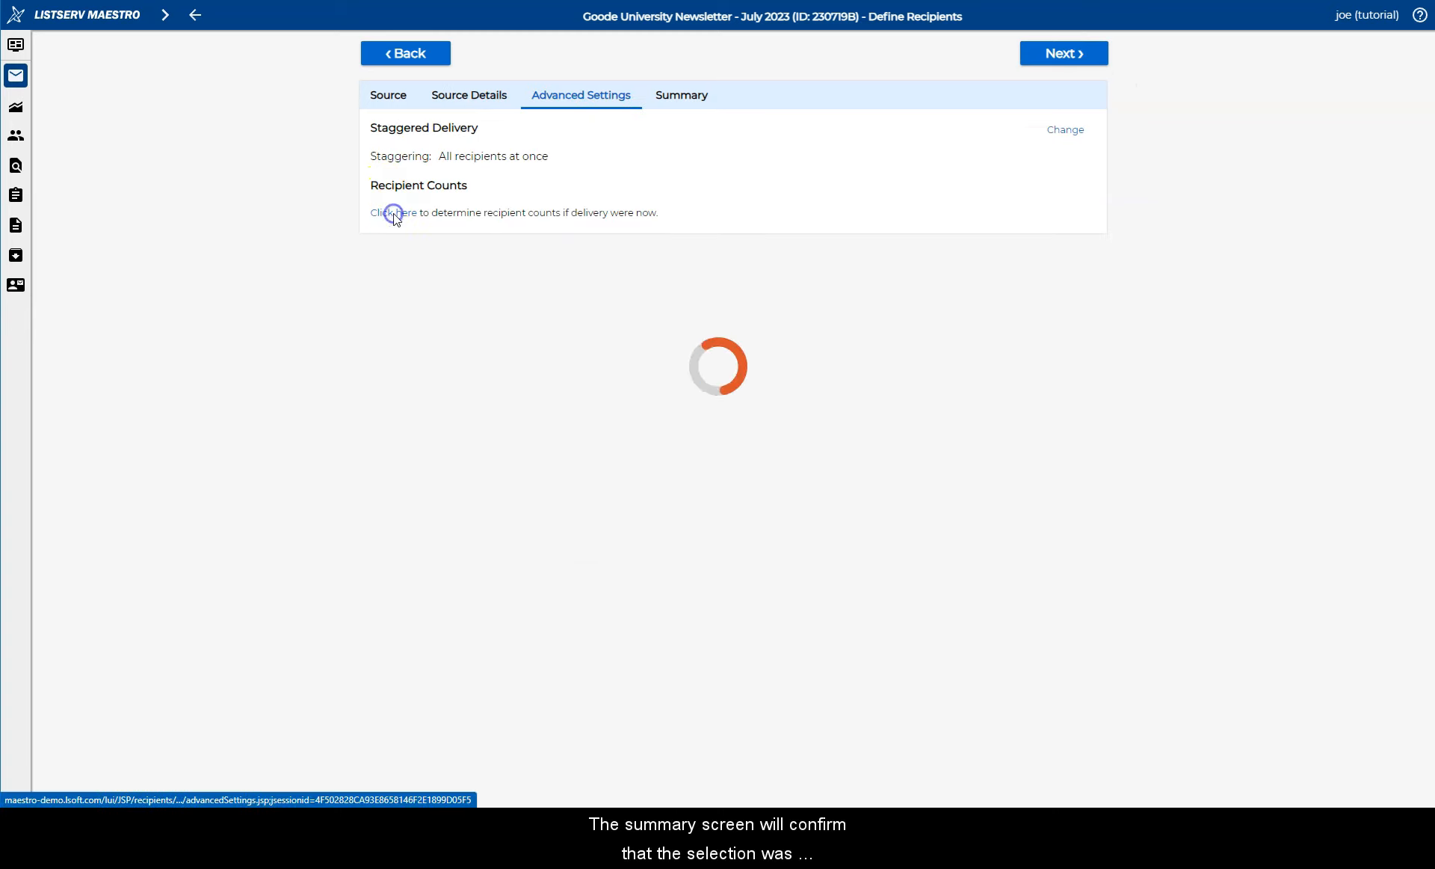
click(1062, 56)
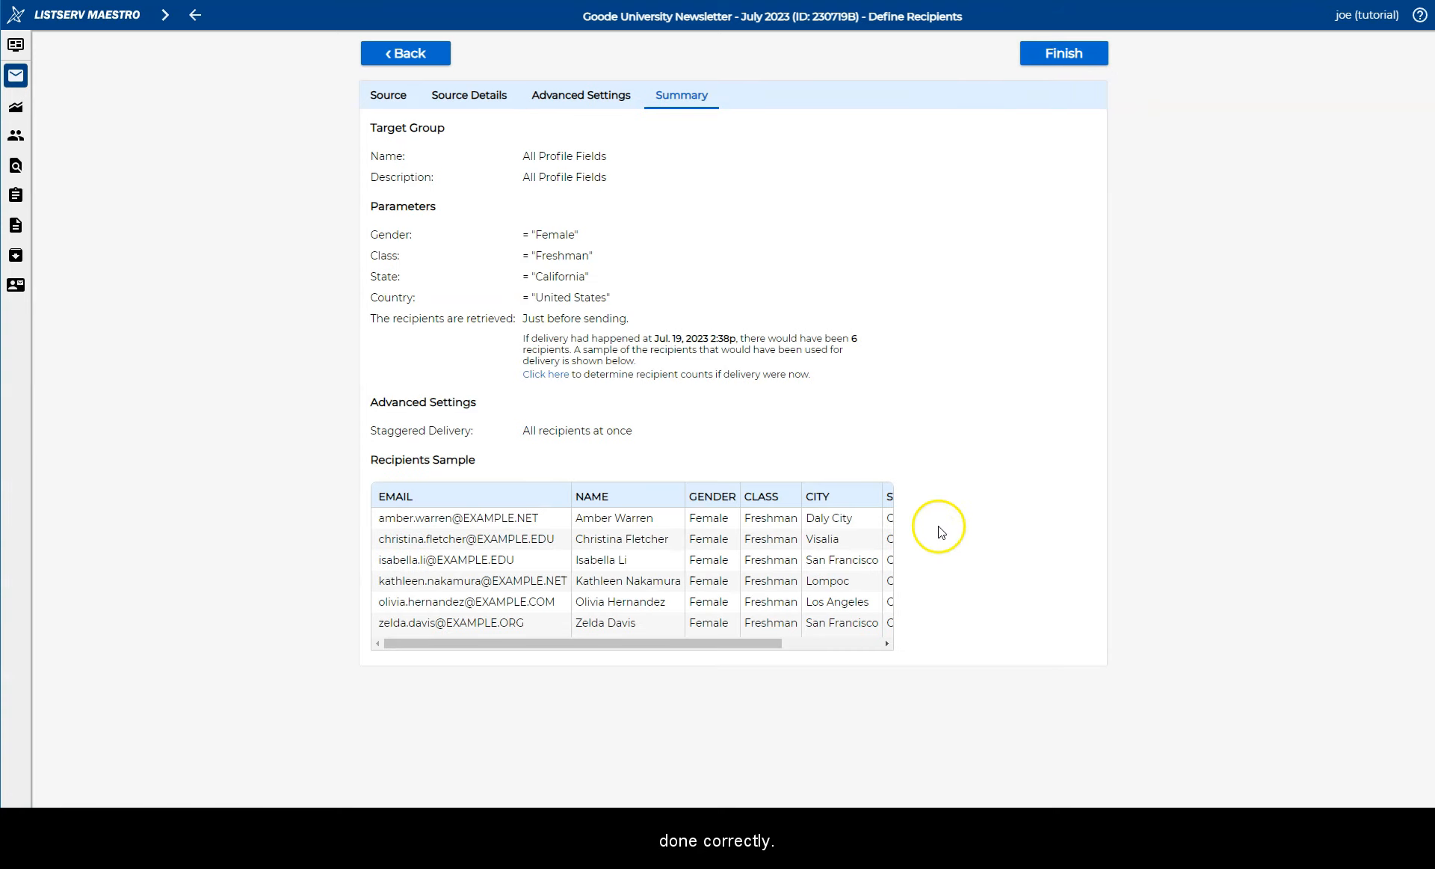
drag(721, 646, 535, 640)
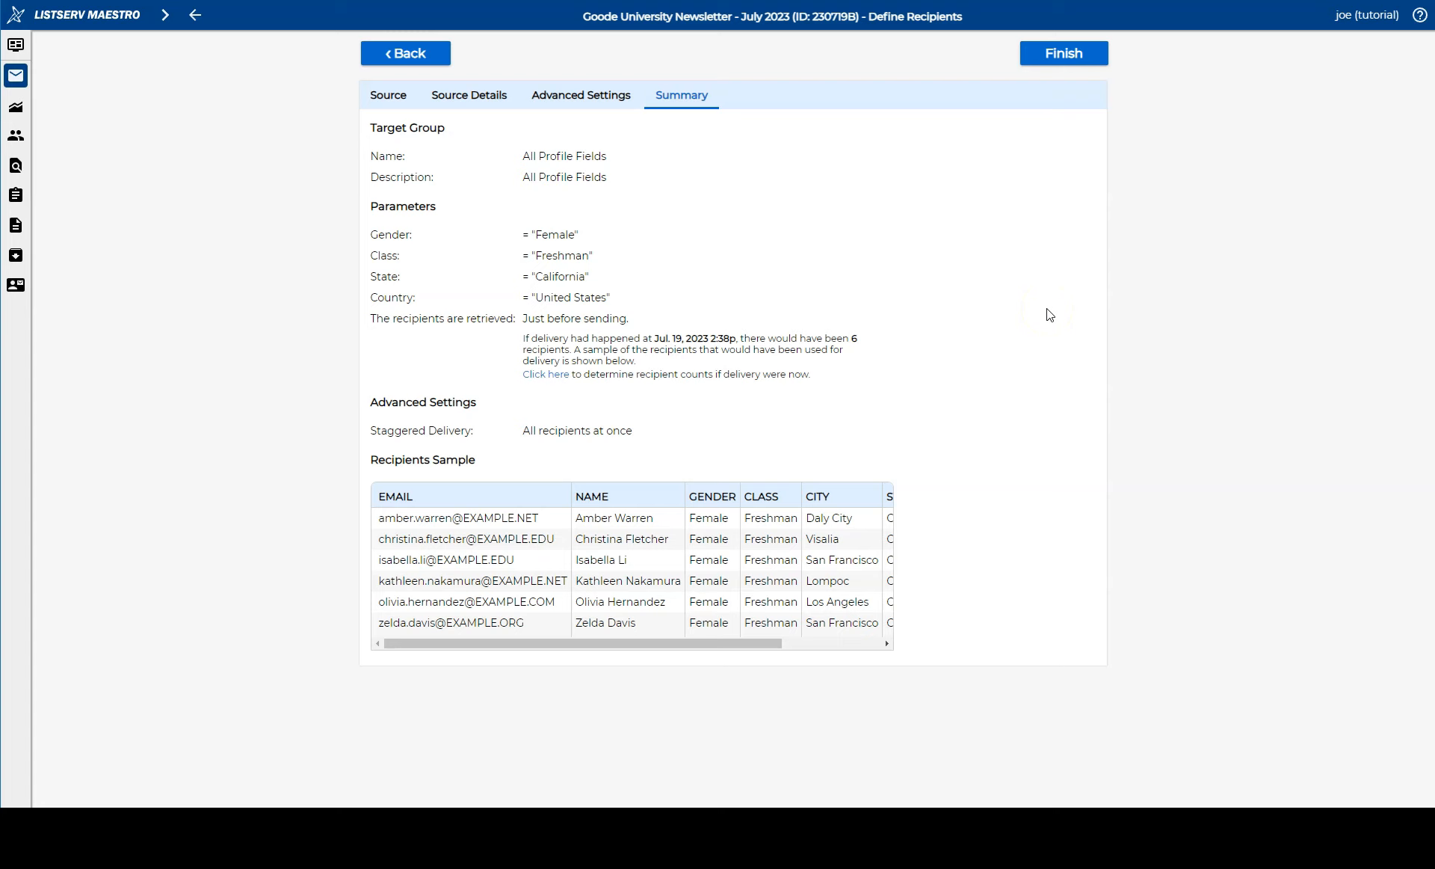
click(1076, 66)
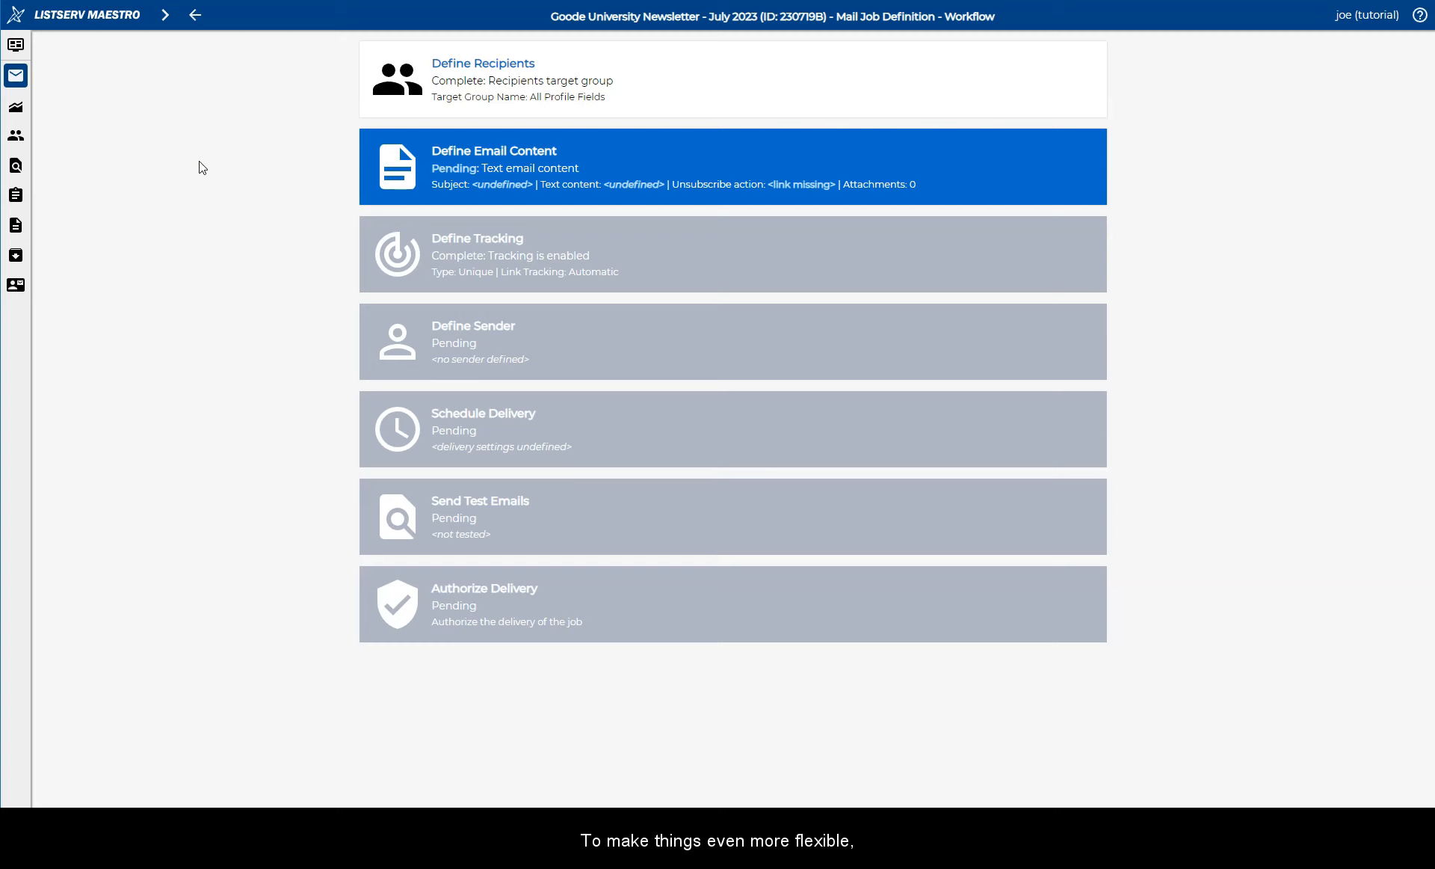
- Open the workflow of the mail job International Student Bulletin - July 2023
click(165, 15)
click(134, 70)
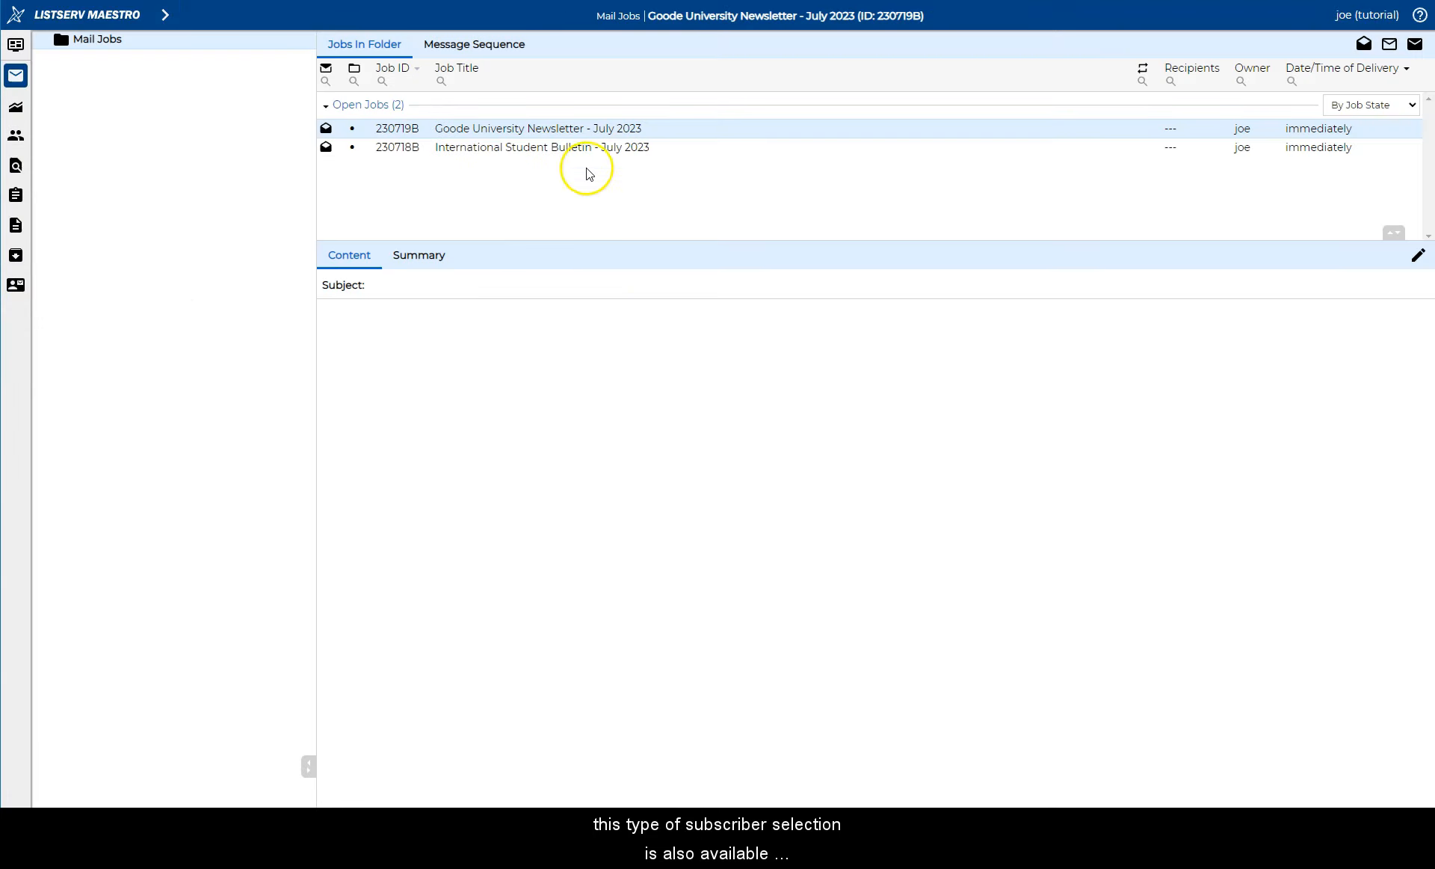
click(603, 147)
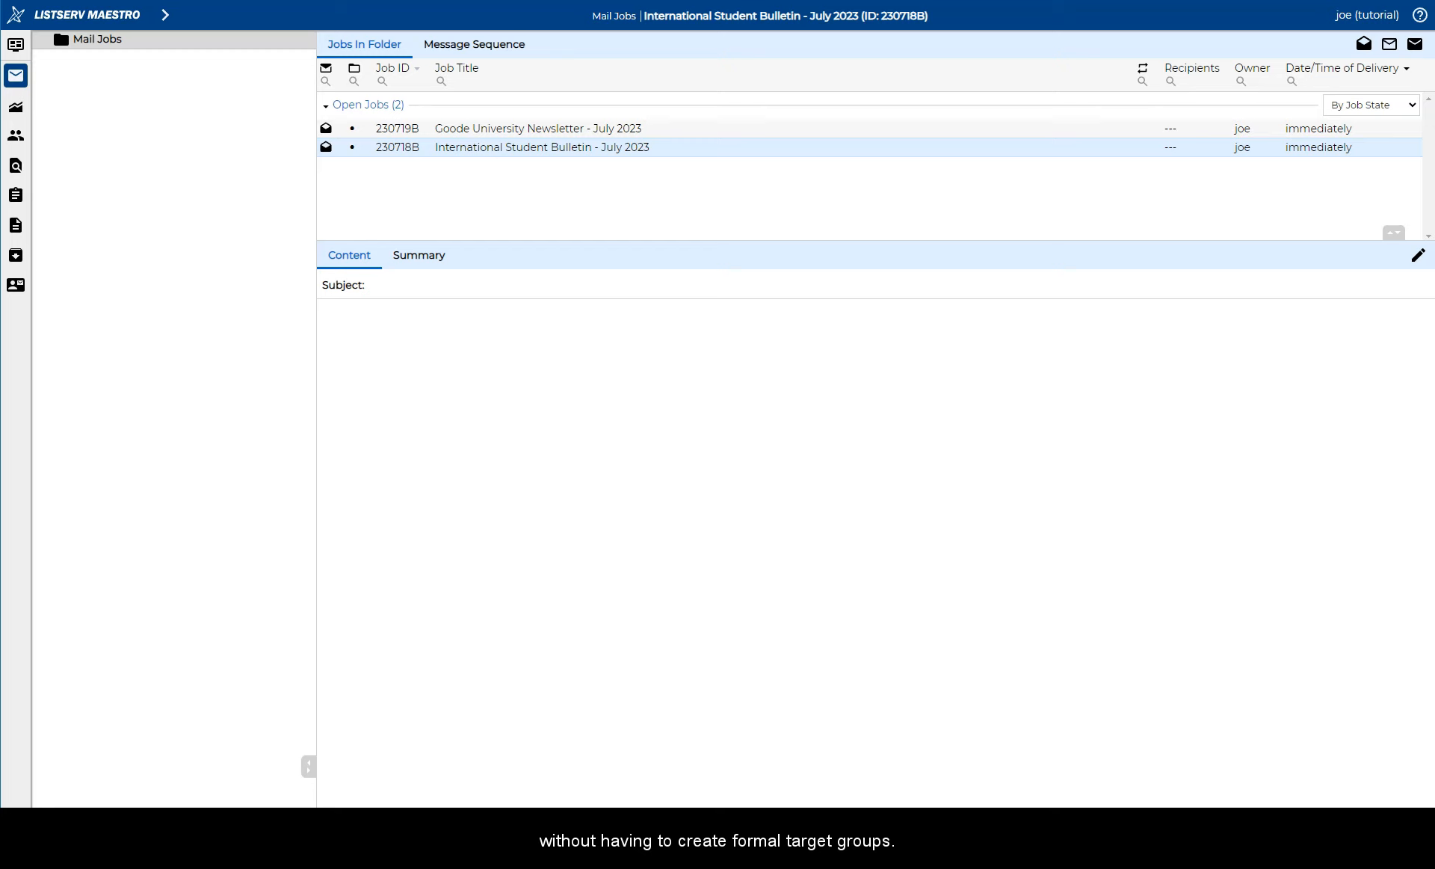
click(1417, 262)
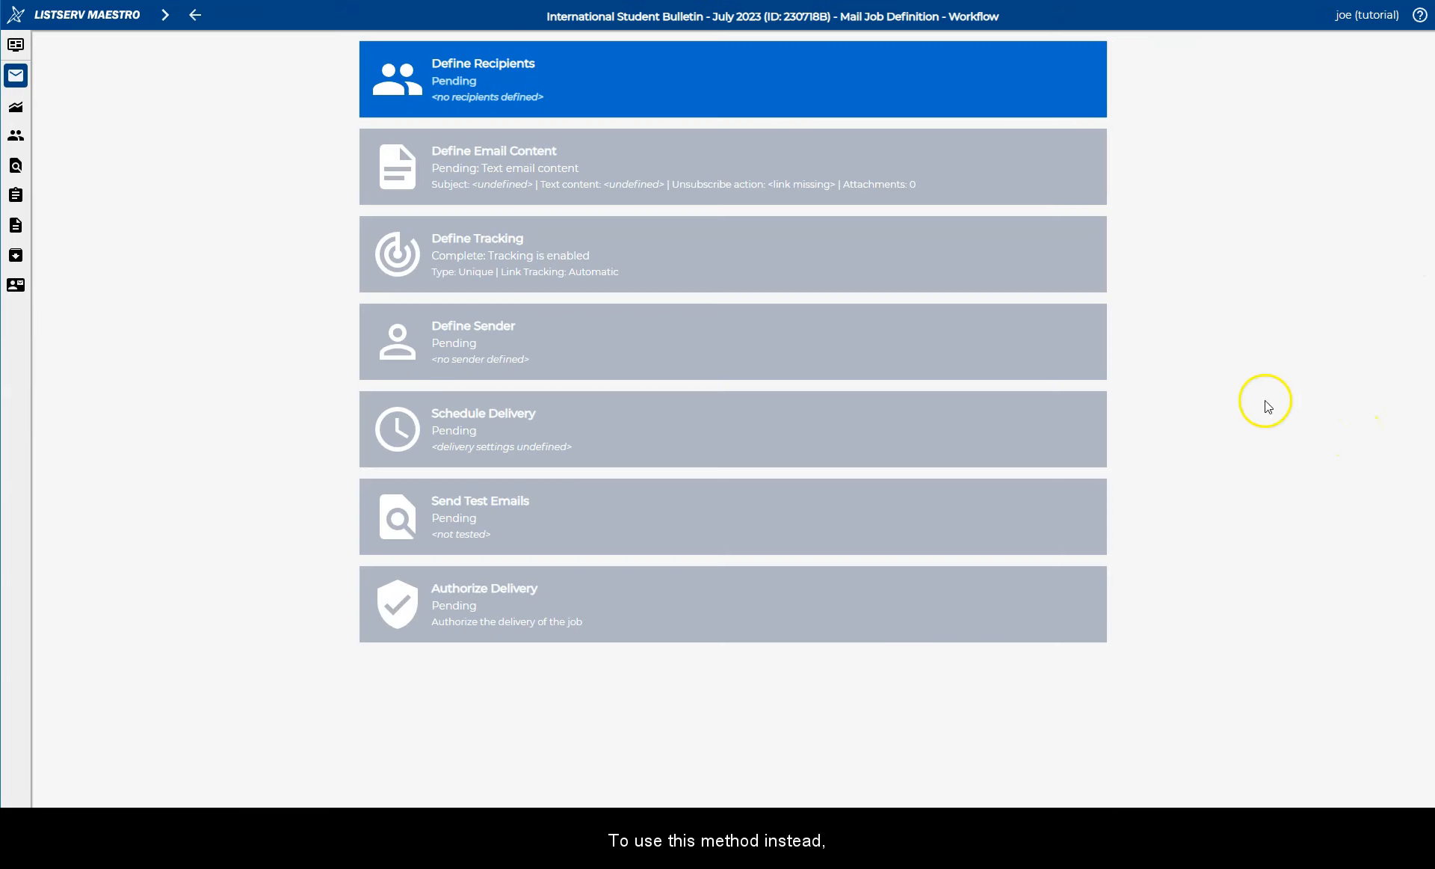
- Define the bulletin's recipients from the Goode University - School of Business list using Advanced Subscriber Selection
click(661, 67)
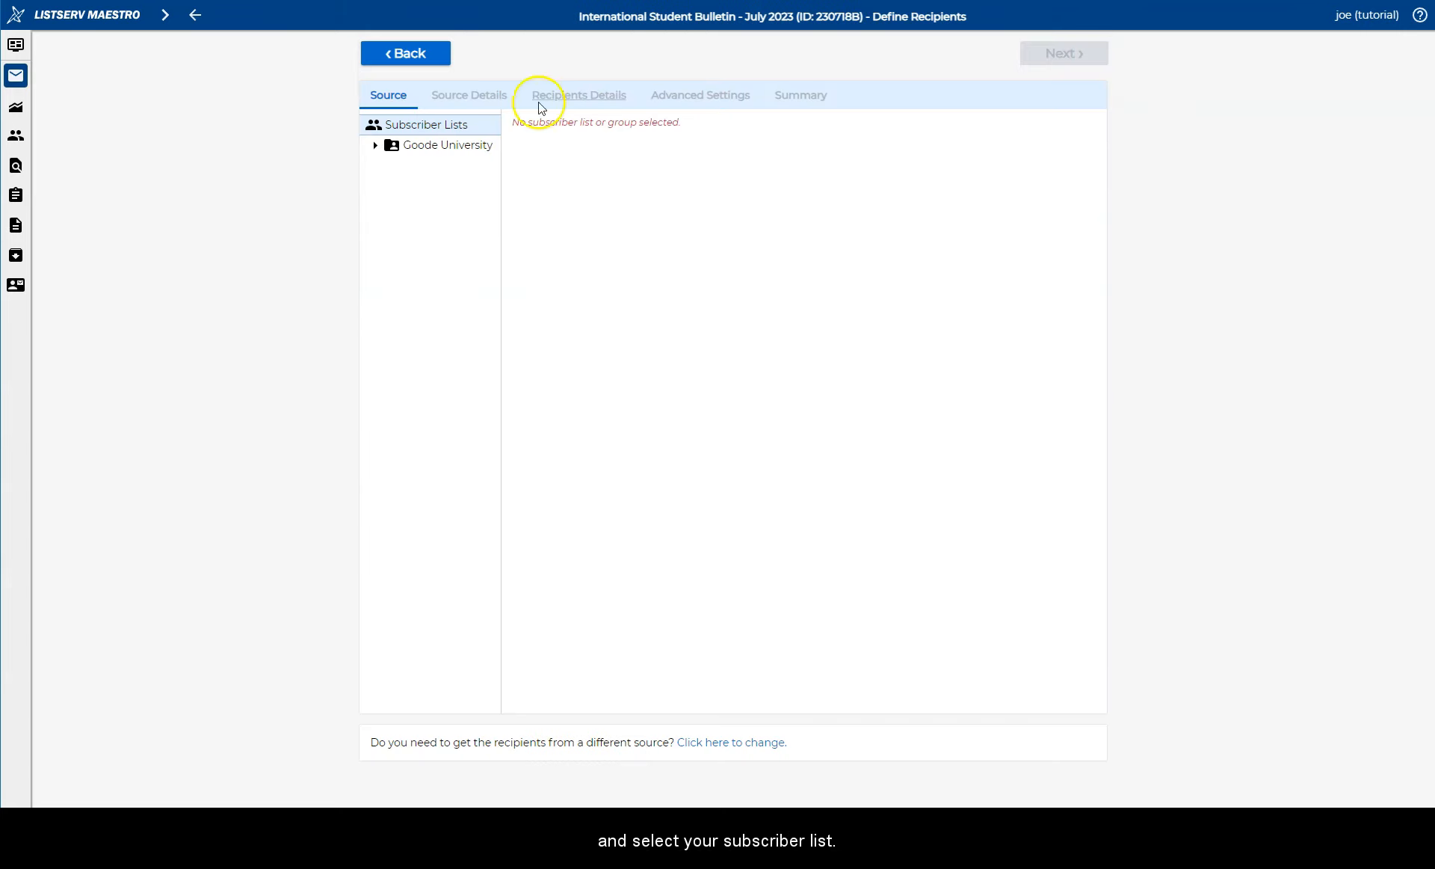
click(374, 145)
click(503, 165)
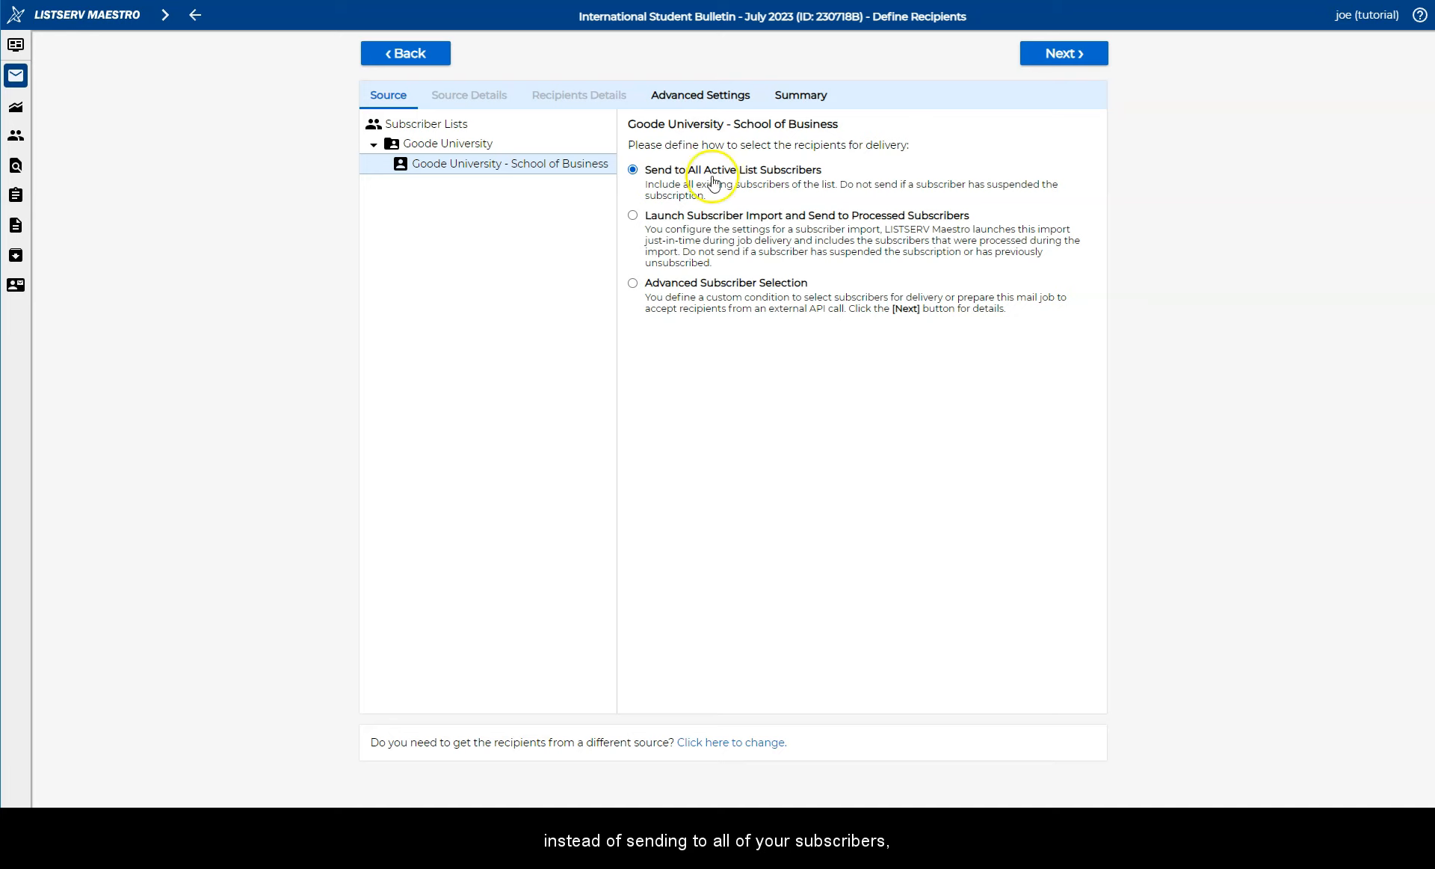
click(686, 284)
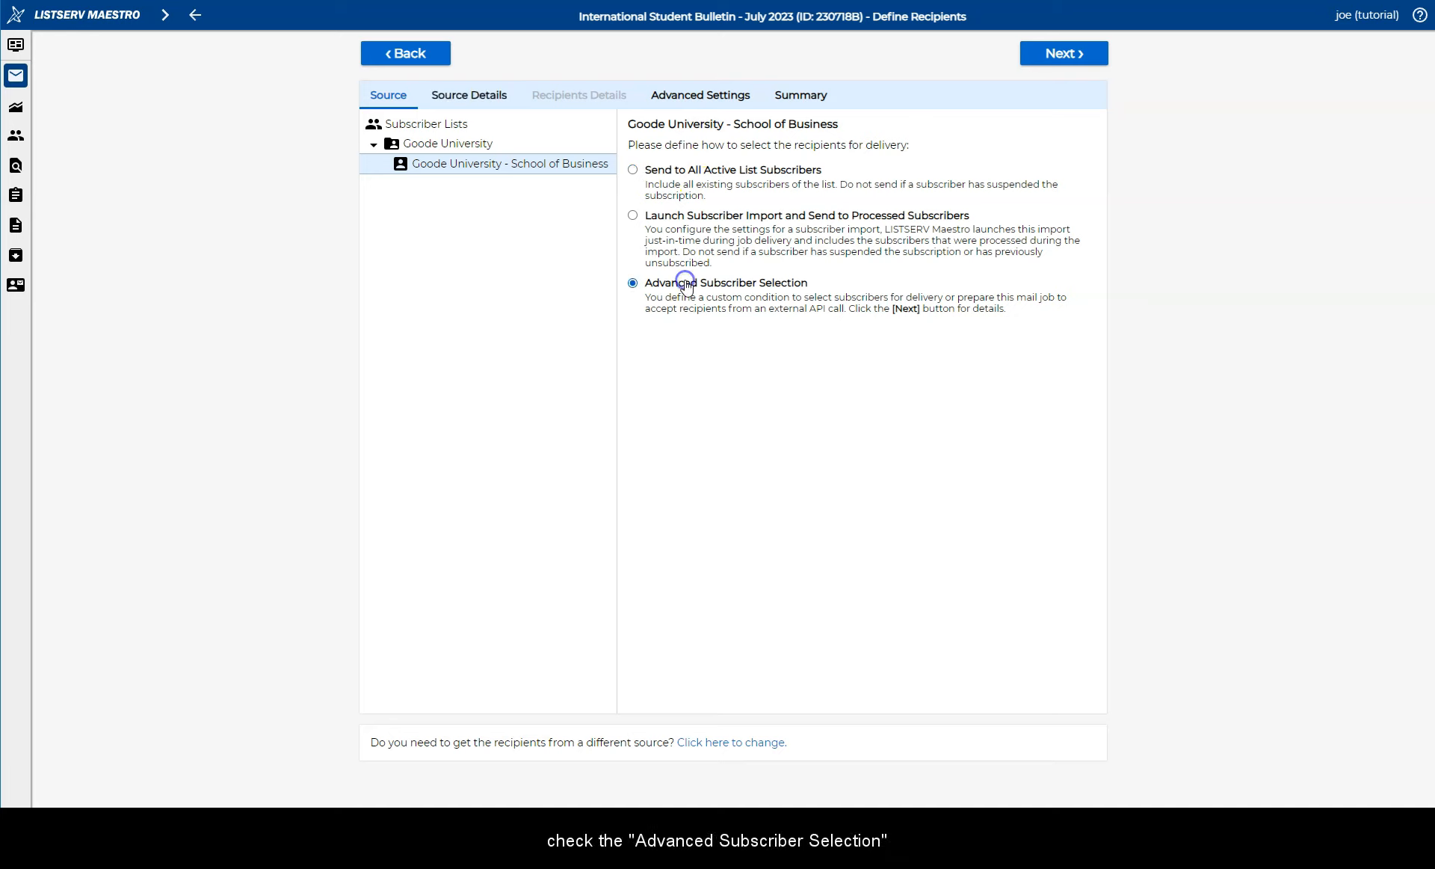
click(1077, 53)
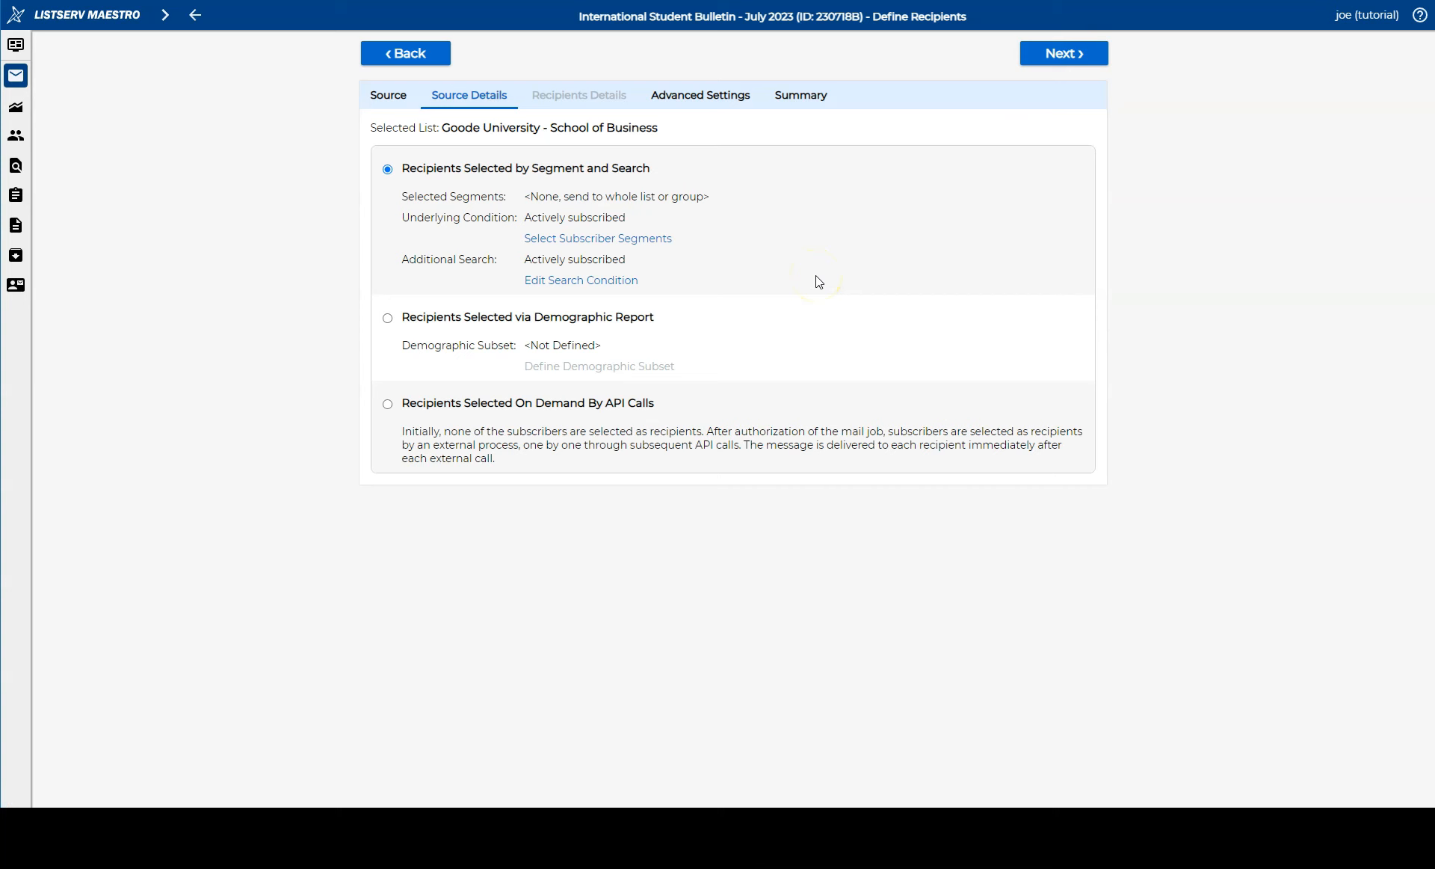
- Edit the search condition to filter subscribers whose COUNTRY profile field "is not" United States
click(621, 281)
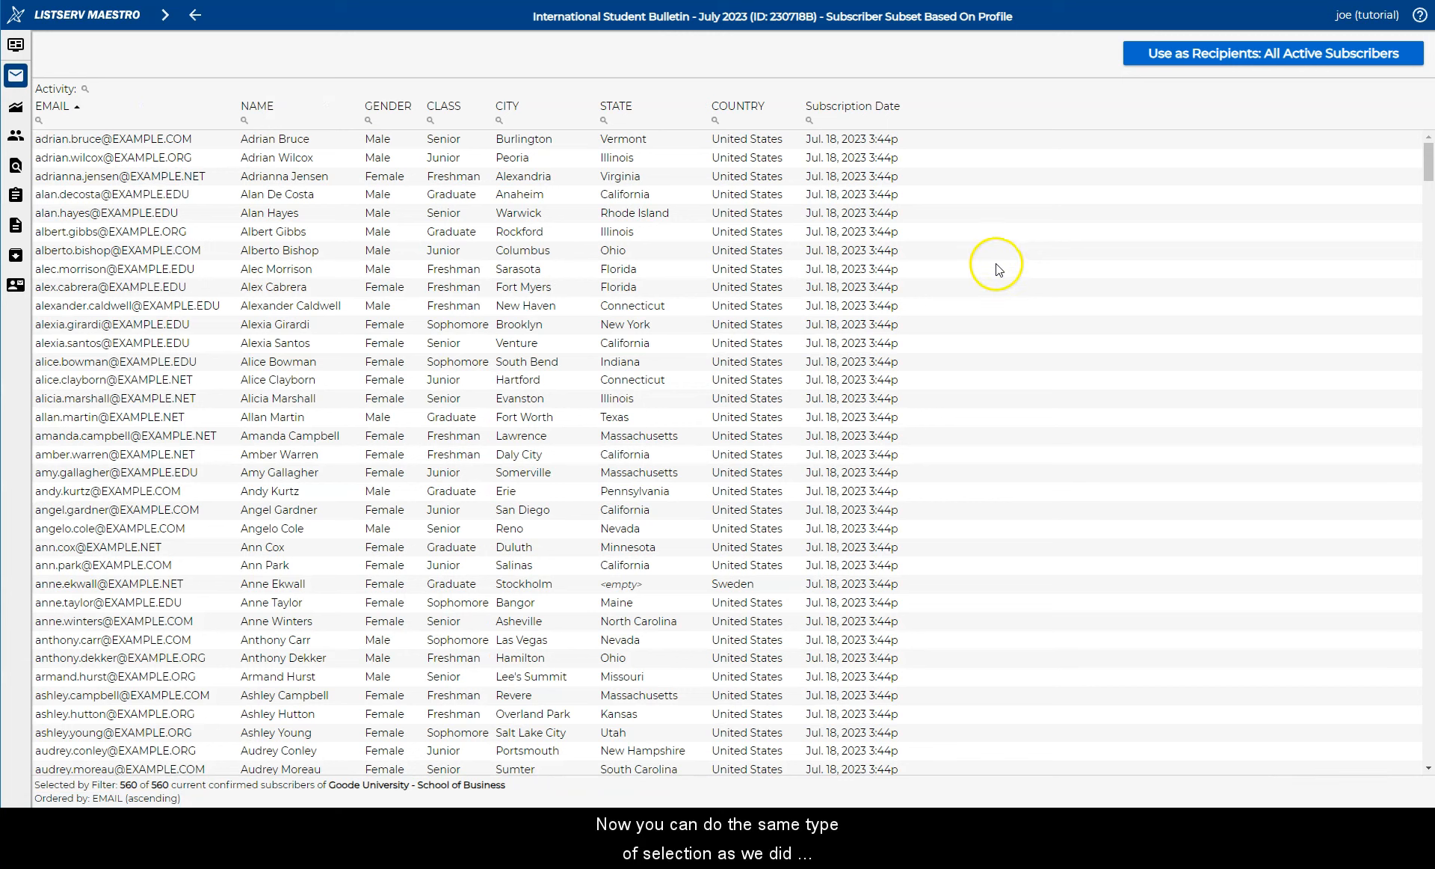
click(716, 124)
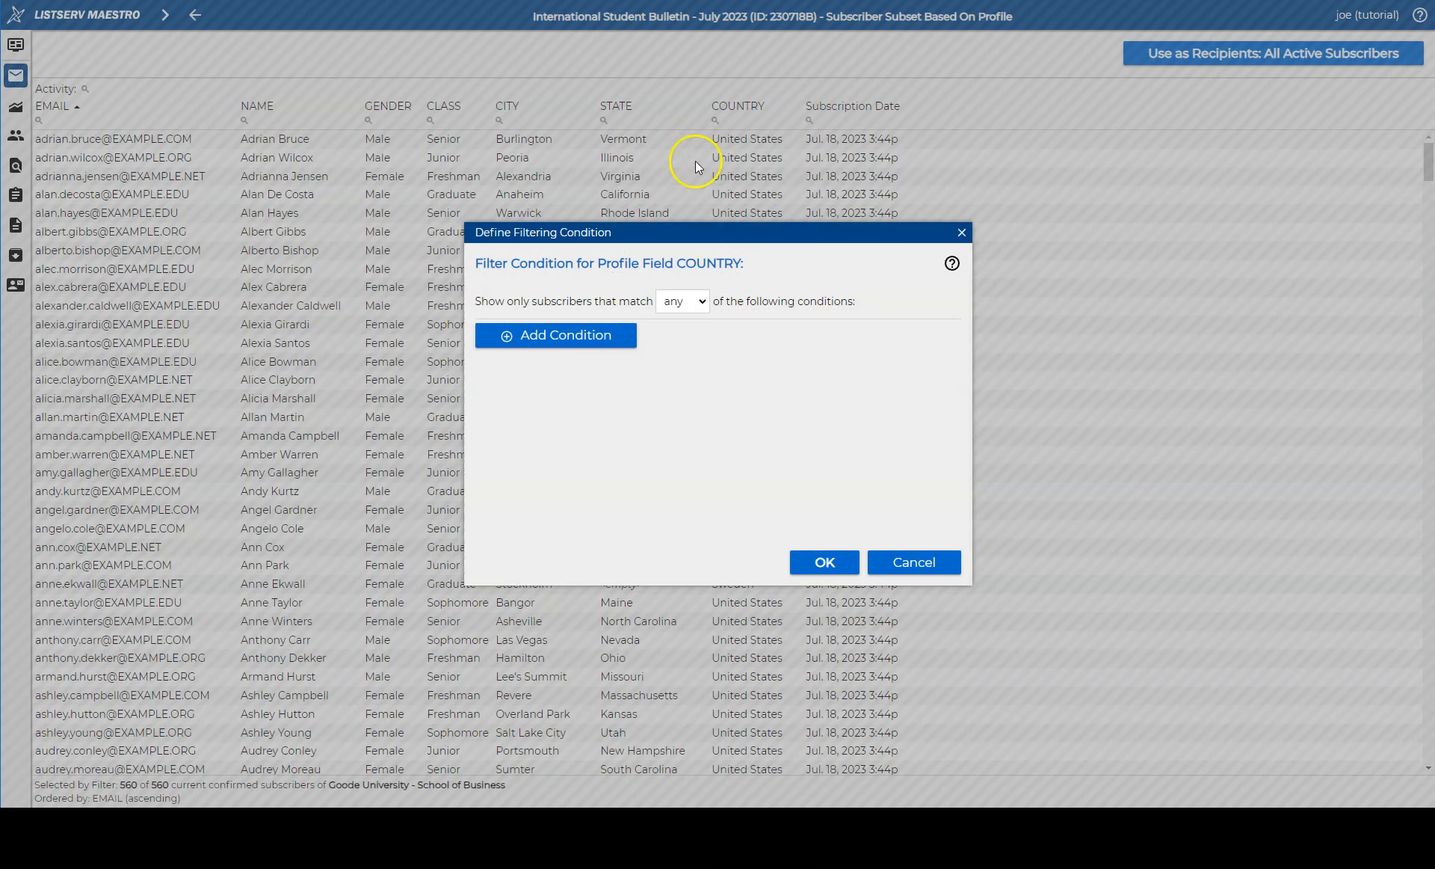
click(598, 331)
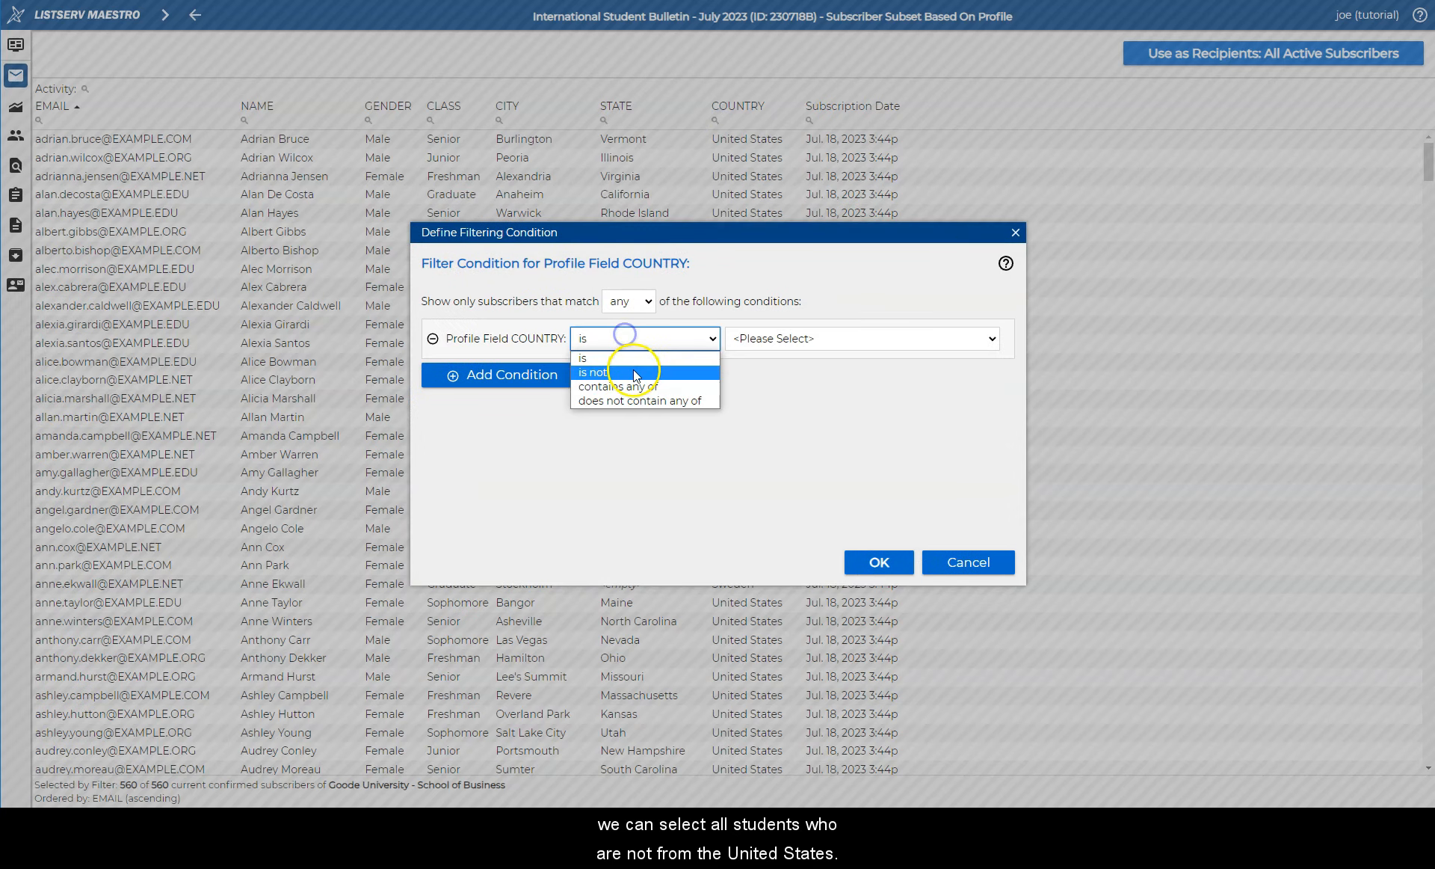
click(602, 376)
click(770, 338)
click(771, 371)
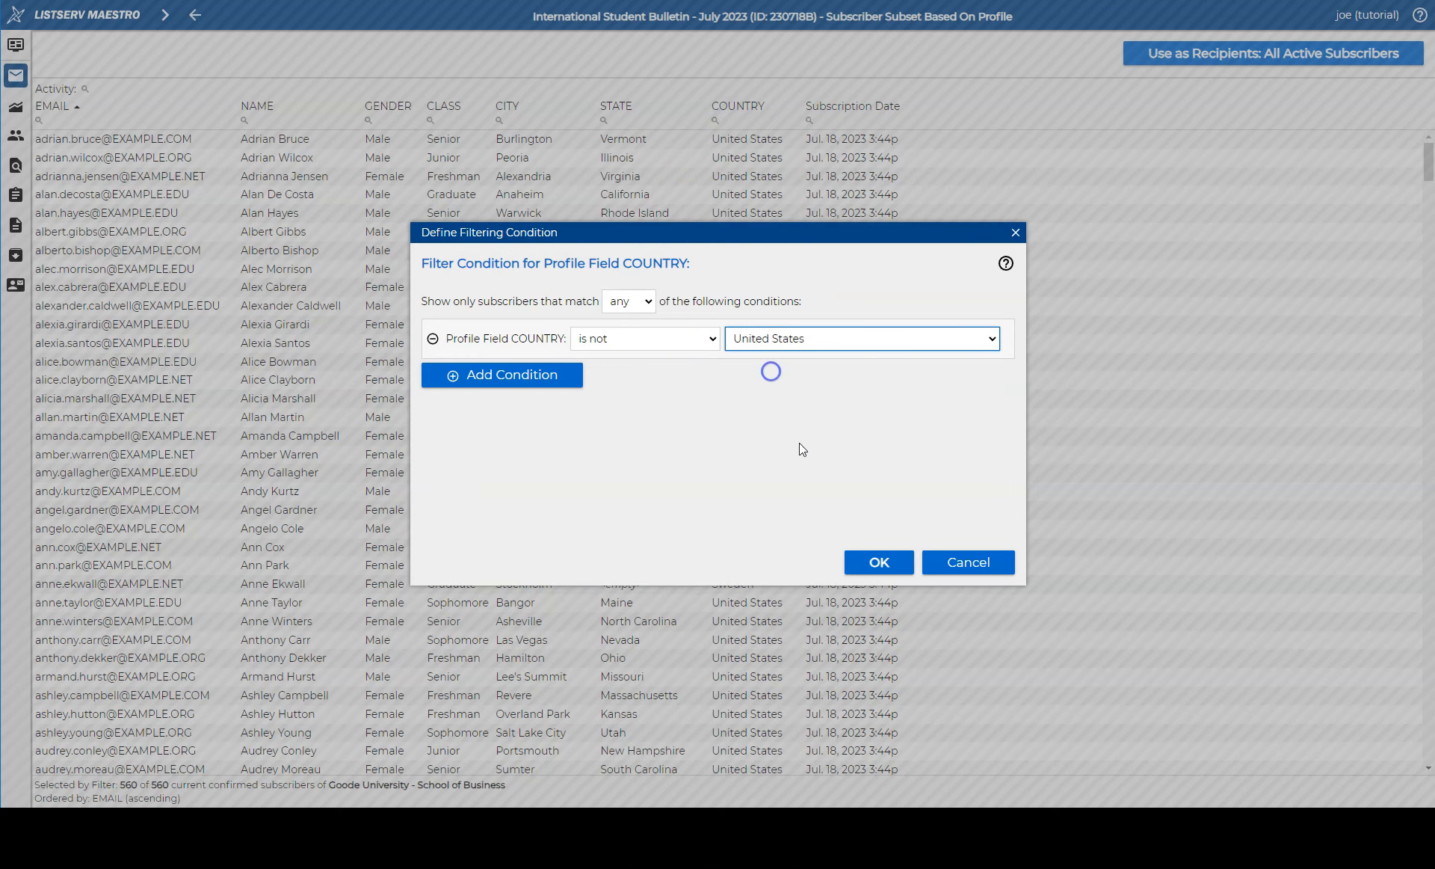
click(880, 569)
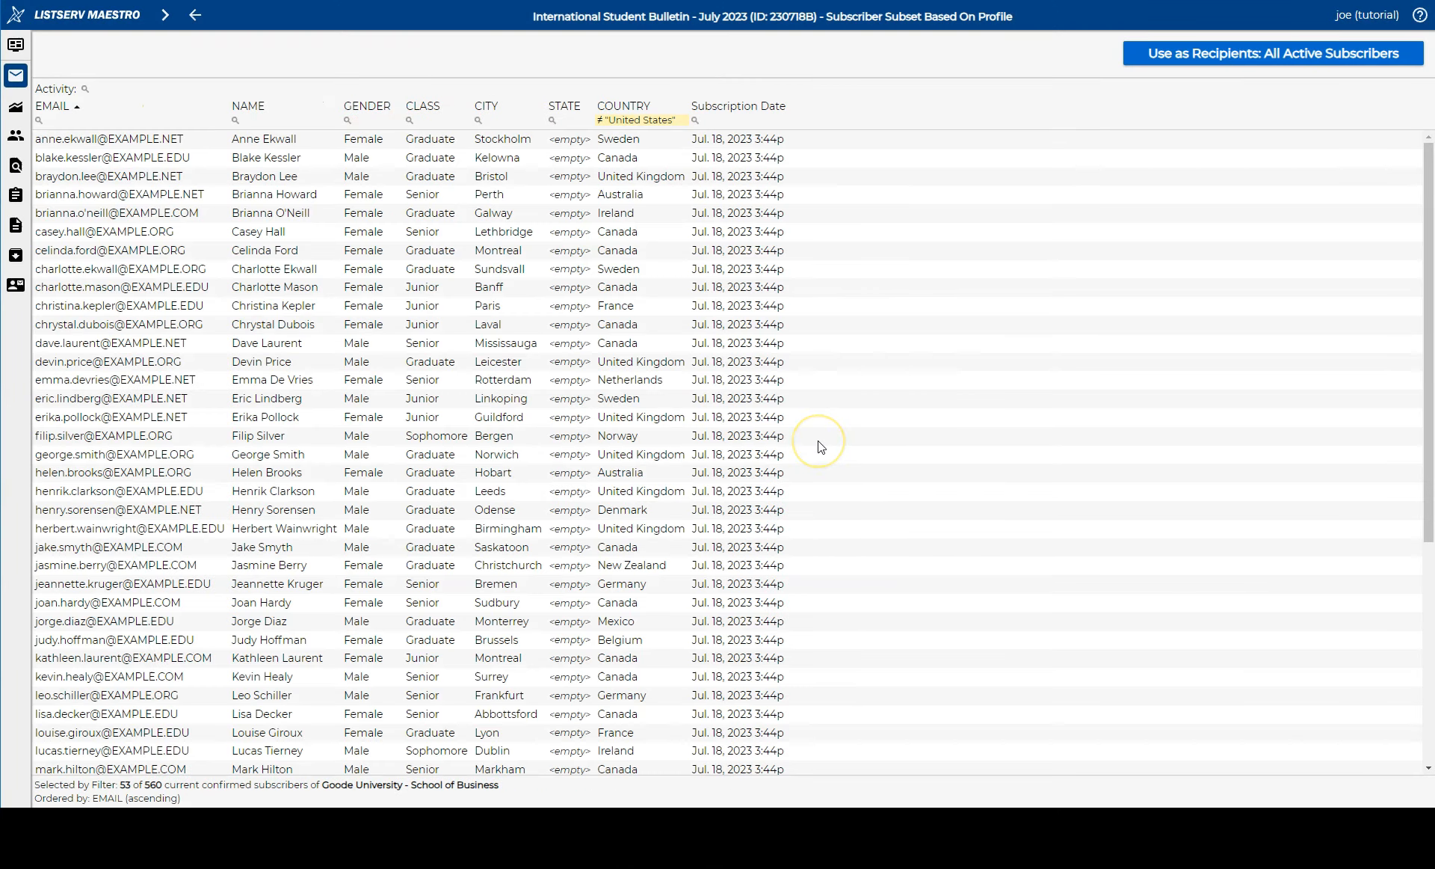
- Add a filter condition on the CLASS profile field with the operator "is" and the value Graduate
click(410, 122)
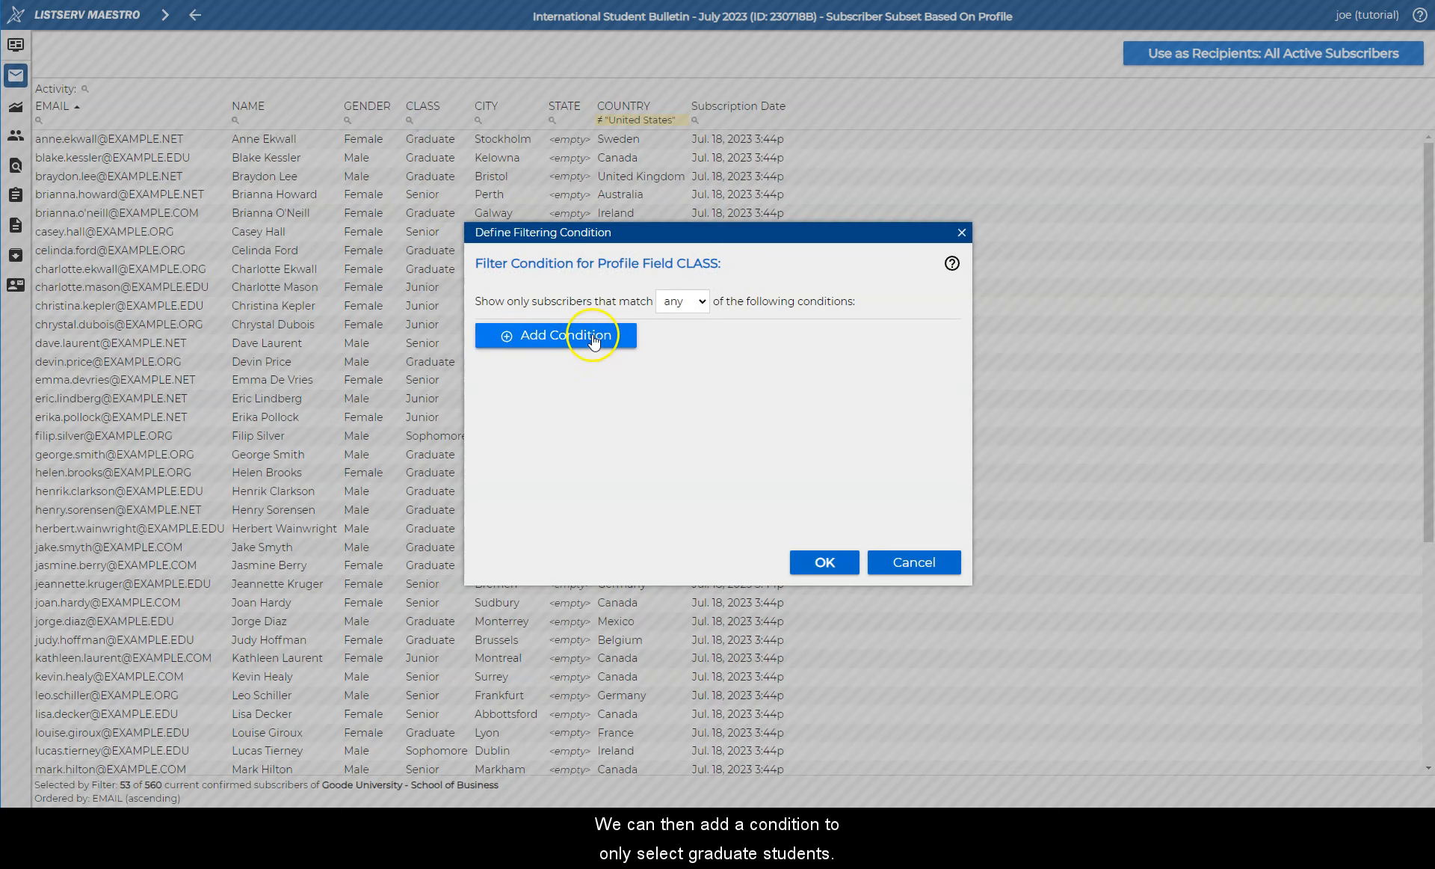
click(590, 340)
click(814, 338)
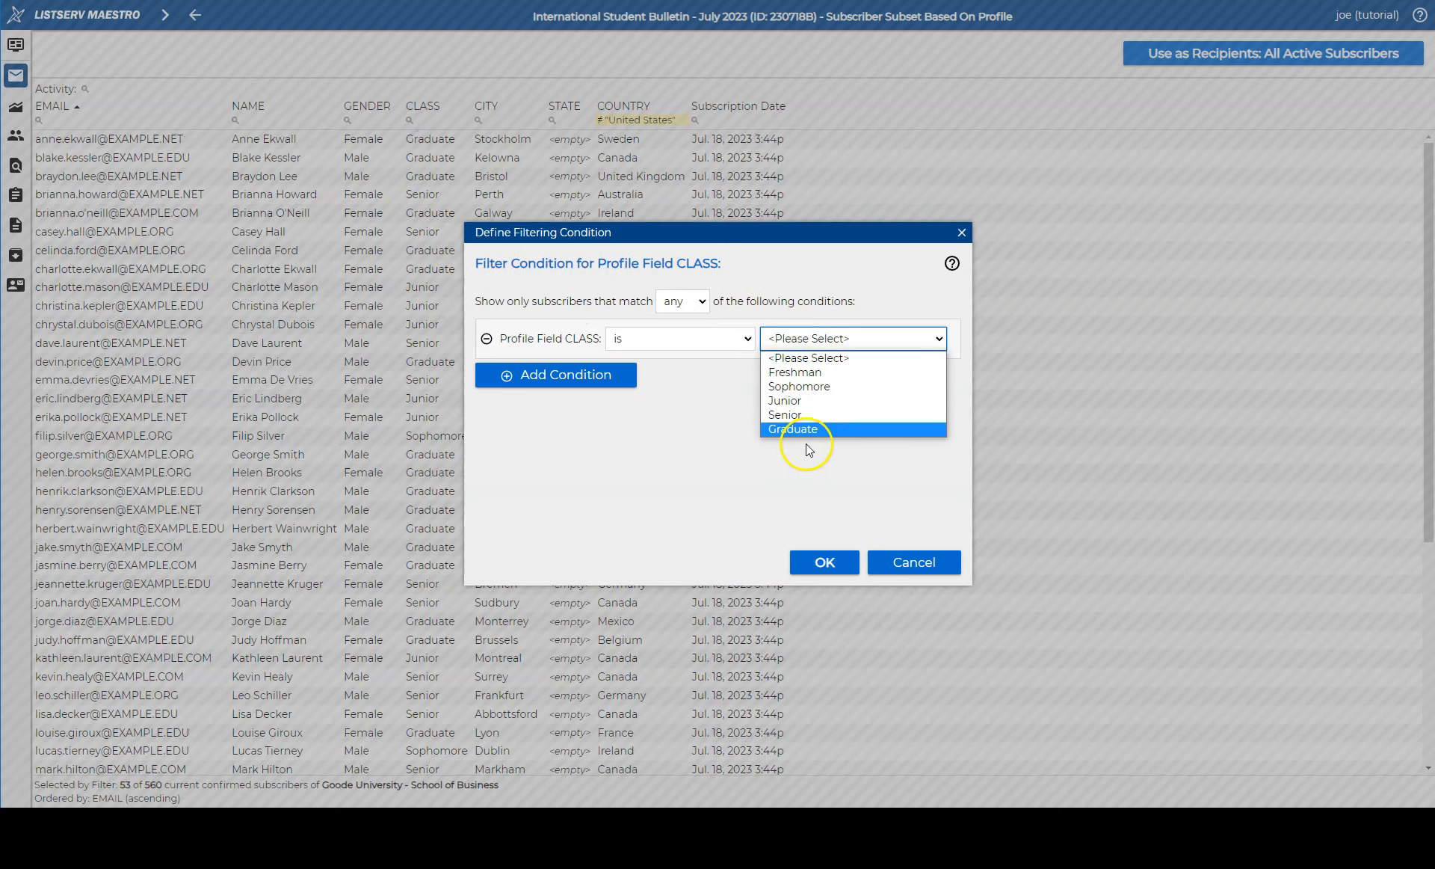
click(806, 428)
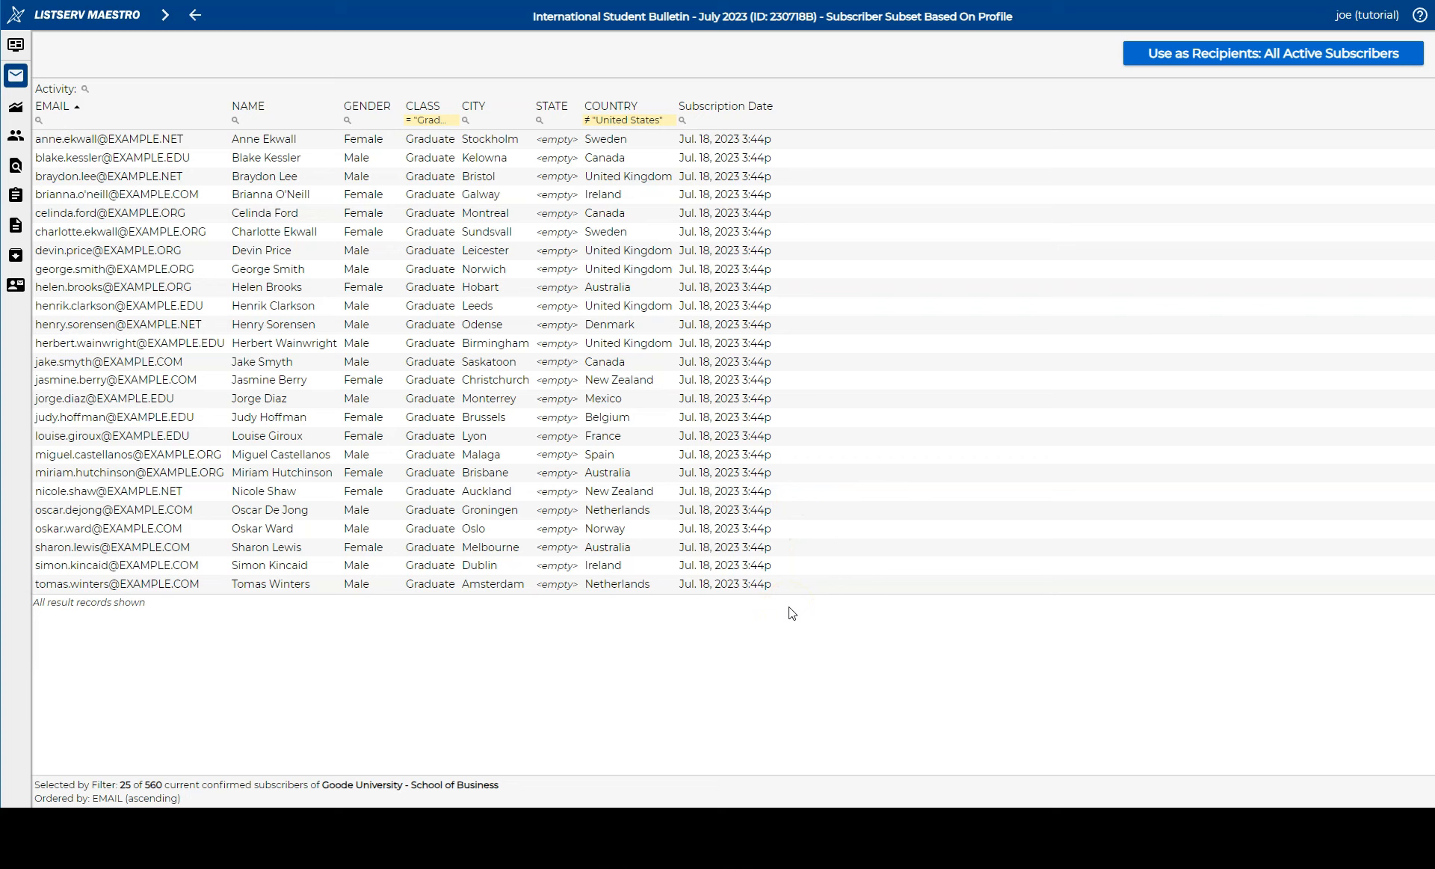
- Use the filtered active subscribers as recipients and finish the bulletin's recipient definition with the default advanced settings
click(1238, 57)
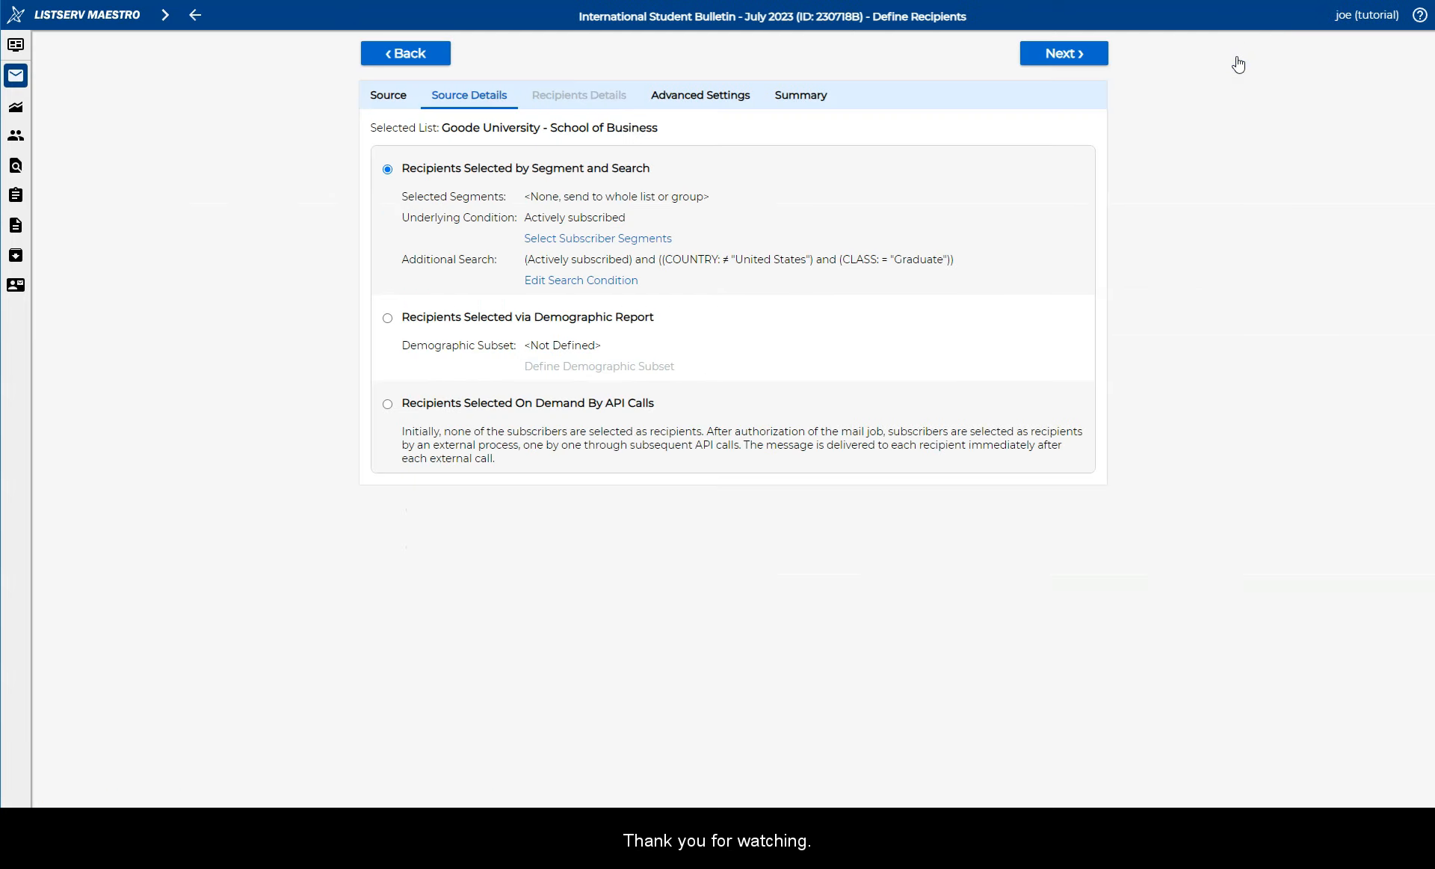
click(1069, 54)
click(1069, 54)
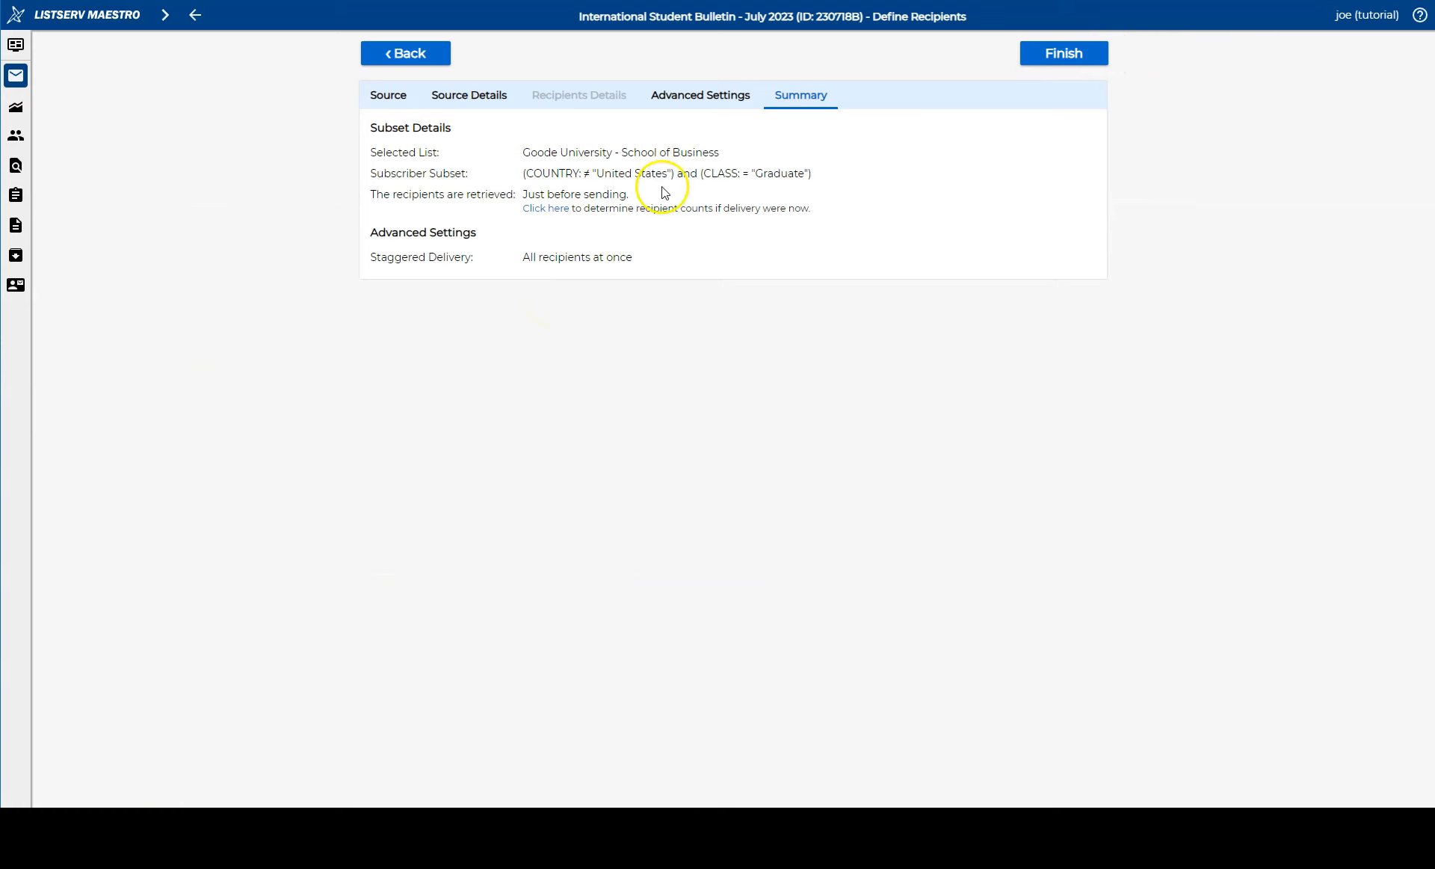
click(1076, 54)
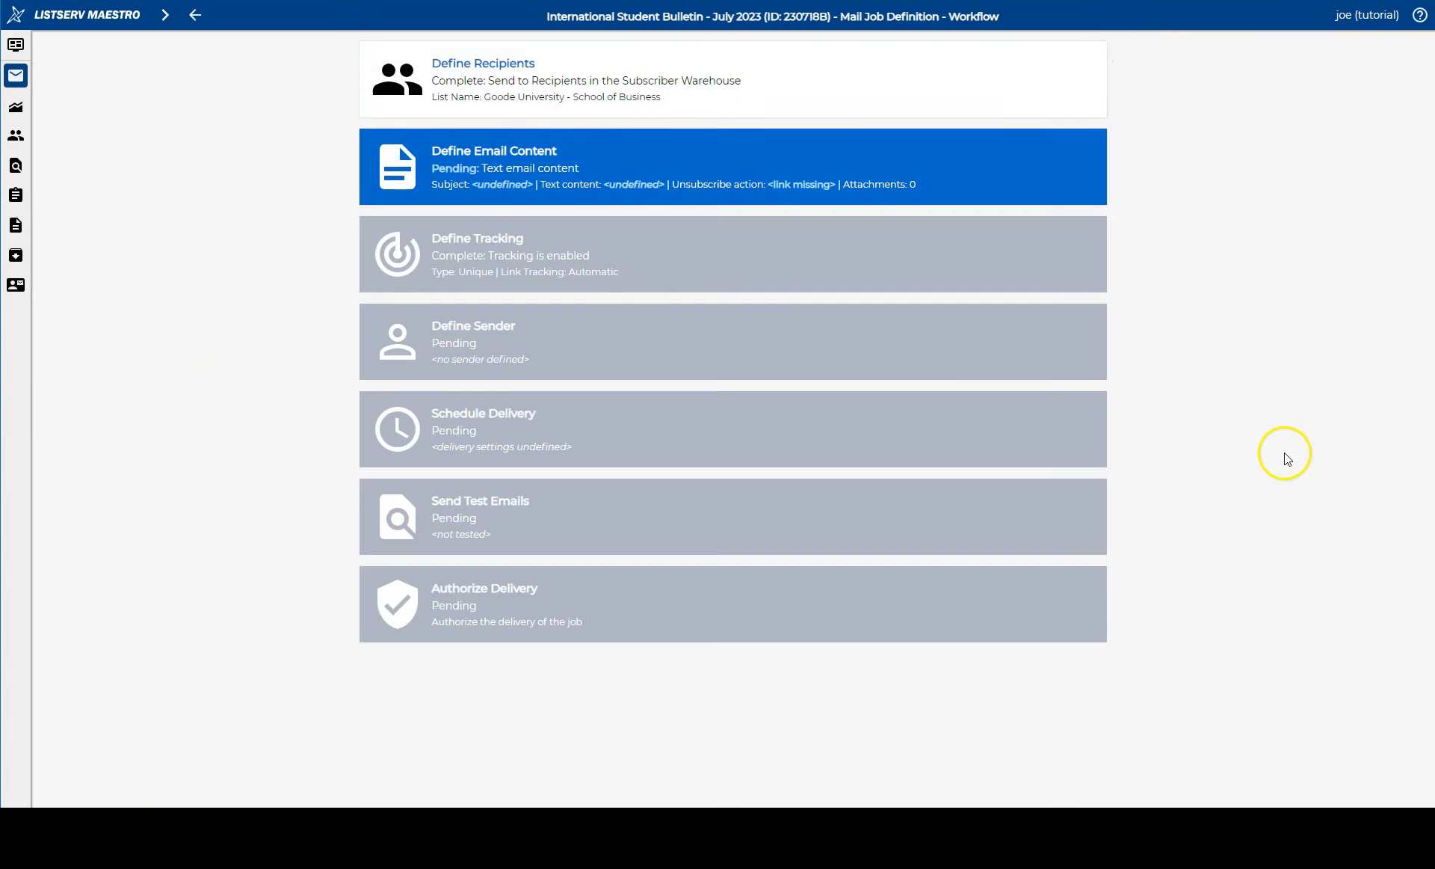